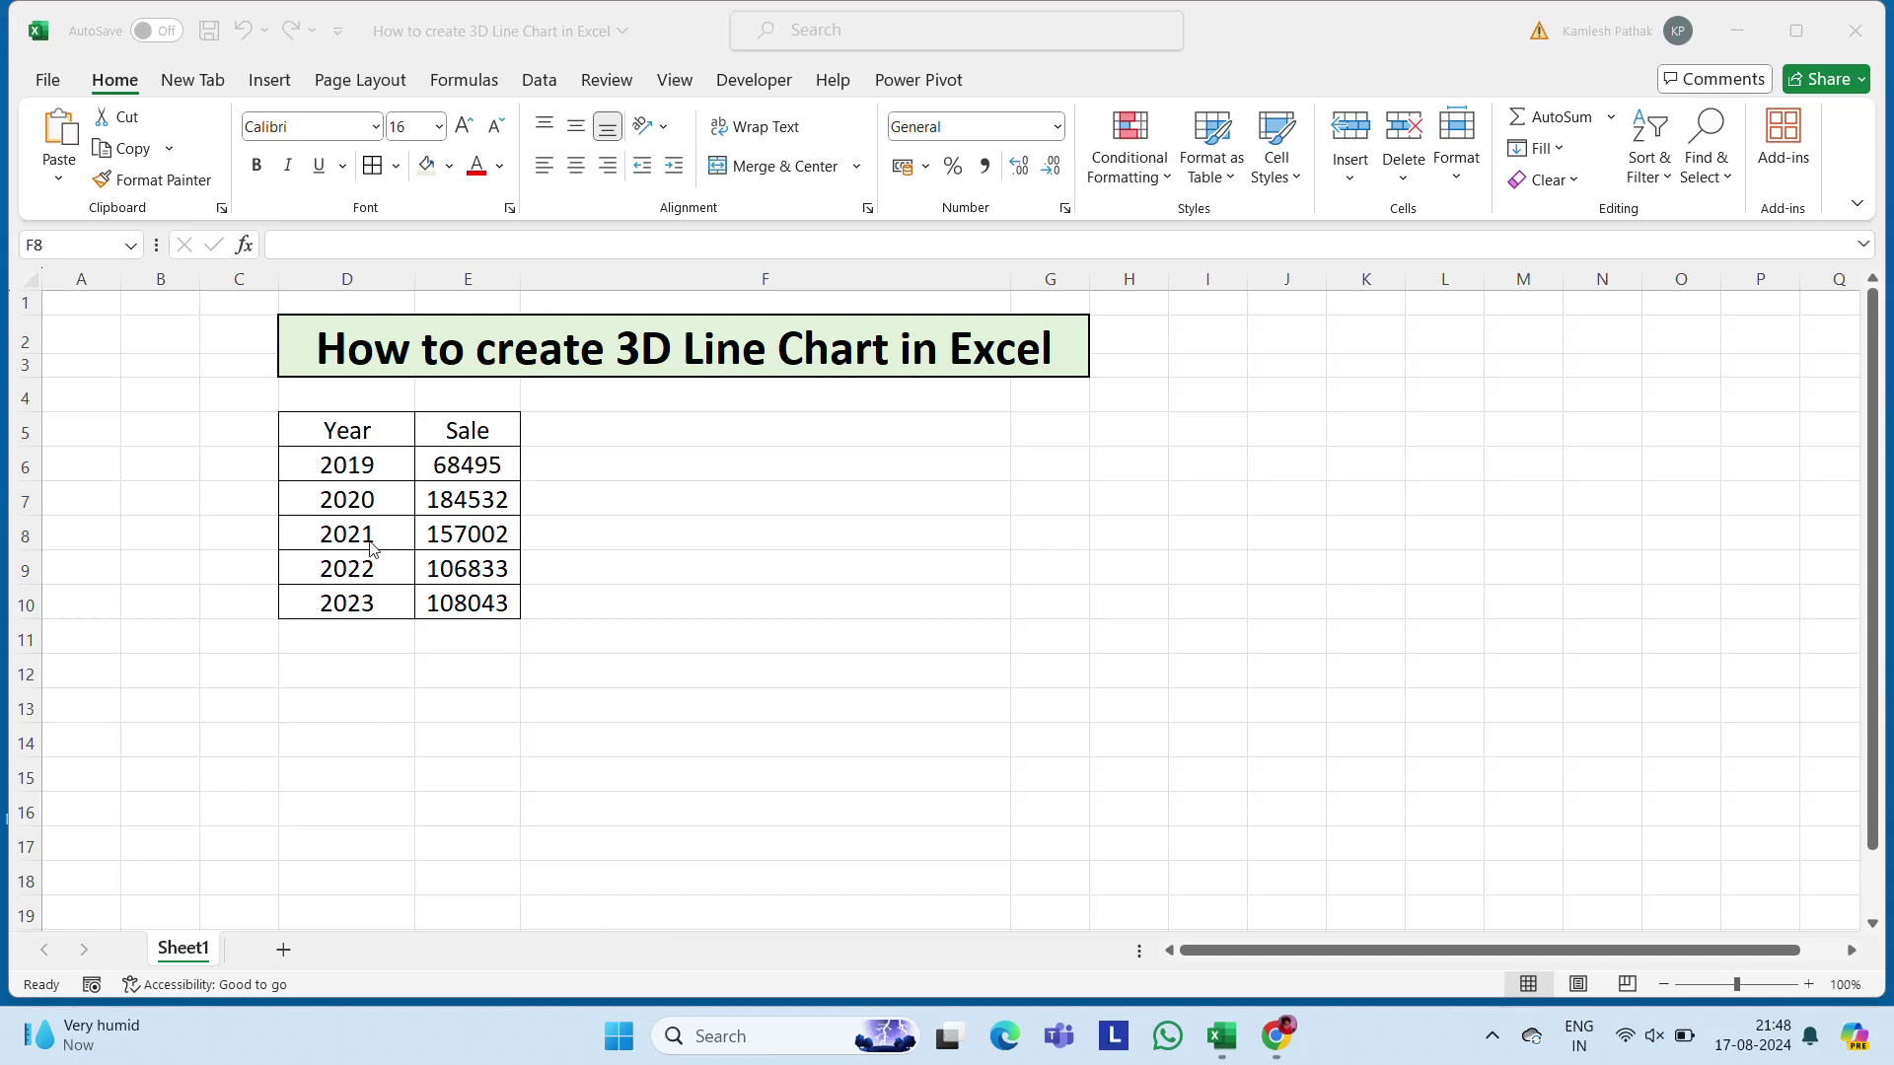
Make the Year and Sale header cells D5:E5 bold.
{"action": "left_click", "coordinate": [359, 464]}
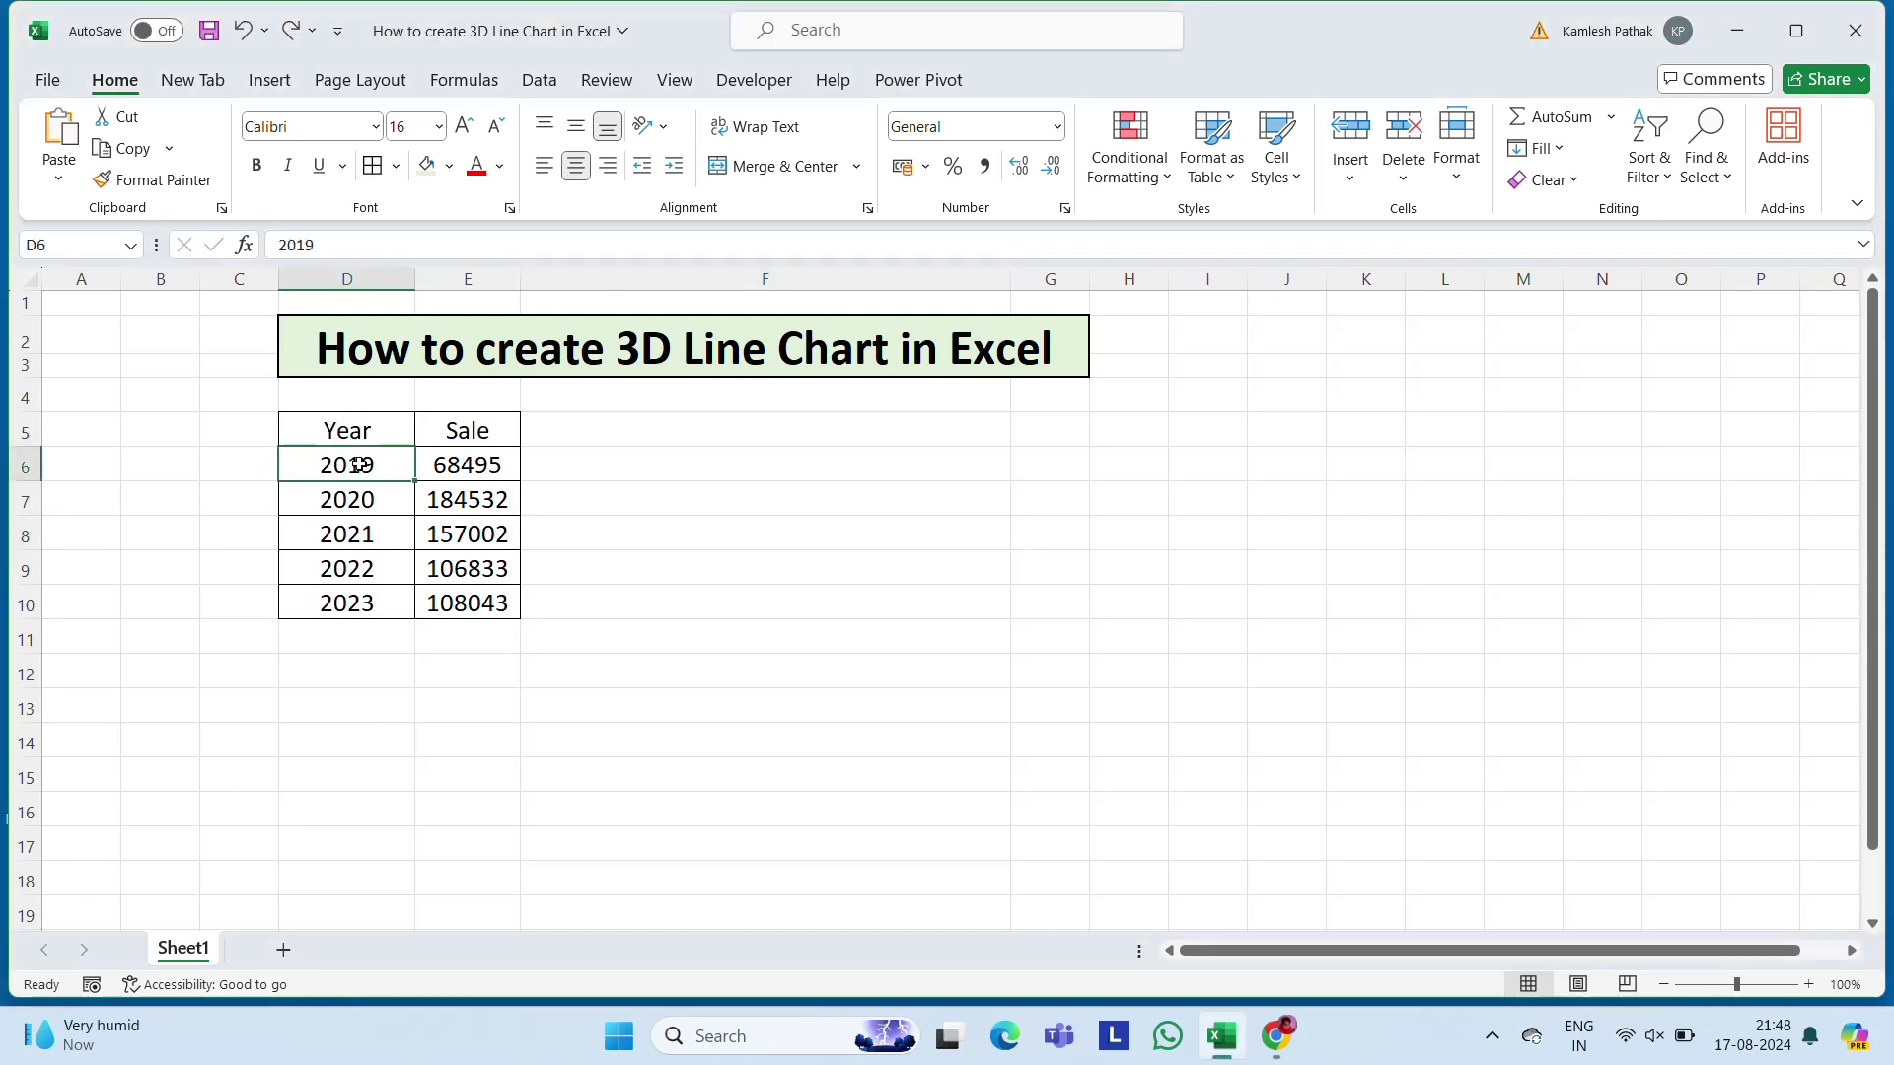
{"action": "left_click", "coordinate": [350, 628]}
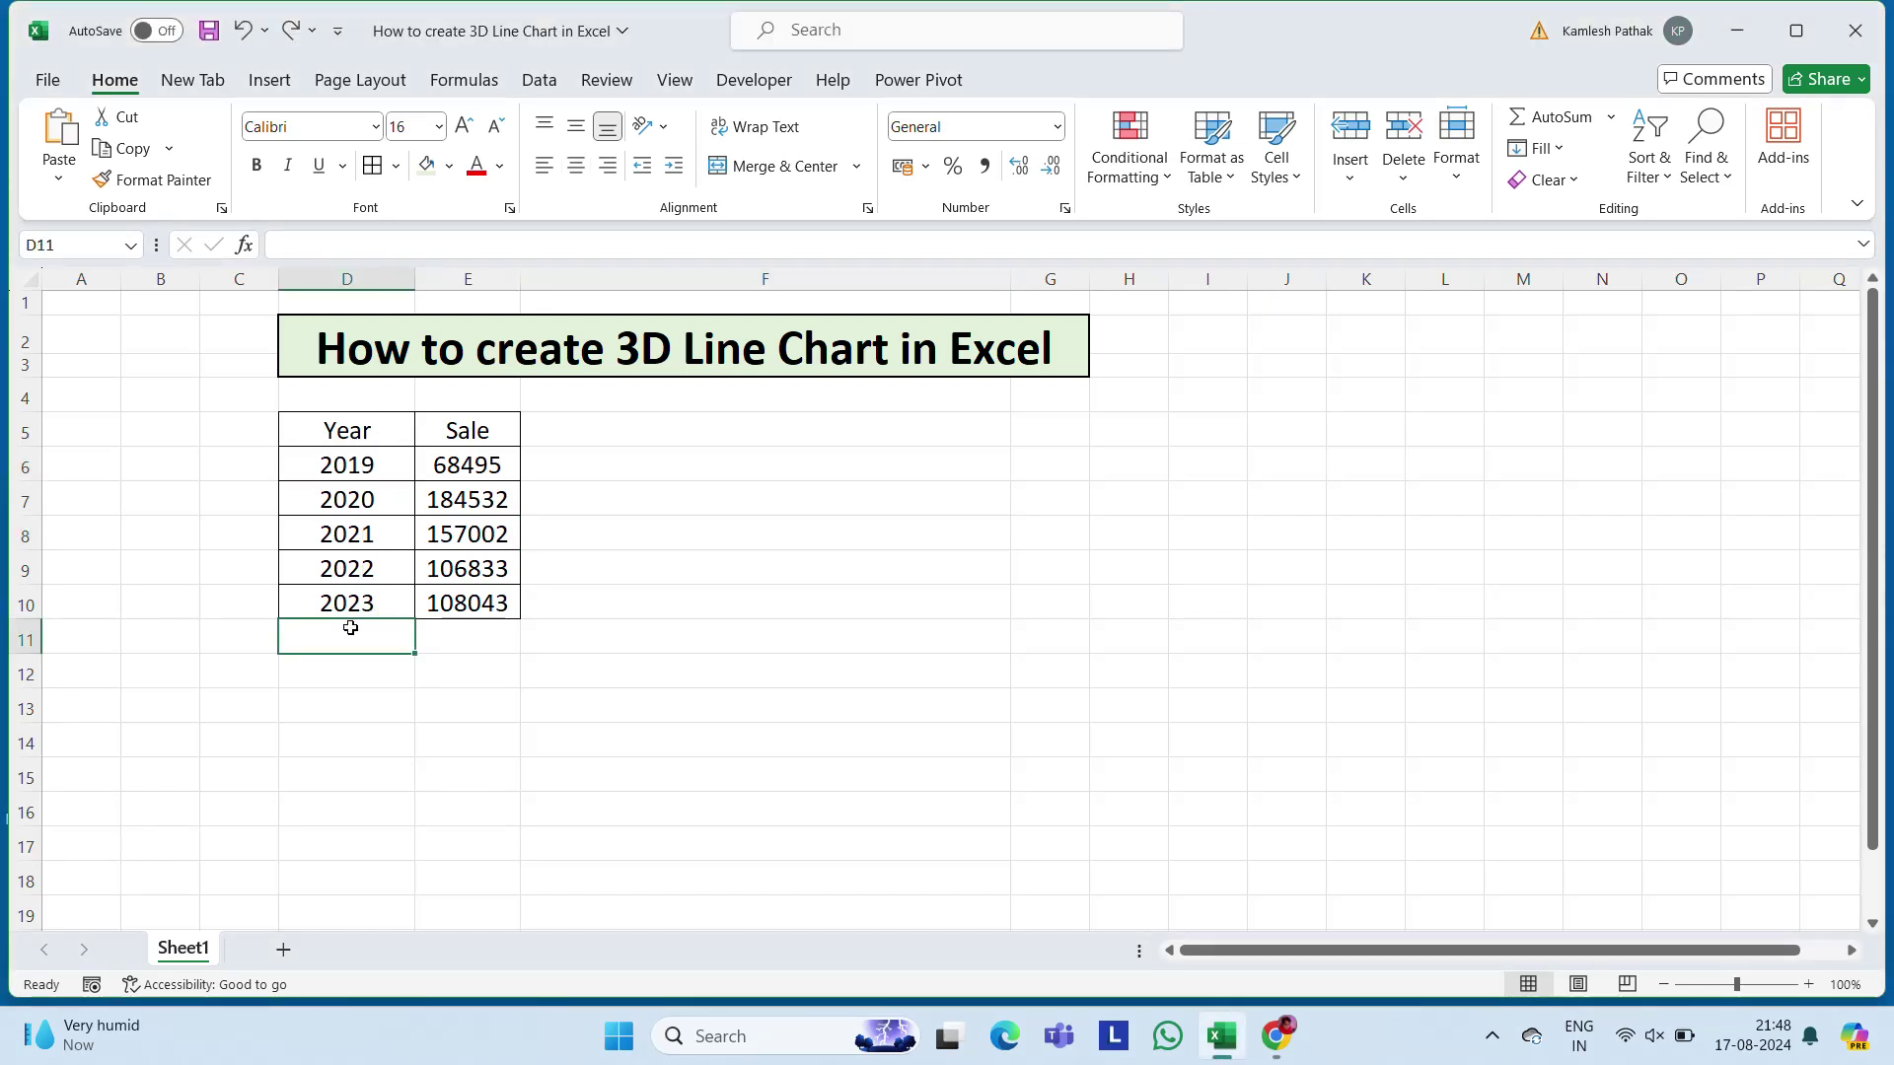
{"action": "left_click", "coordinate": [465, 442]}
{"action": "left_click", "coordinate": [386, 435]}
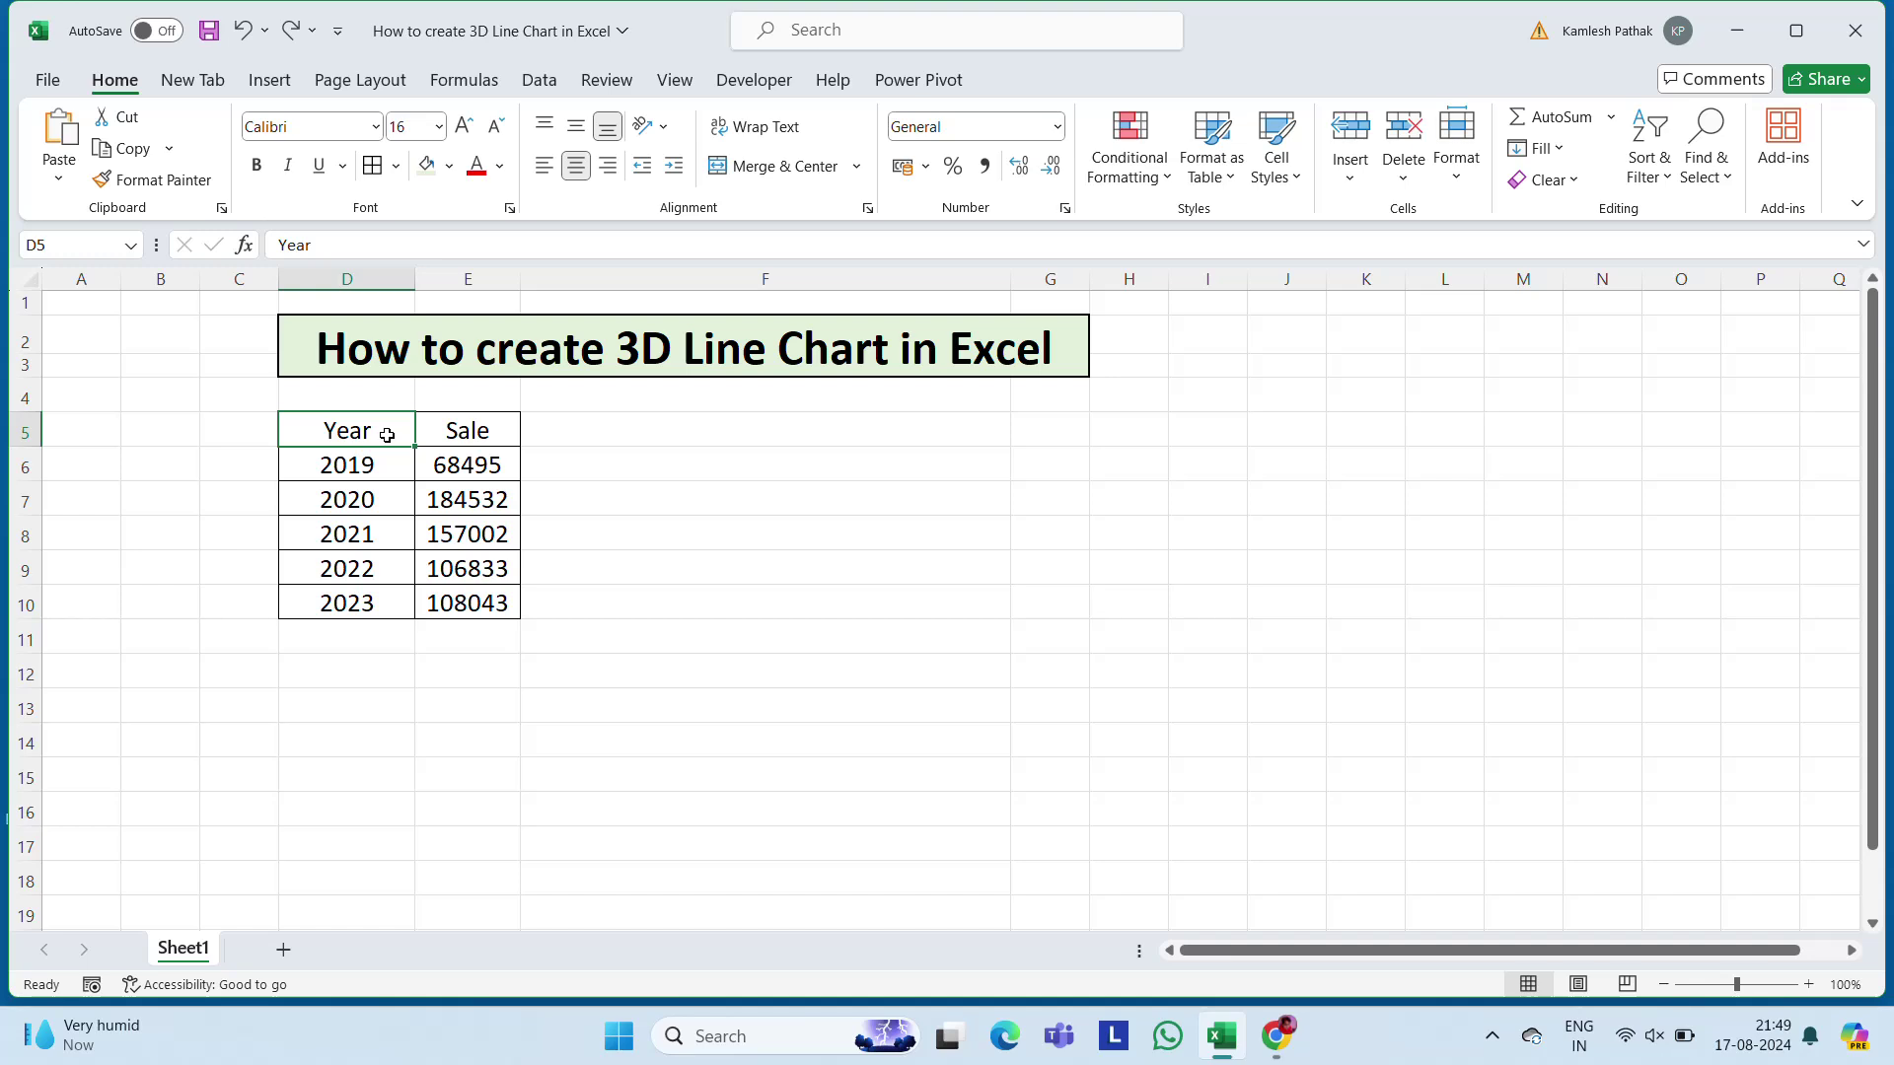
{"action": "key", "text": "shift+Right"}
{"action": "key", "text": "ctrl+b"}
Select the full Year–Sale range D5:E10 and bring up the Insert chart tools.
{"action": "key", "text": "Right"}
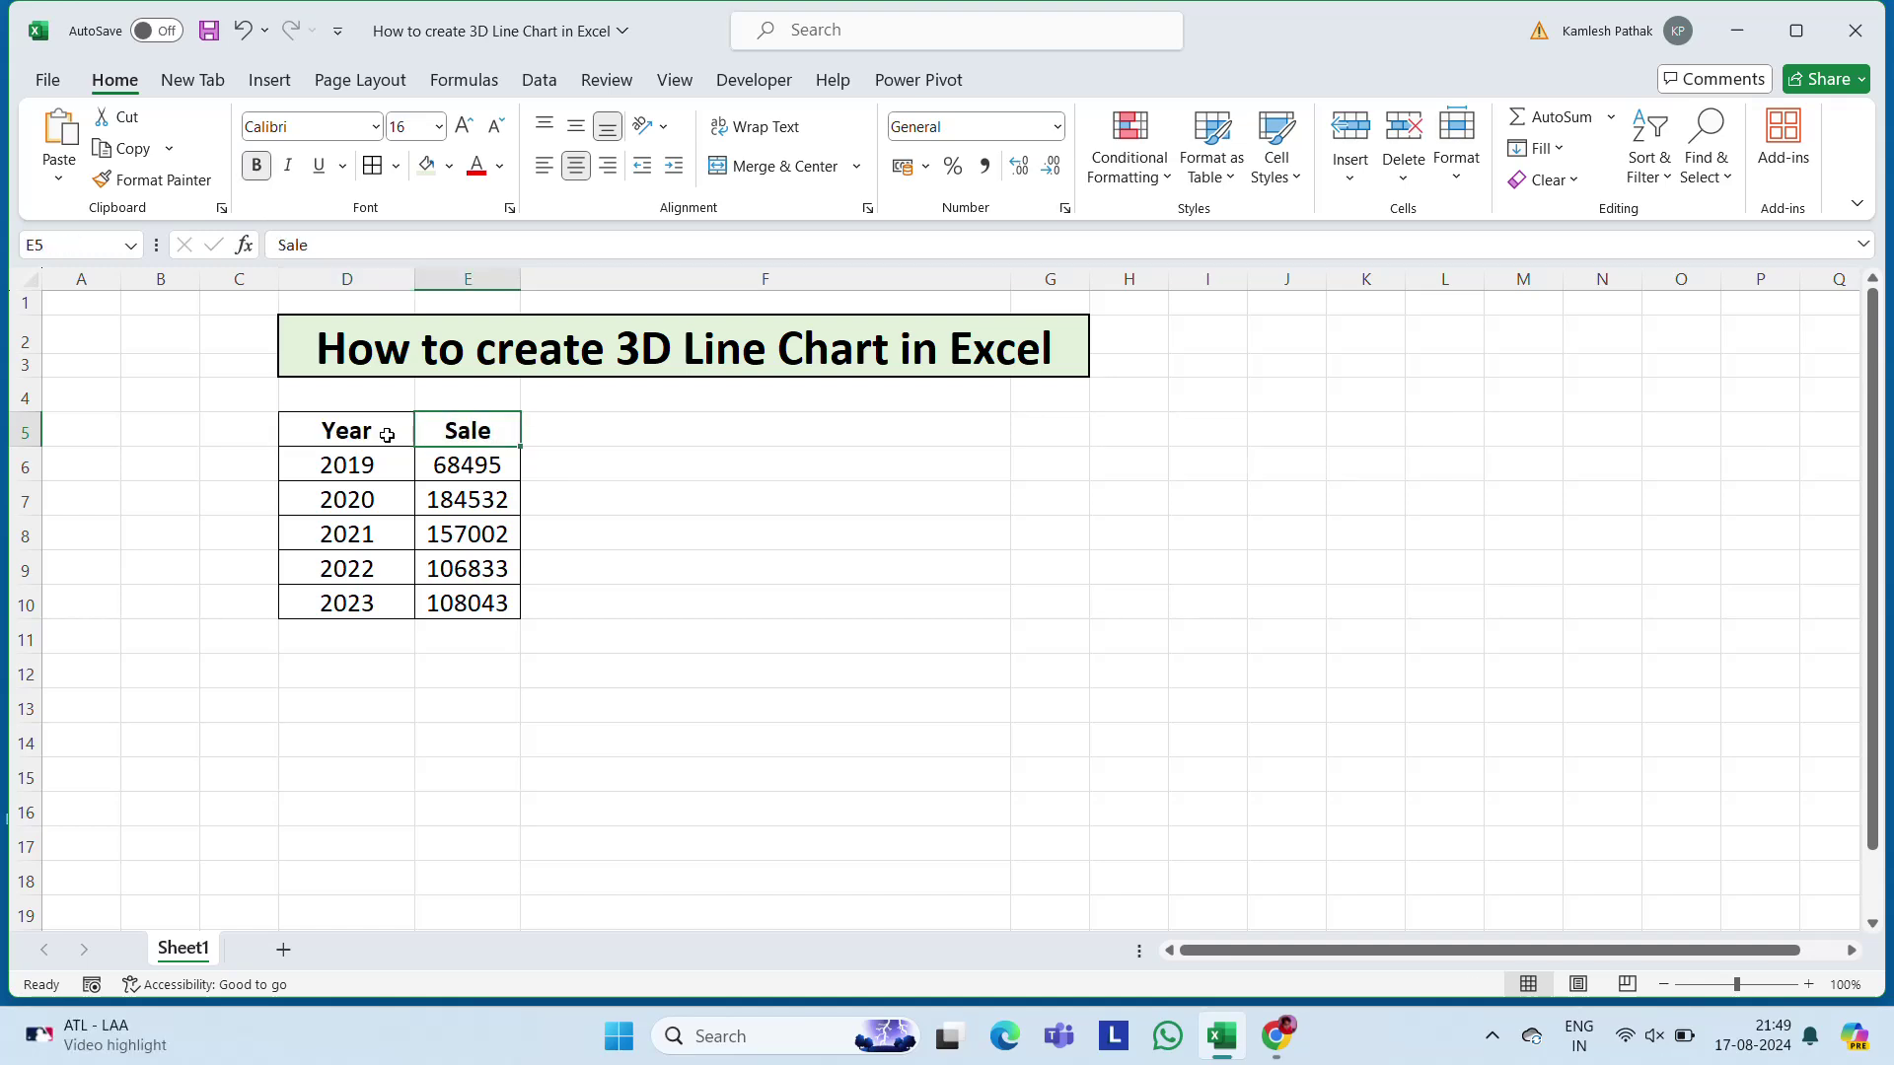
{"action": "left_click", "coordinate": [387, 435]}
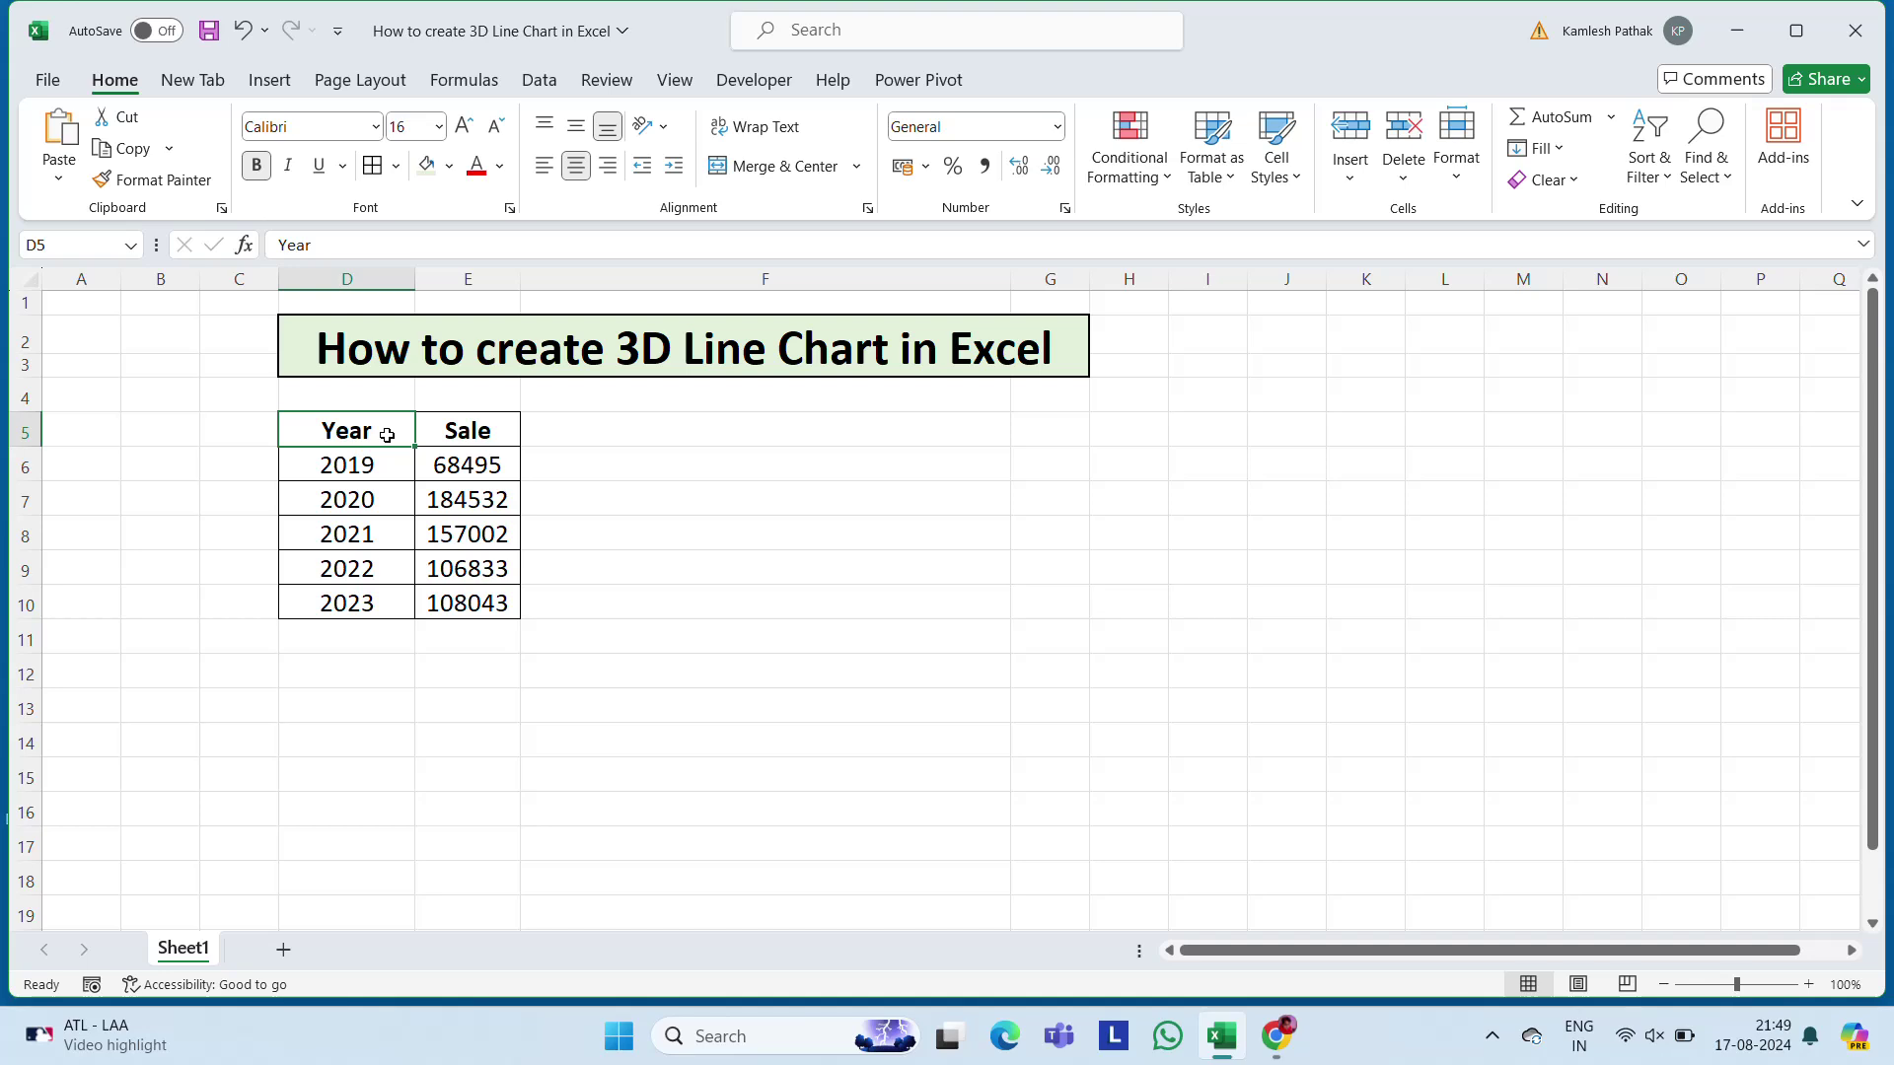
{"action": "key", "text": "shift+Right"}
{"action": "key", "text": "ctrl+shift+Down"}
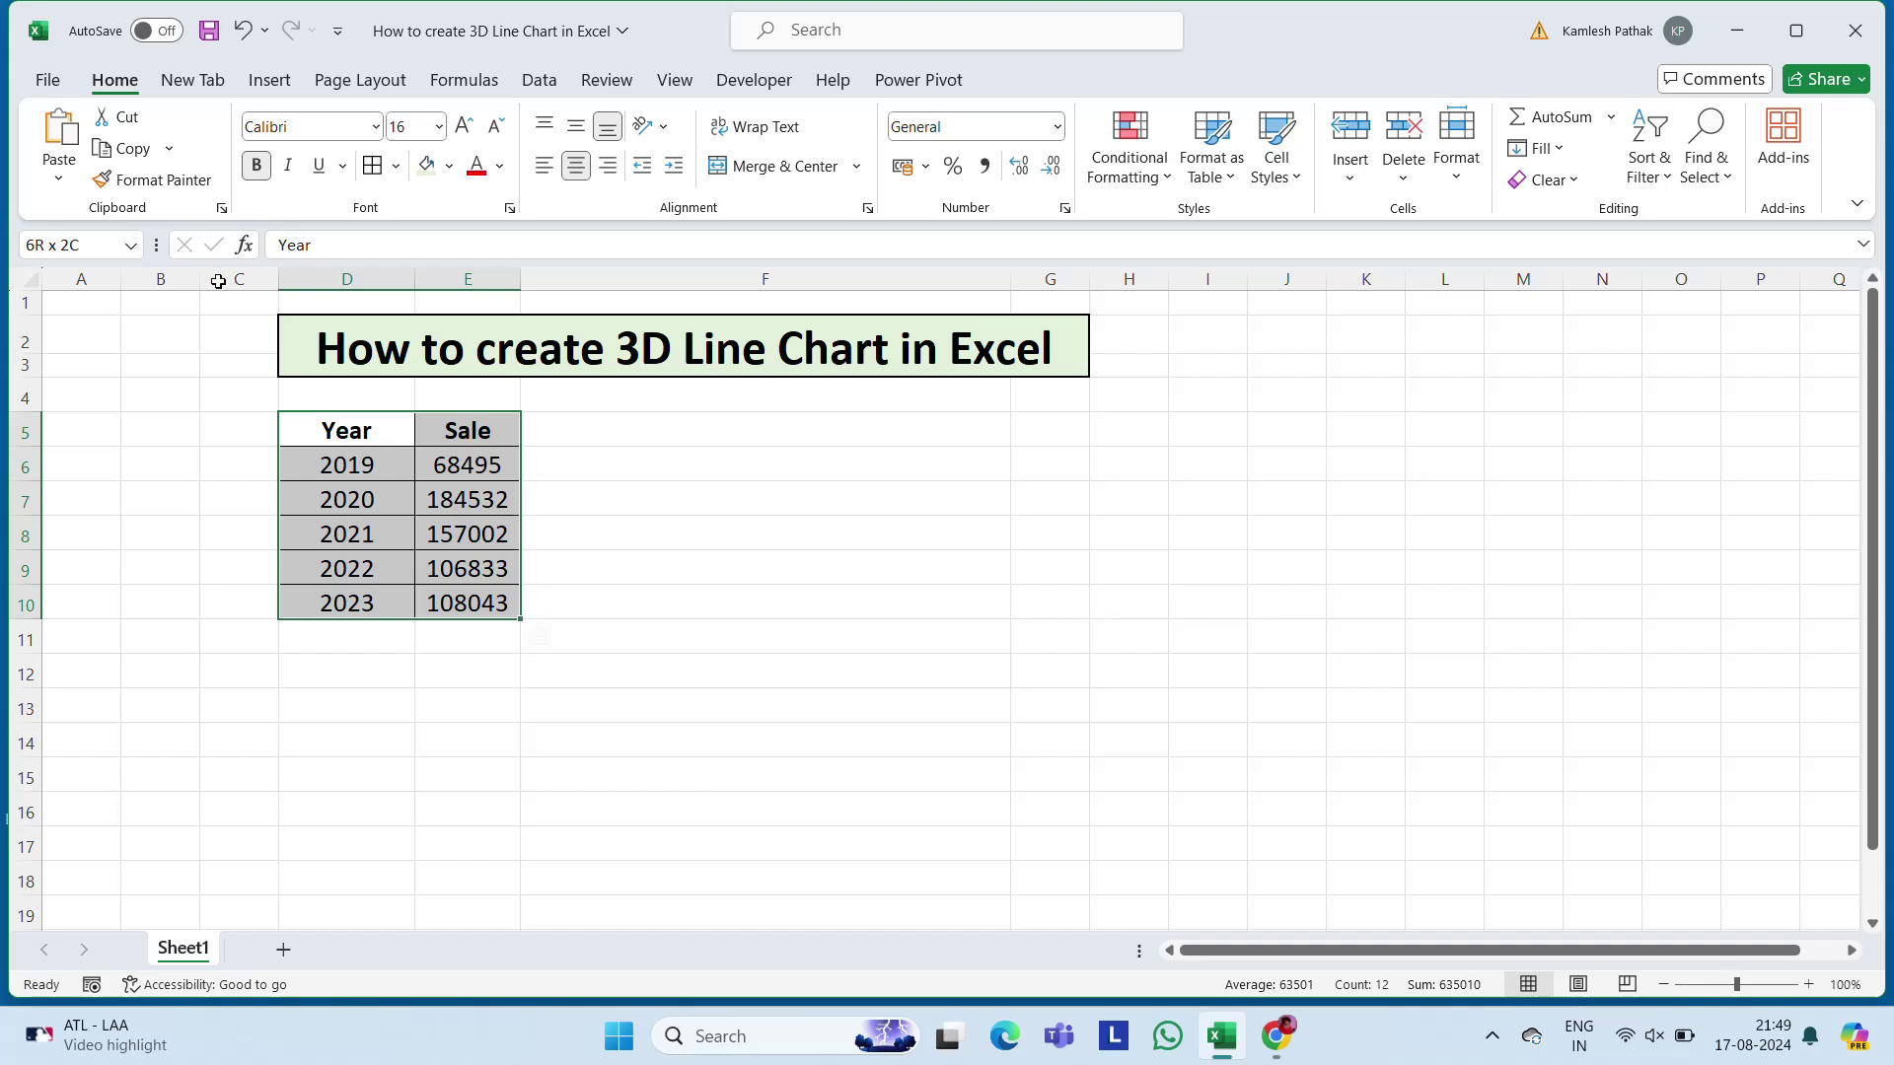
{"action": "left_click", "coordinate": [285, 90]}
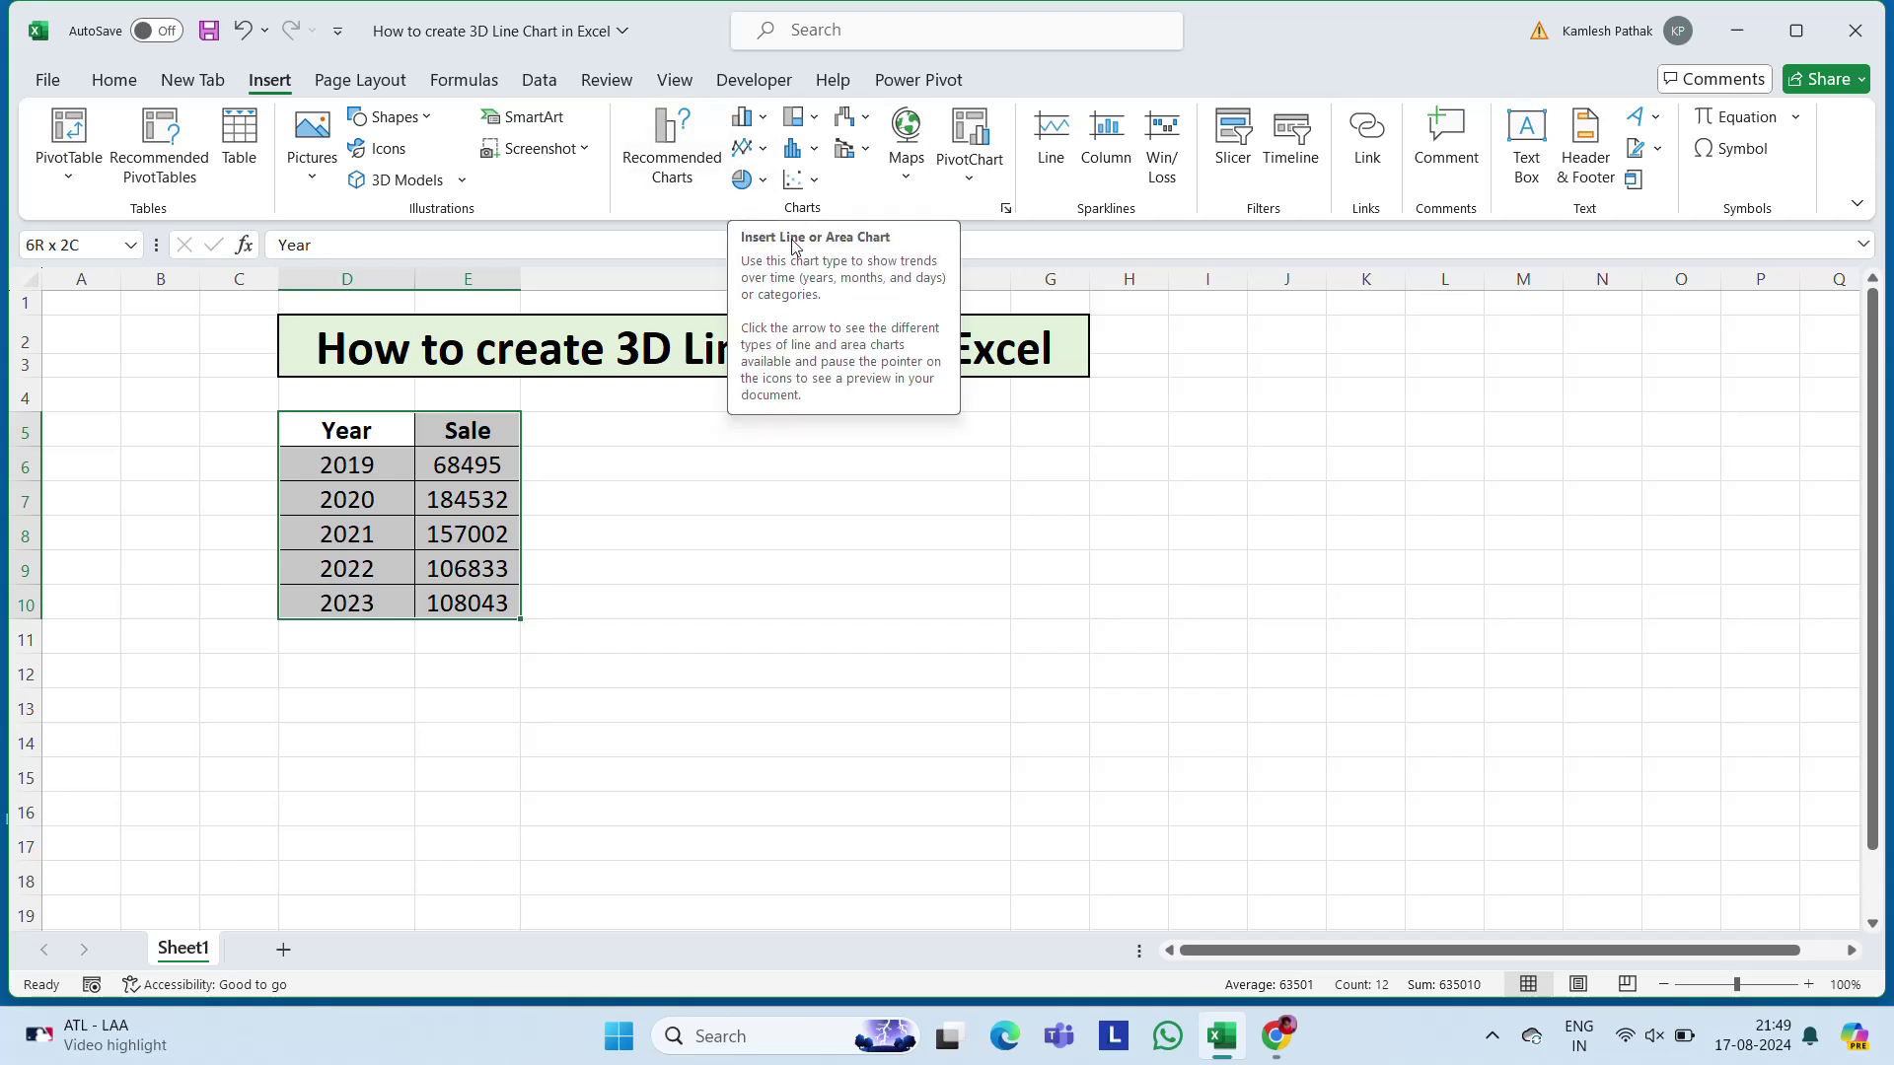
Insert a 3-D Line chart of the Year and Sale data and move it right of the table.
{"action": "left_click", "coordinate": [757, 151]}
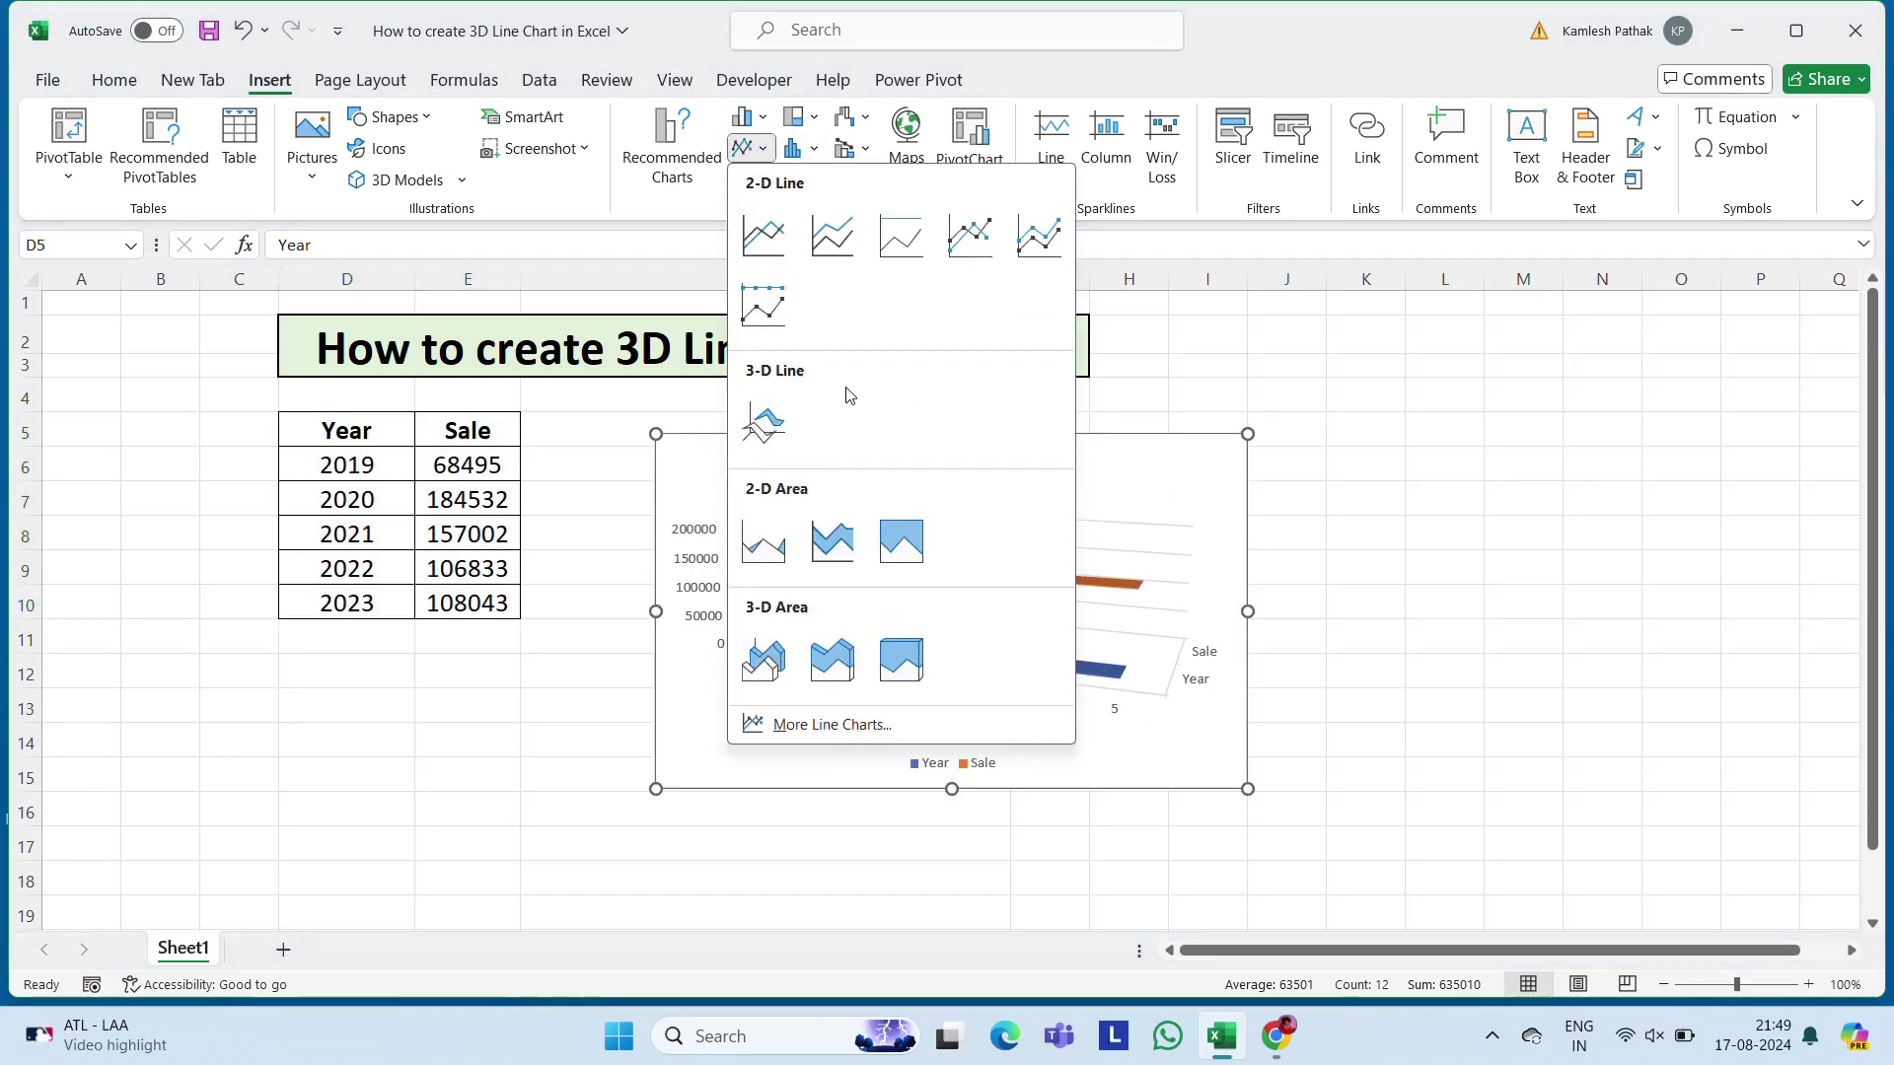
{"action": "left_click", "coordinate": [763, 420]}
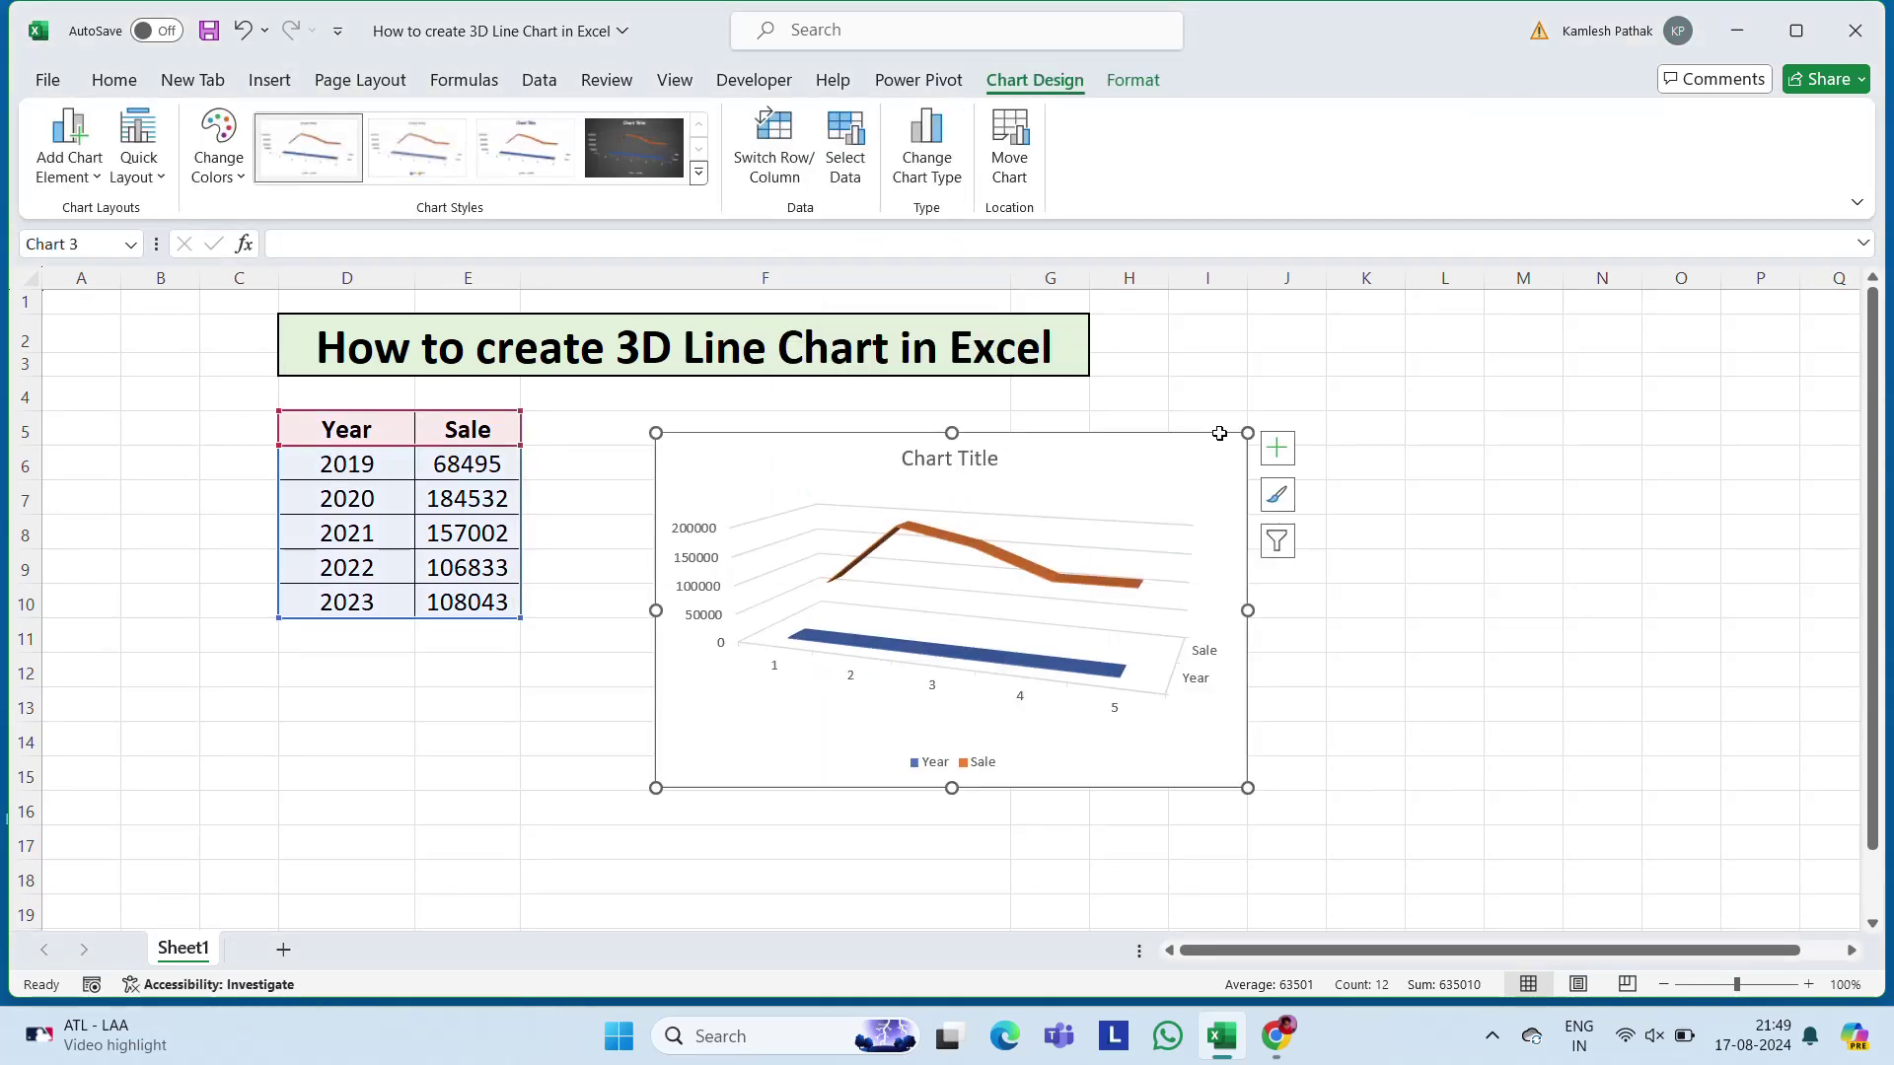
{"action": "mouse_move", "coordinate": [803, 446]}
{"action": "left_mouse_down"}
{"action": "mouse_move", "coordinate": [894, 478]}
{"action": "mouse_move", "coordinate": [1139, 470]}
{"action": "left_mouse_up"}
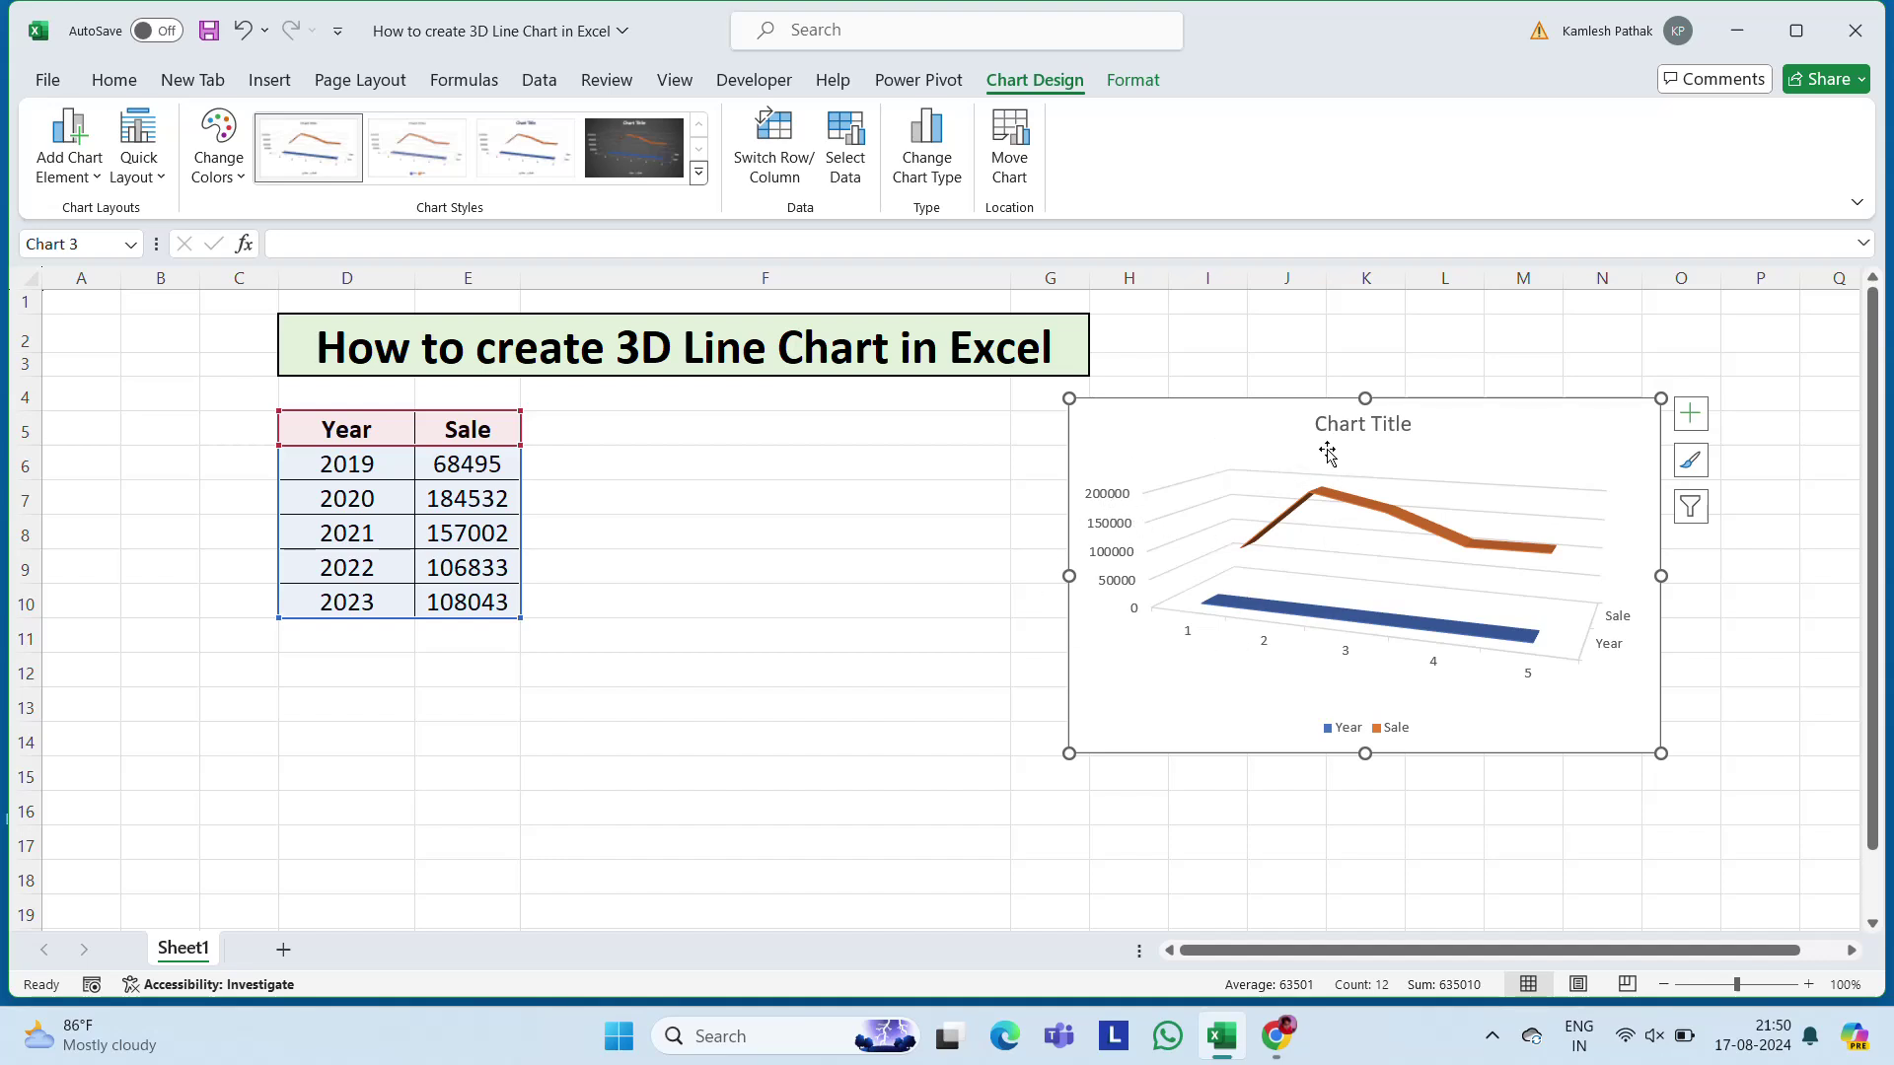
Replace the default chart title with 'Year Wise Sale' and make it bold.
{"action": "double_click", "coordinate": [1338, 423]}
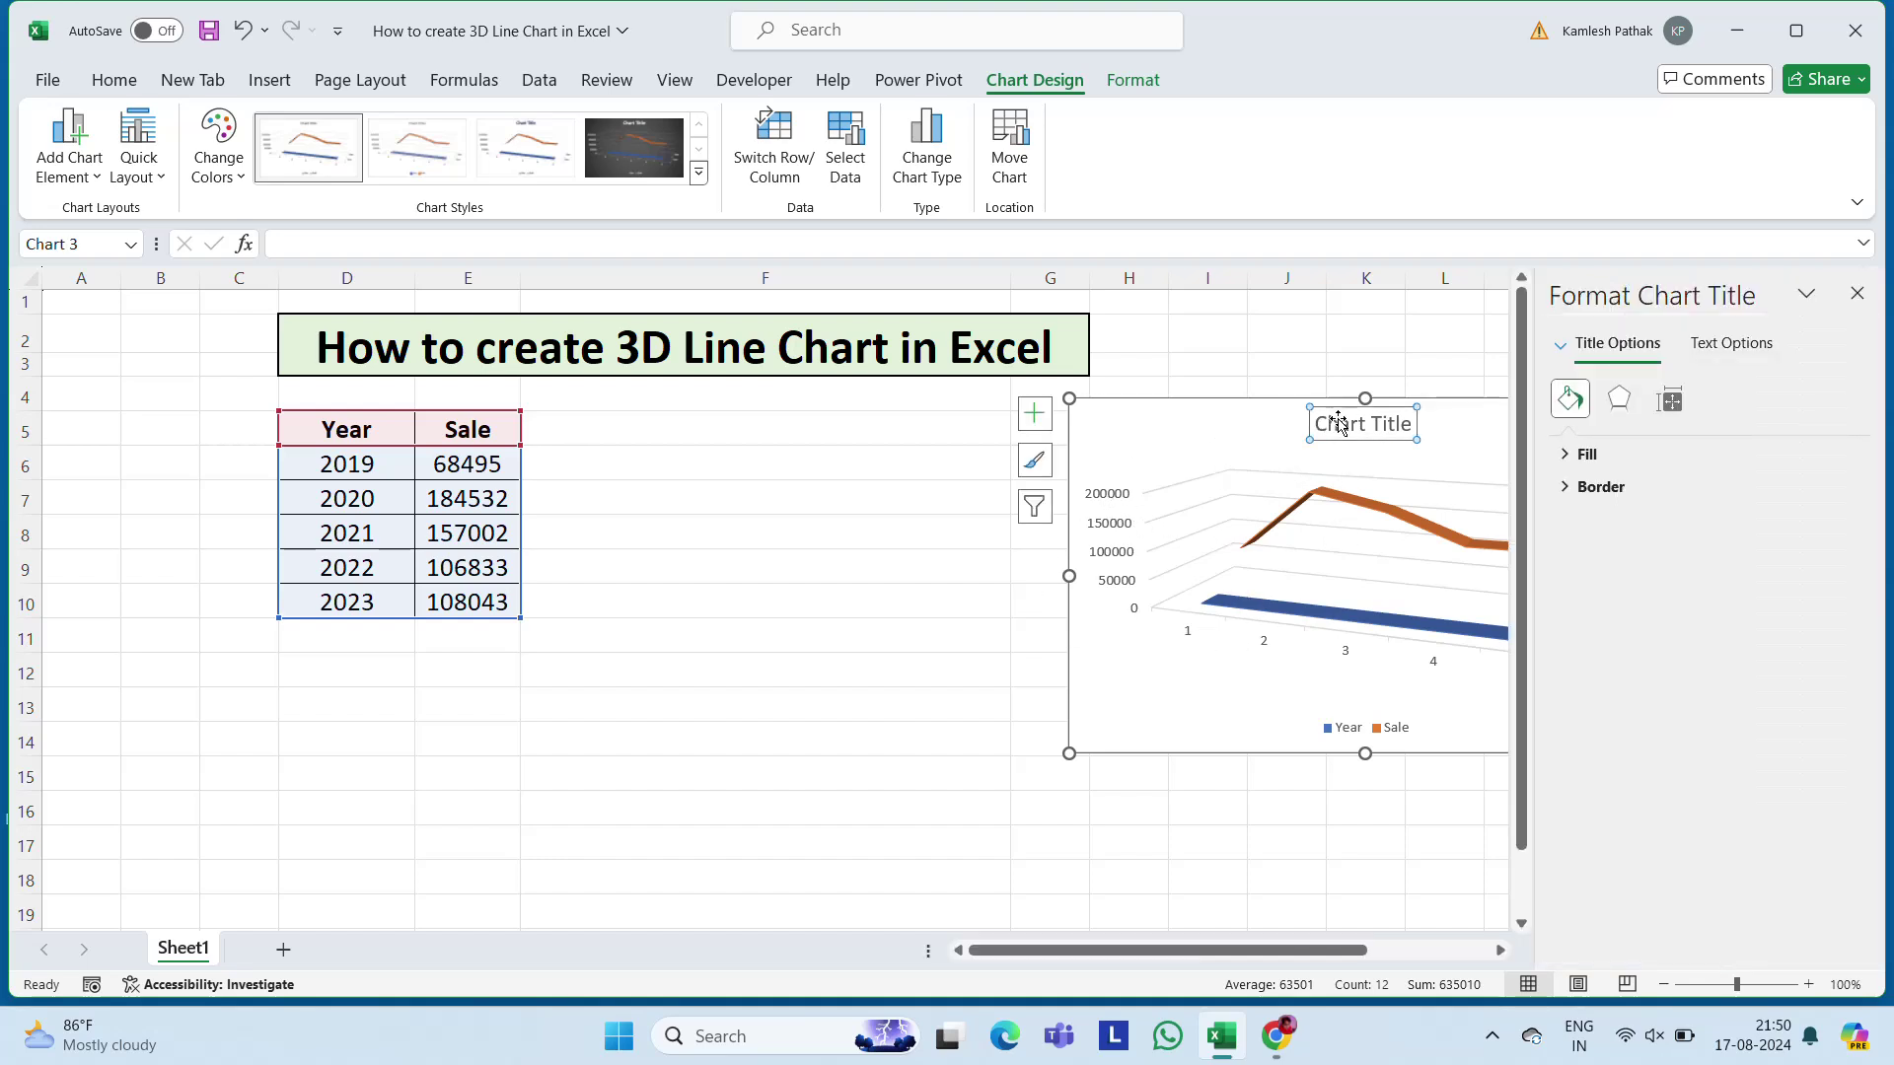
{"action": "left_click", "coordinate": [1391, 426]}
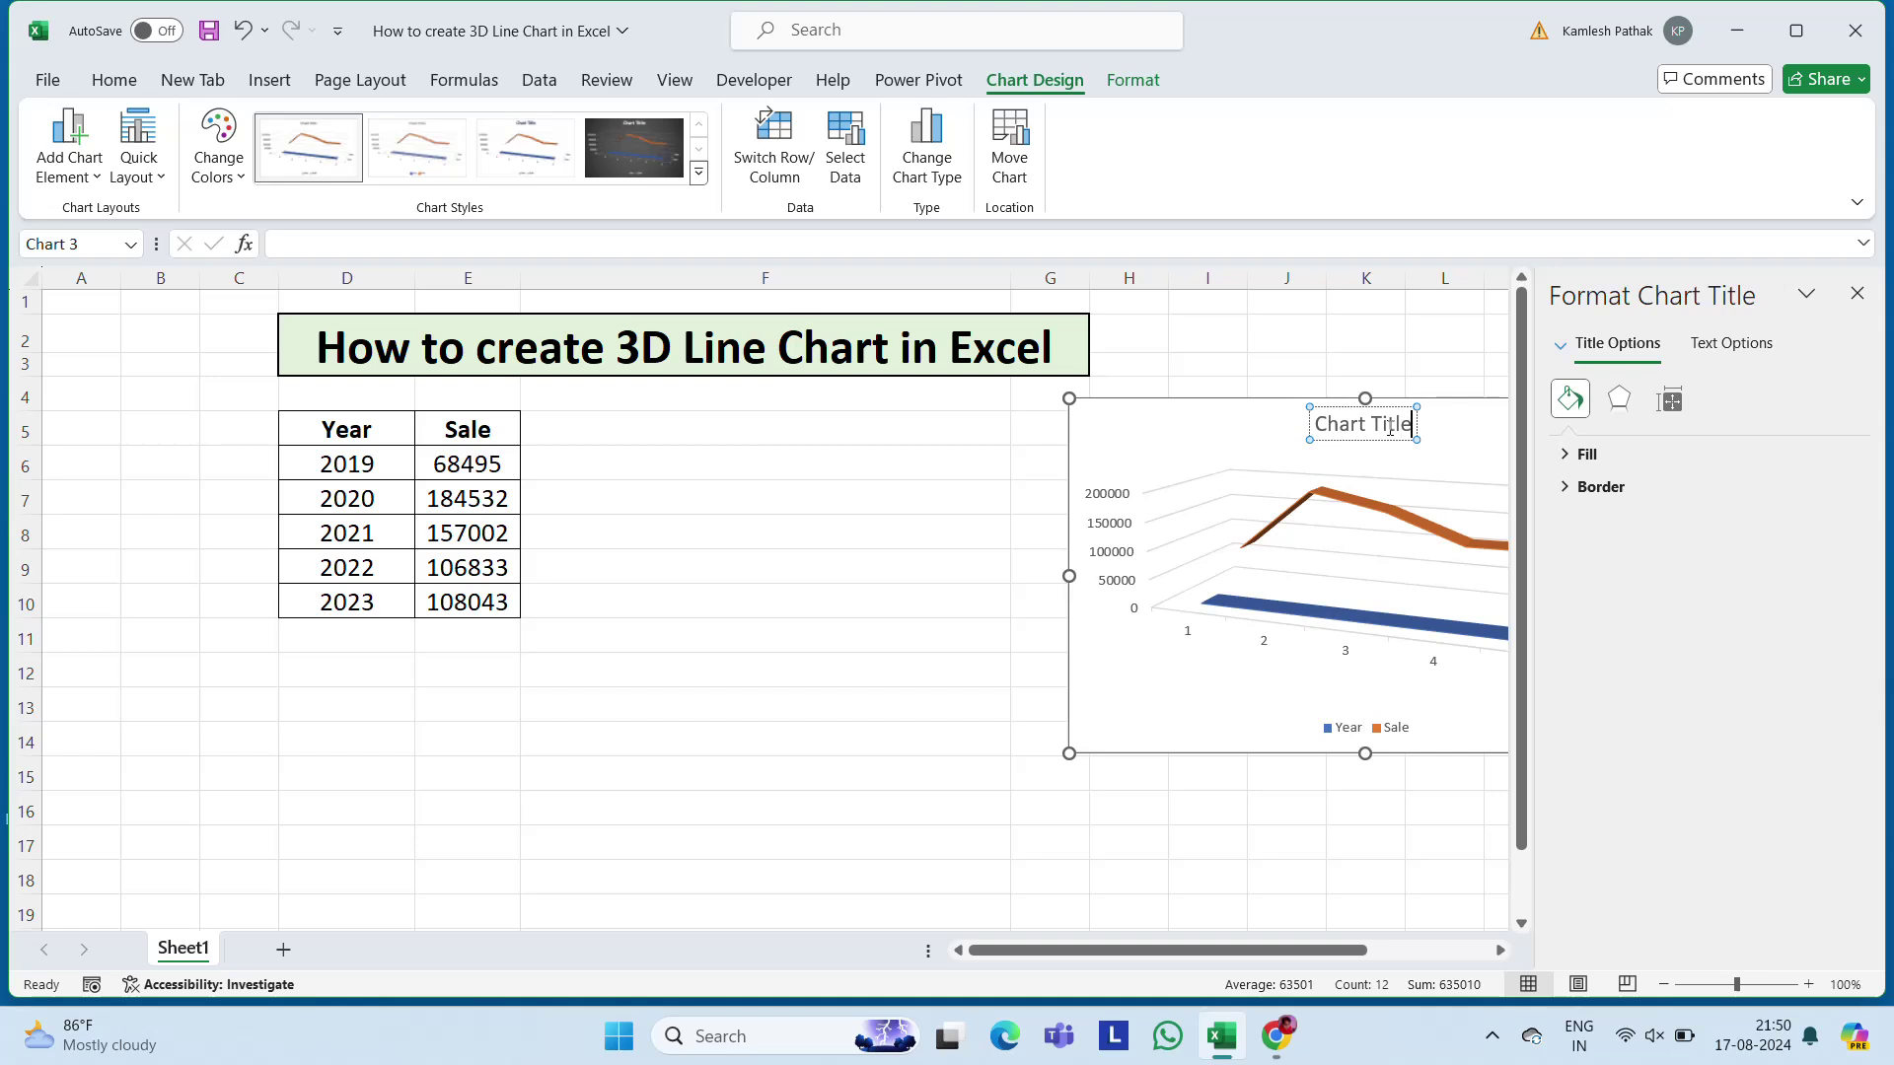
{"action": "key", "text": "ctrl+a"}
{"action": "type", "text": "Year"}
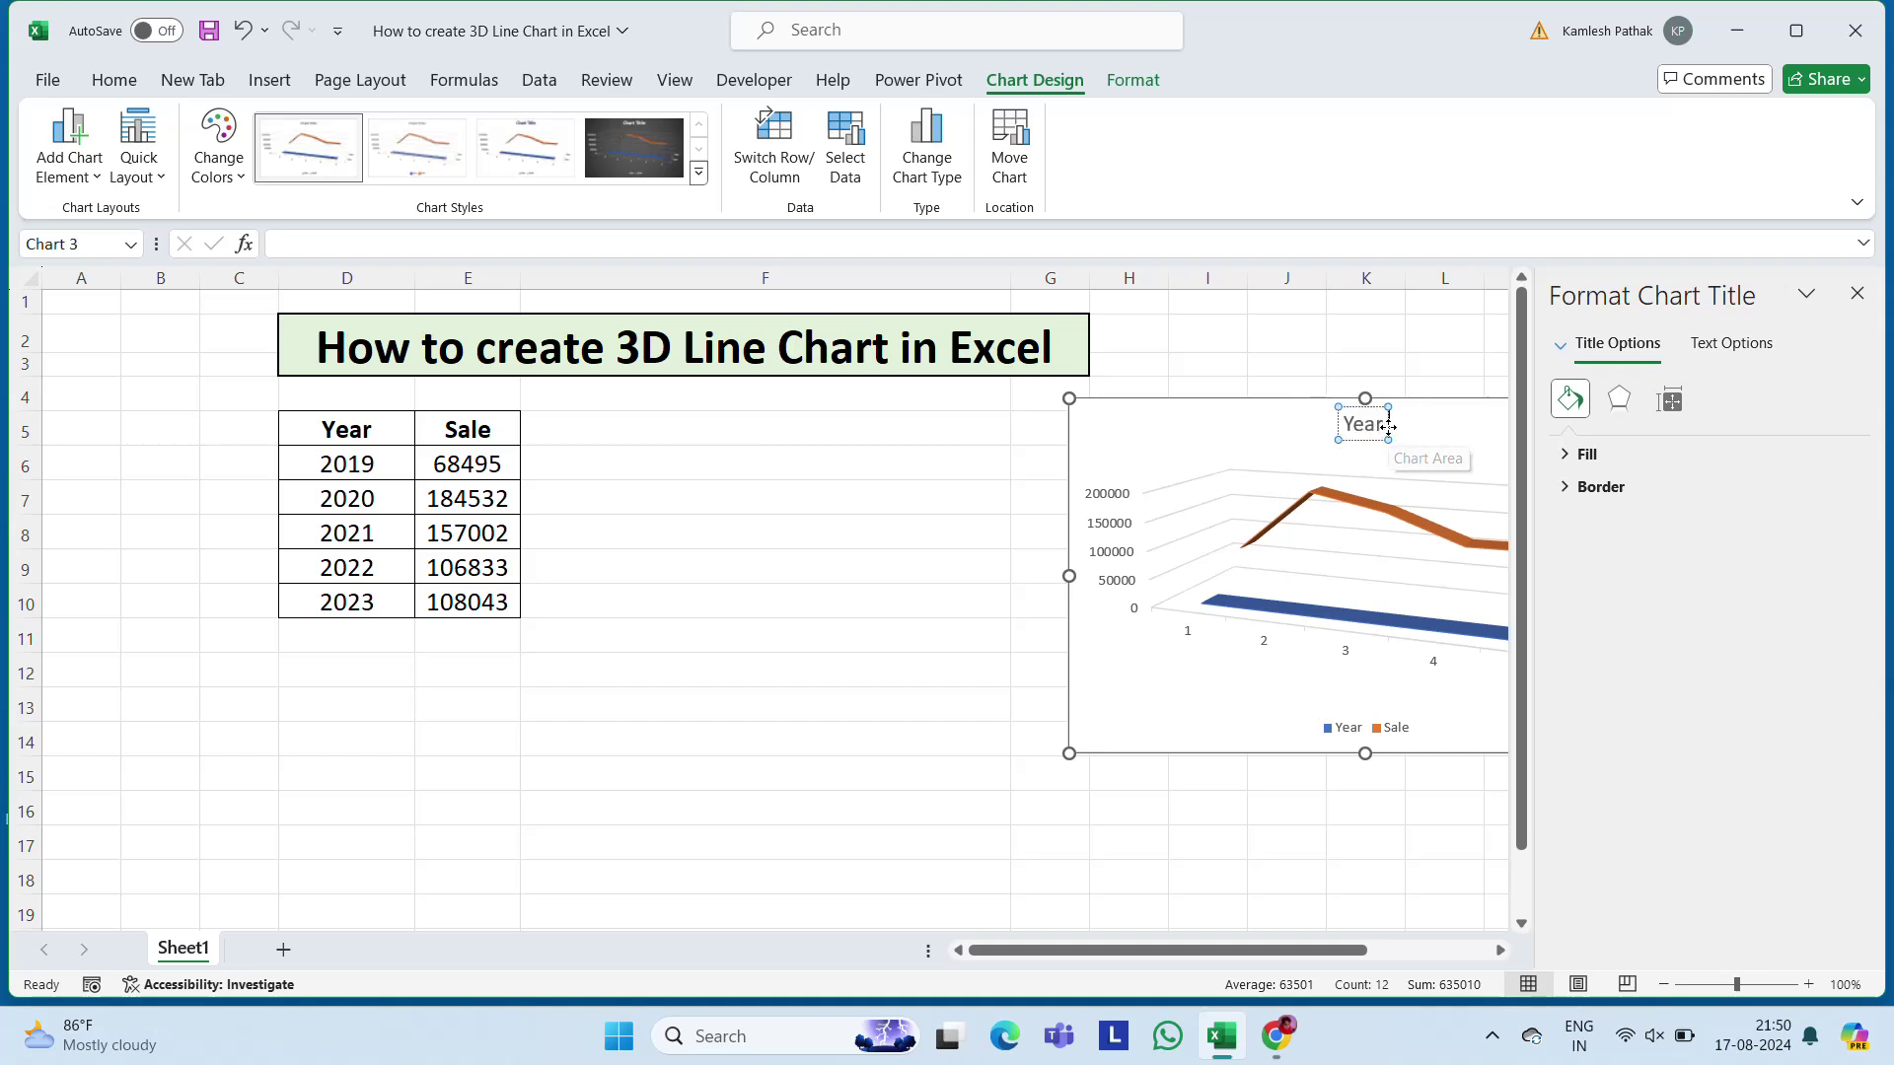
{"action": "type", "text": " Wise"}
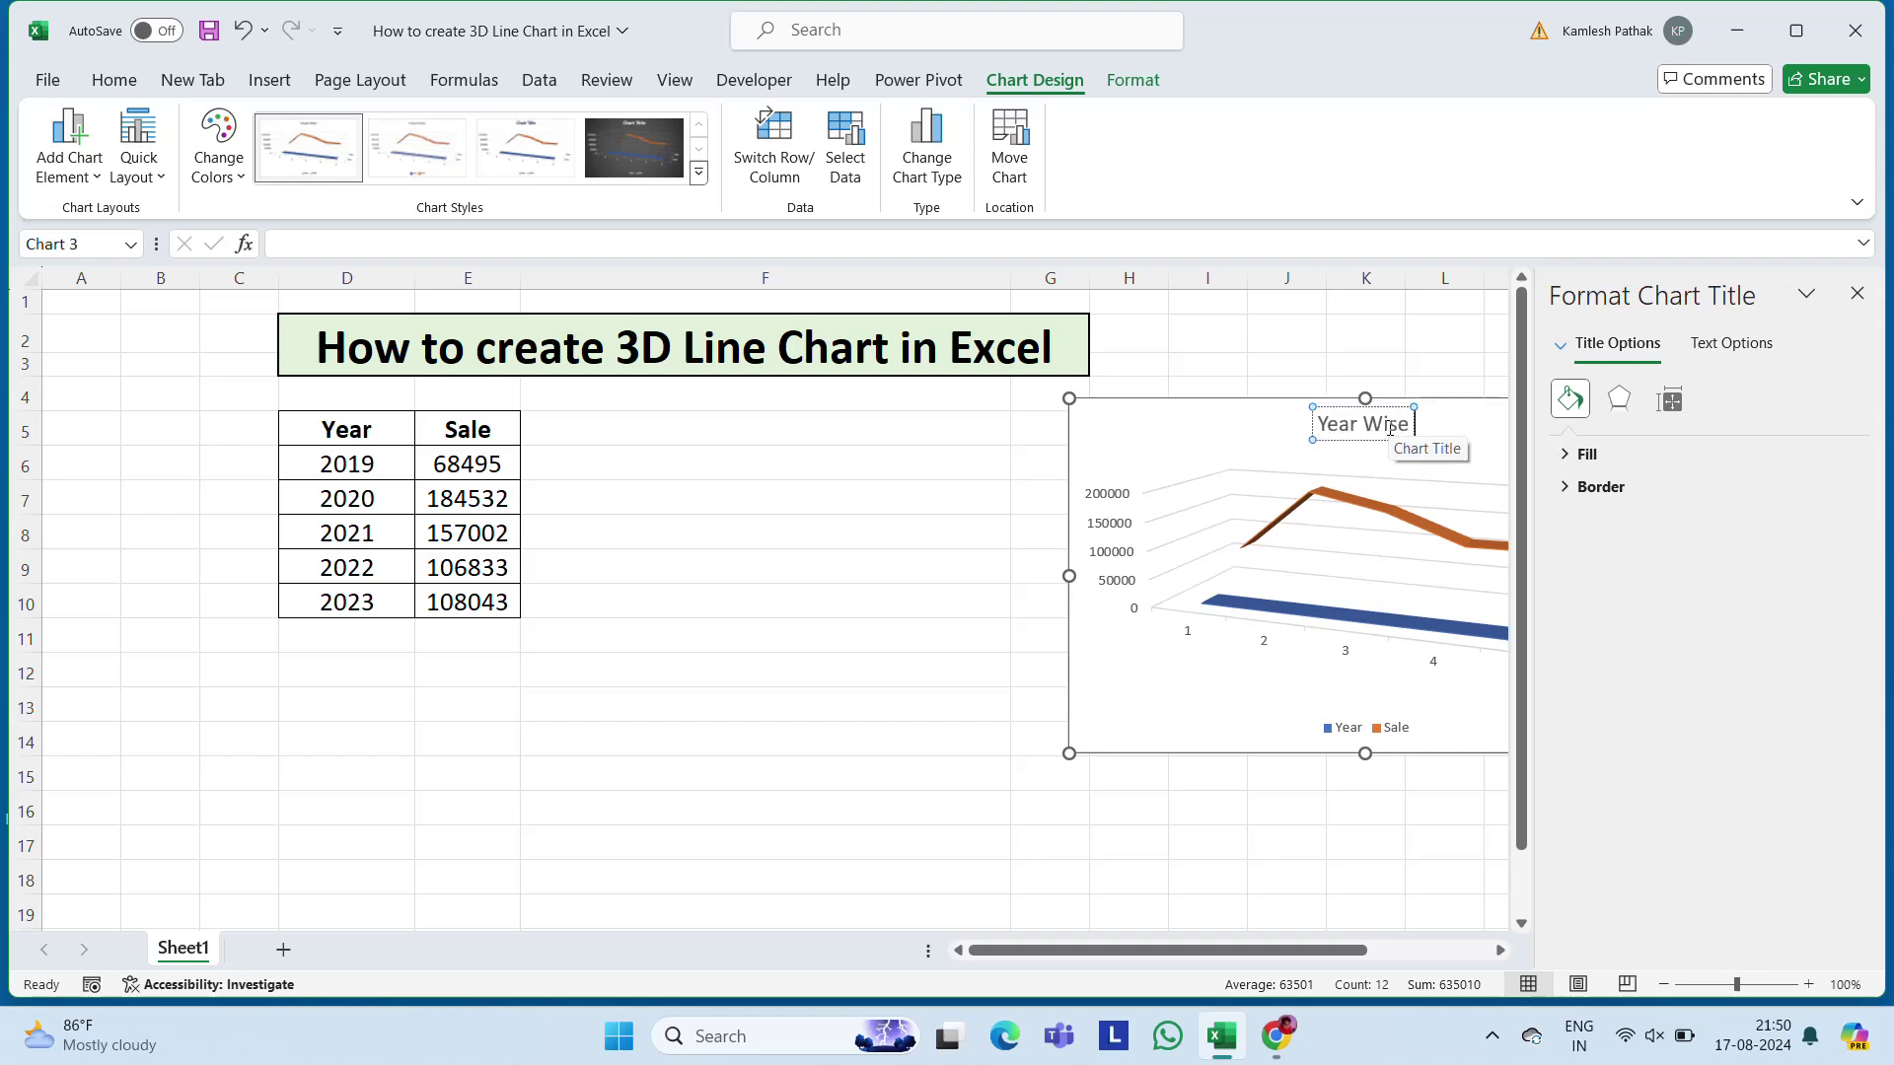
{"action": "type", "text": " Sale"}
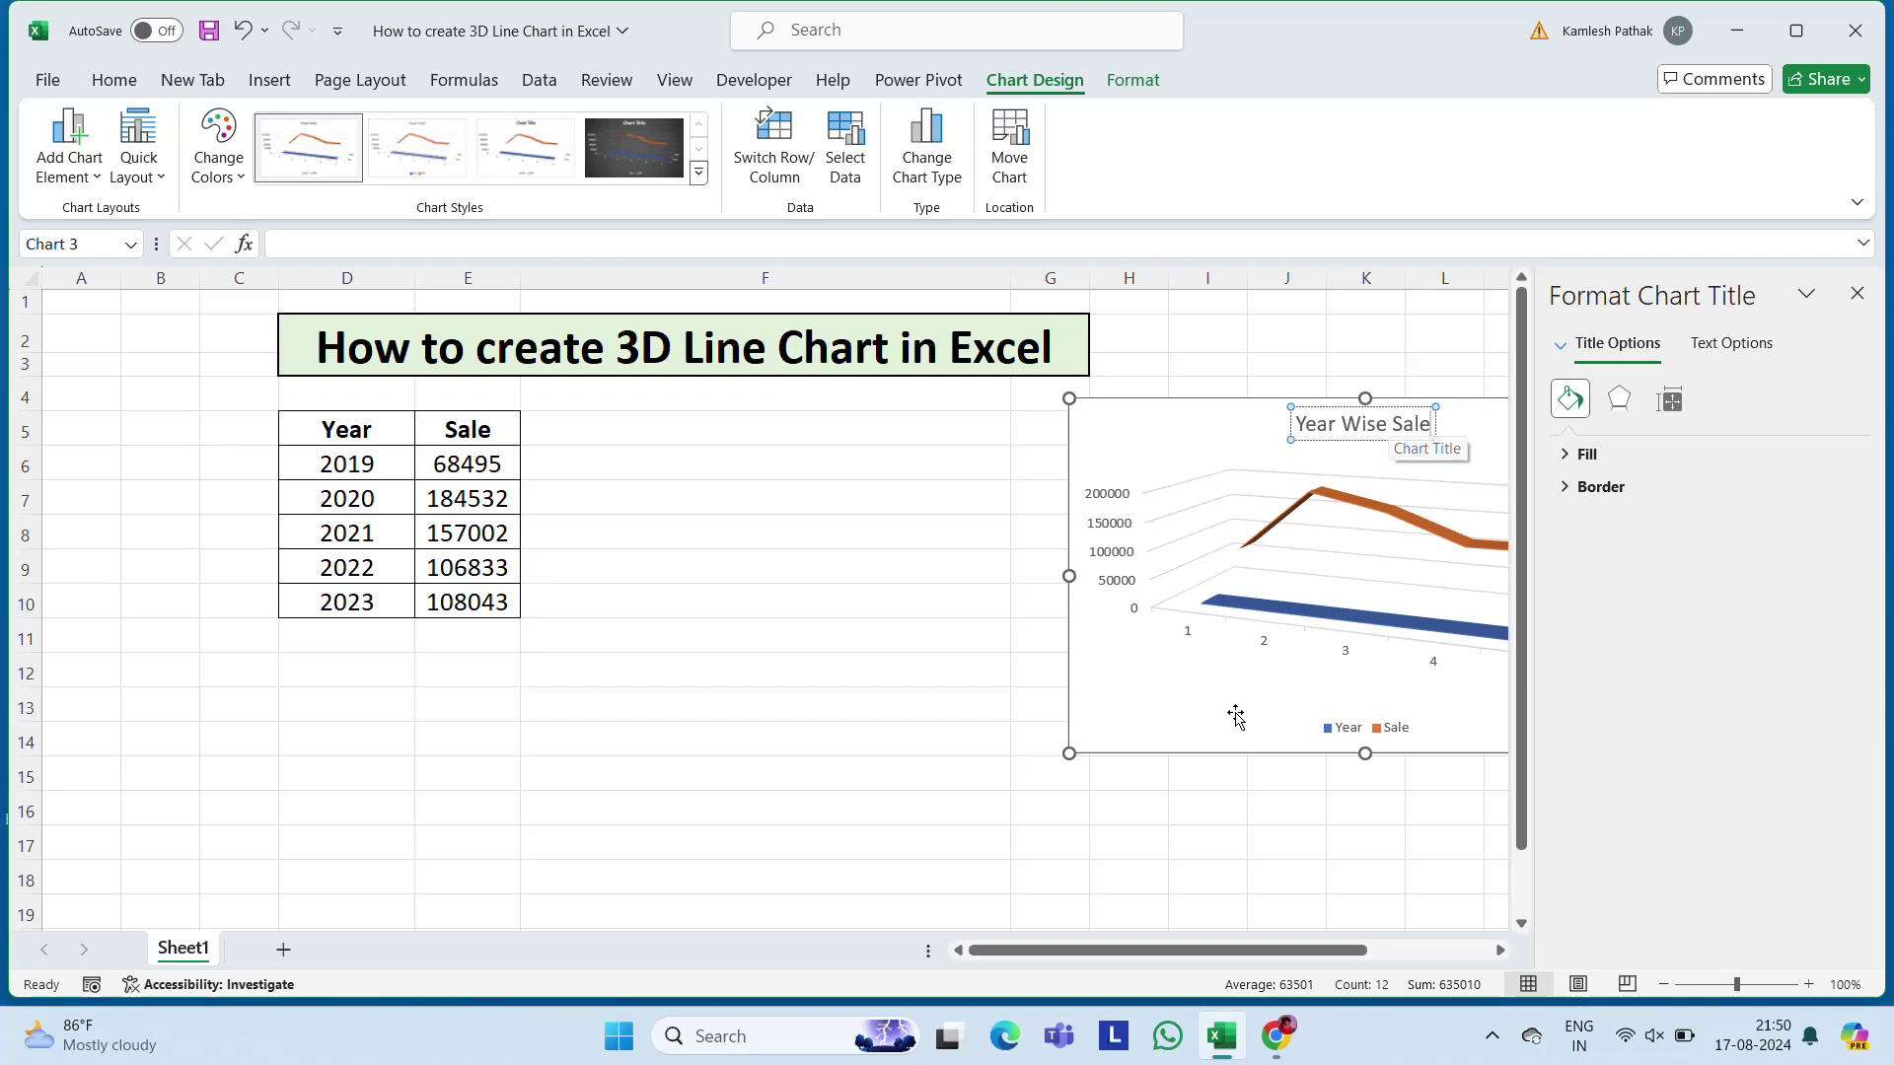
{"action": "left_click", "coordinate": [1858, 295]}
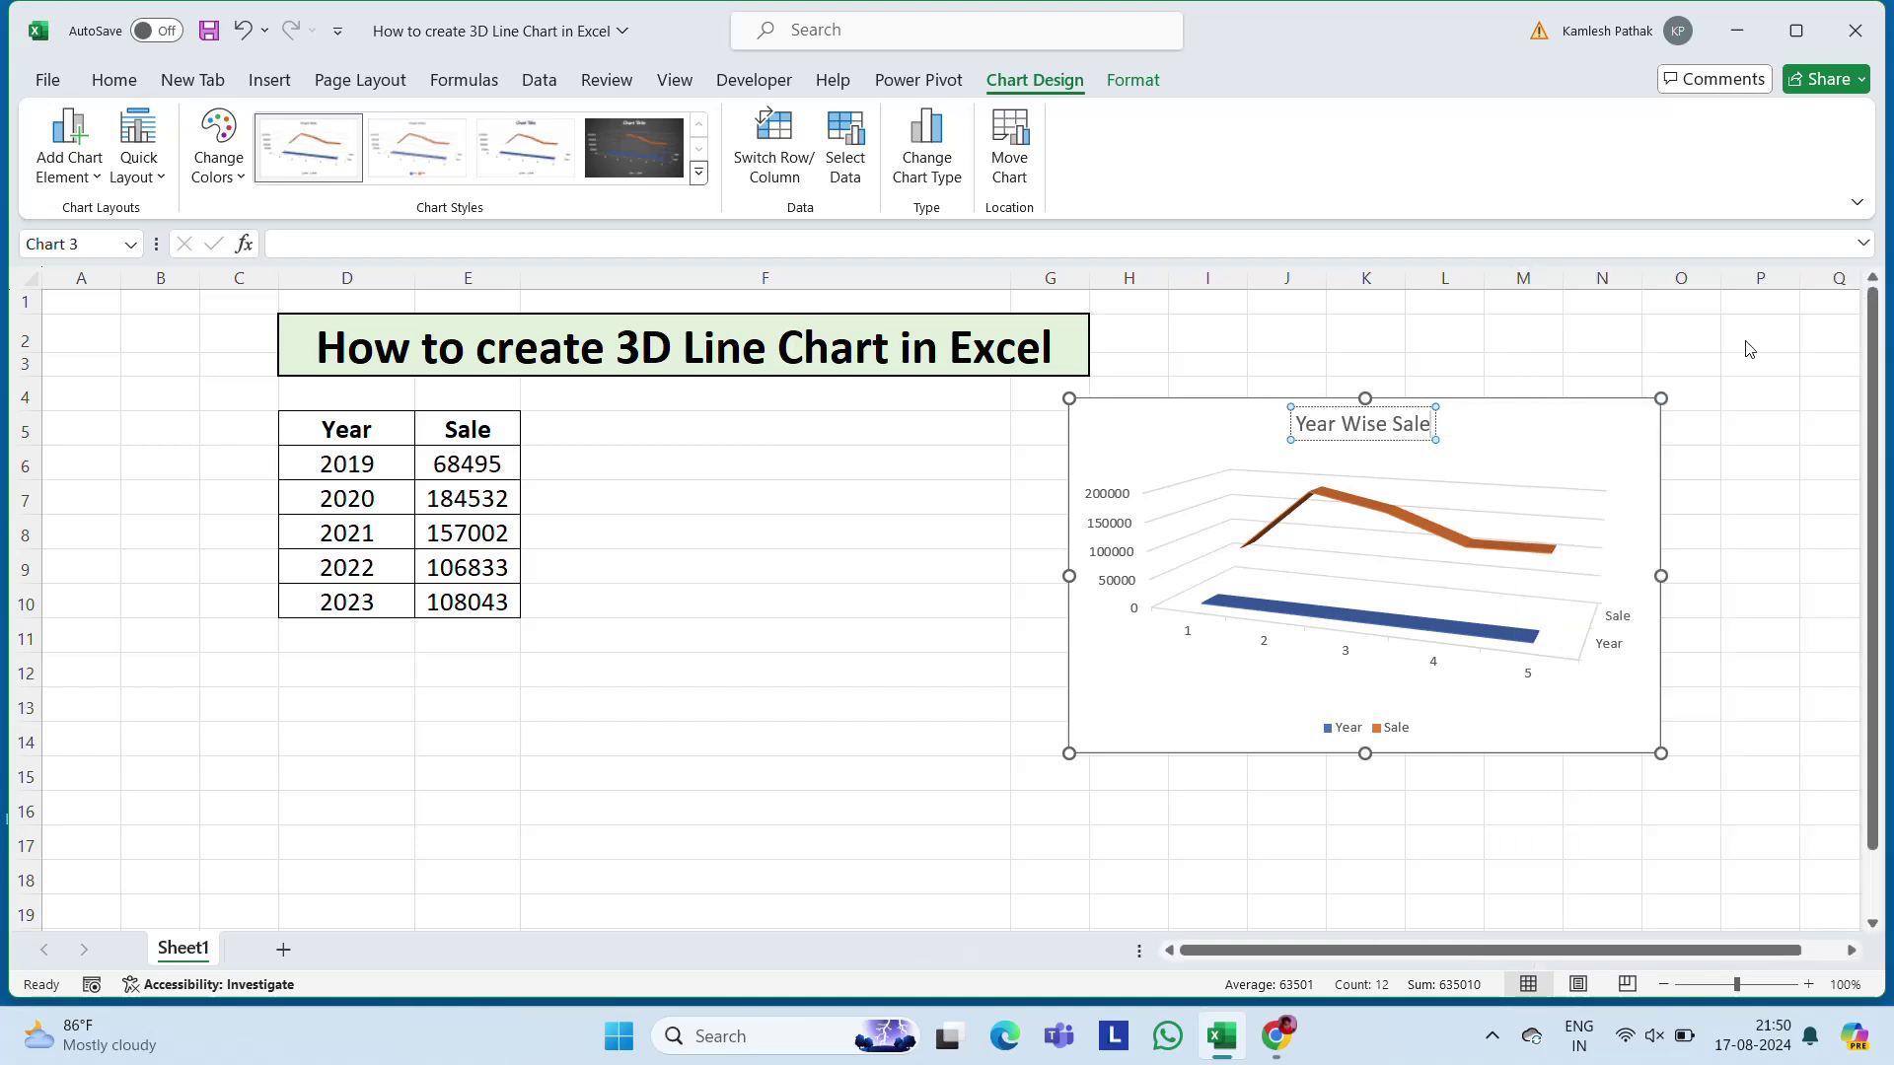
{"action": "key", "text": "ctrl+shift+Left"}
{"action": "key", "text": "ctrl+shift+Left"}
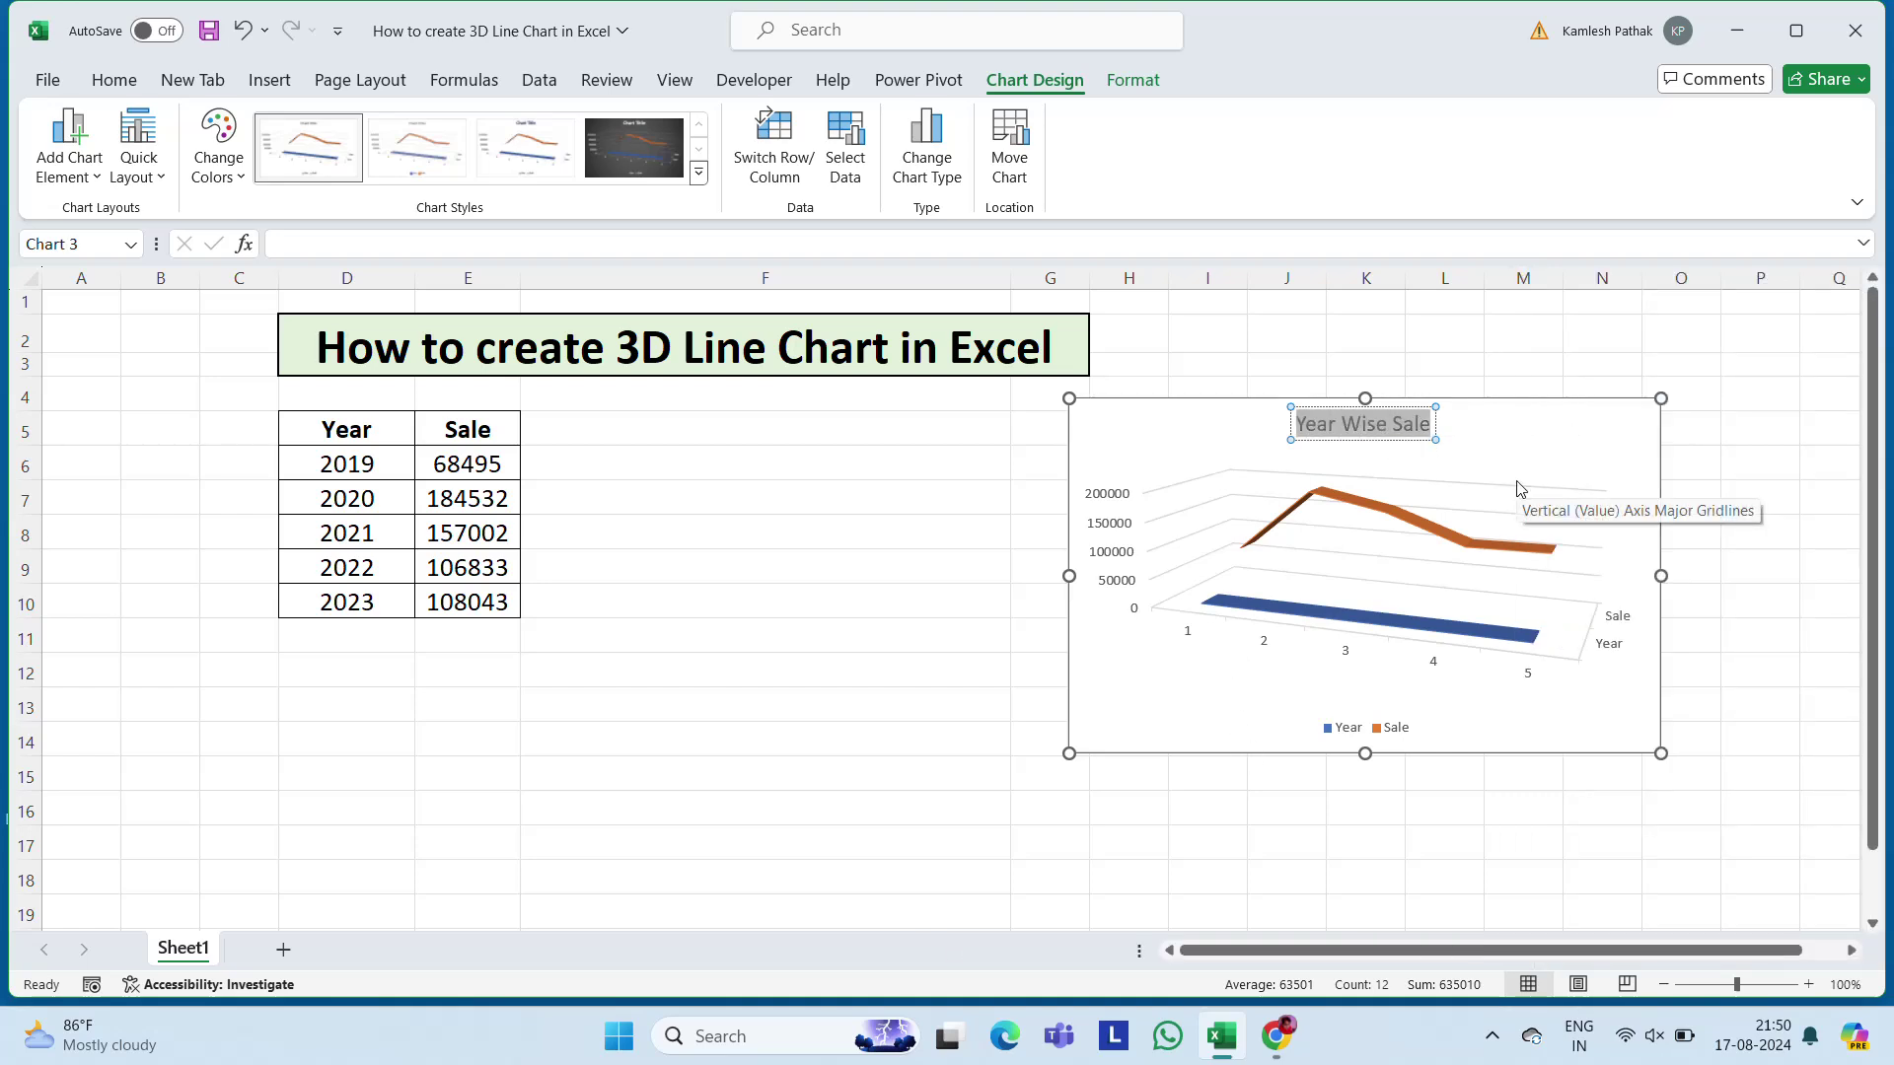
{"action": "key", "text": "ctrl+b"}
{"action": "left_click", "coordinate": [1163, 799]}
Stretch the chart down to row 17 and widen it left toward the table and right to column P.
{"action": "left_click", "coordinate": [1271, 491]}
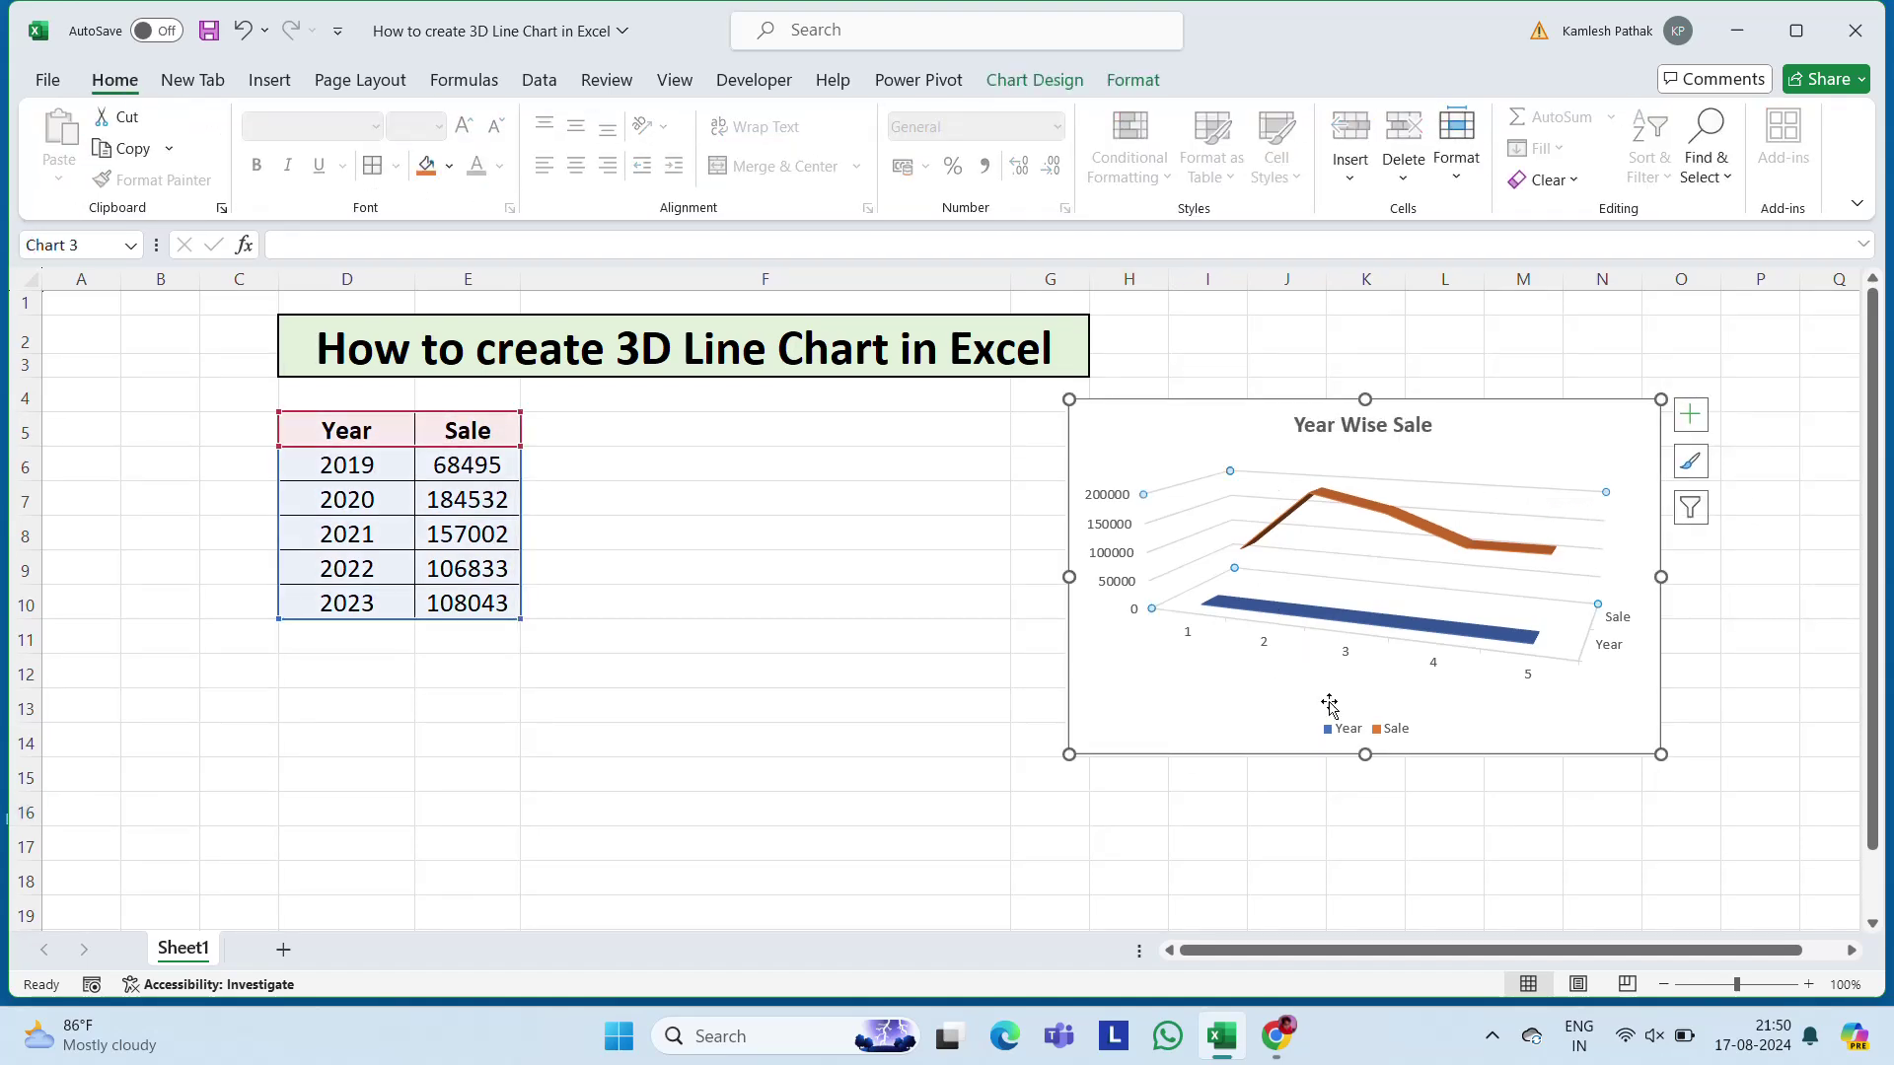
{"action": "left_click_drag", "start_coordinate": [1365, 754], "coordinate": [1365, 874]}
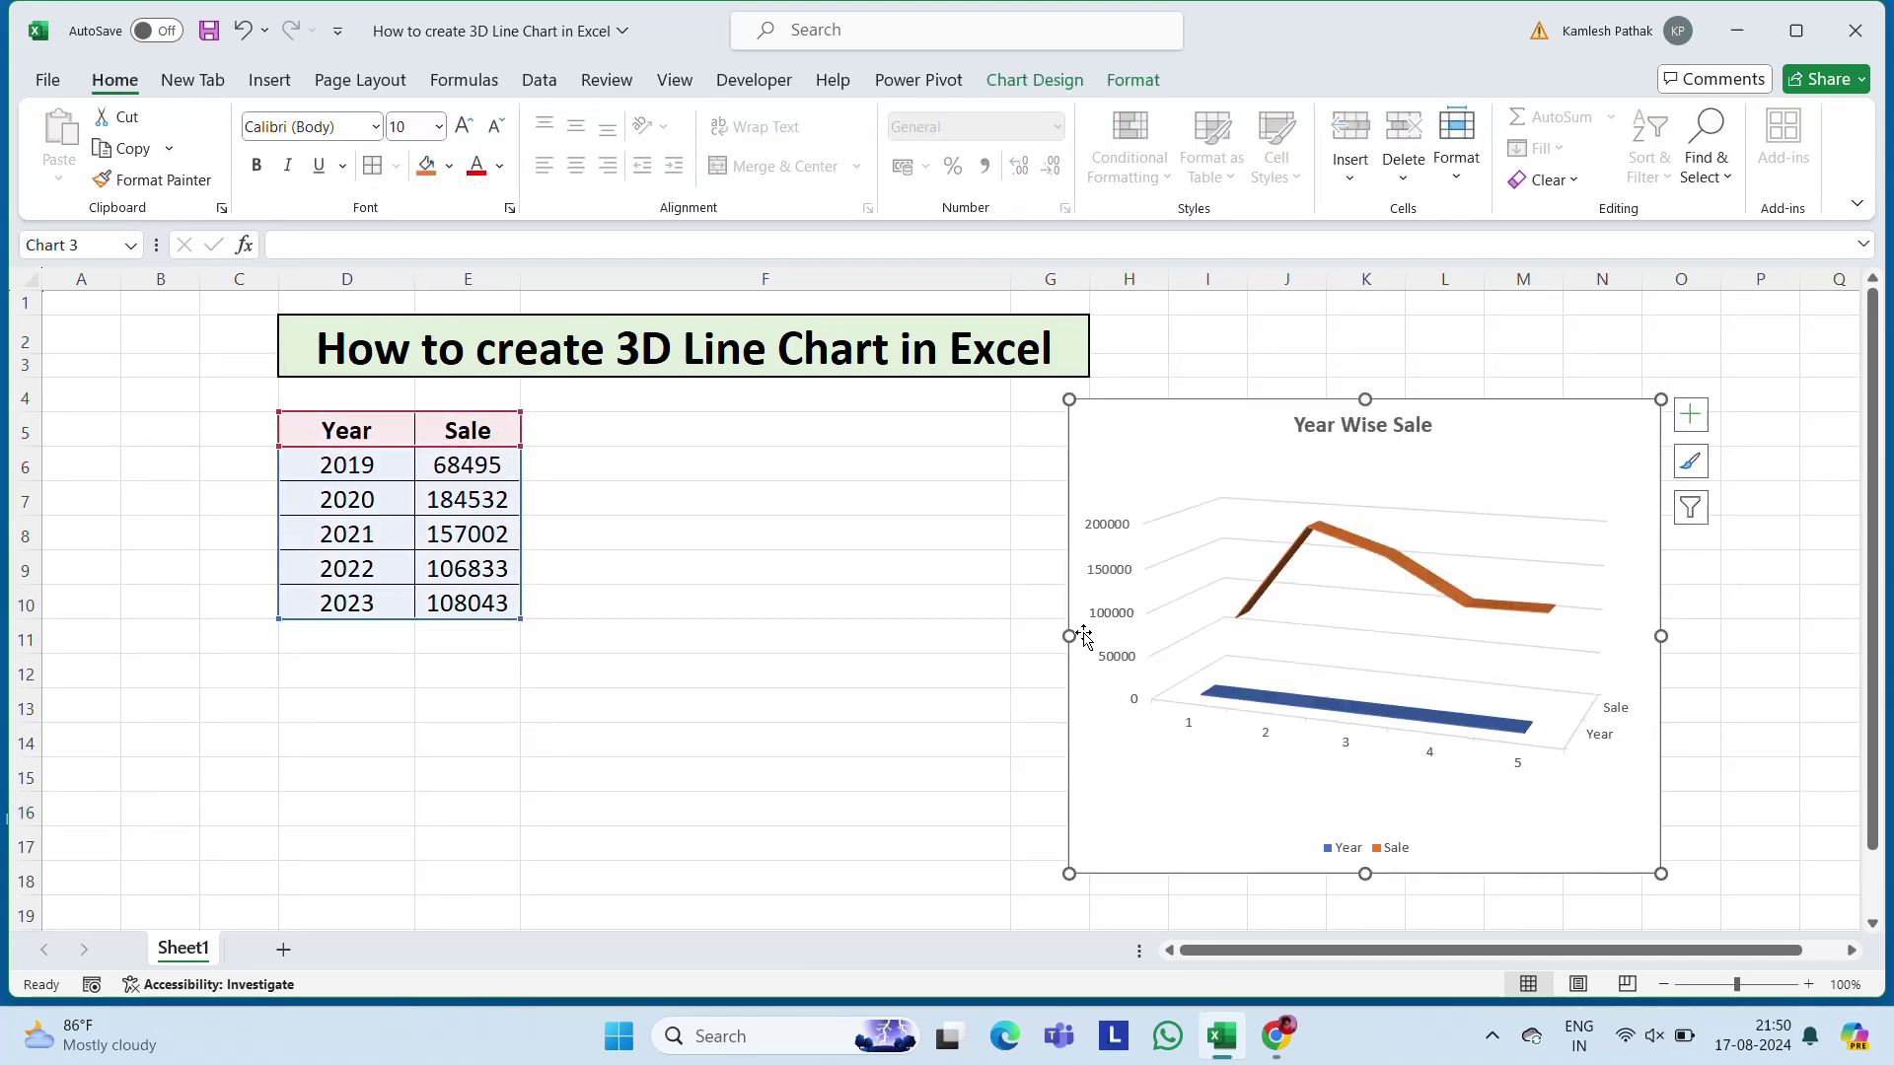
{"action": "left_click_drag", "start_coordinate": [1069, 636], "coordinate": [621, 598]}
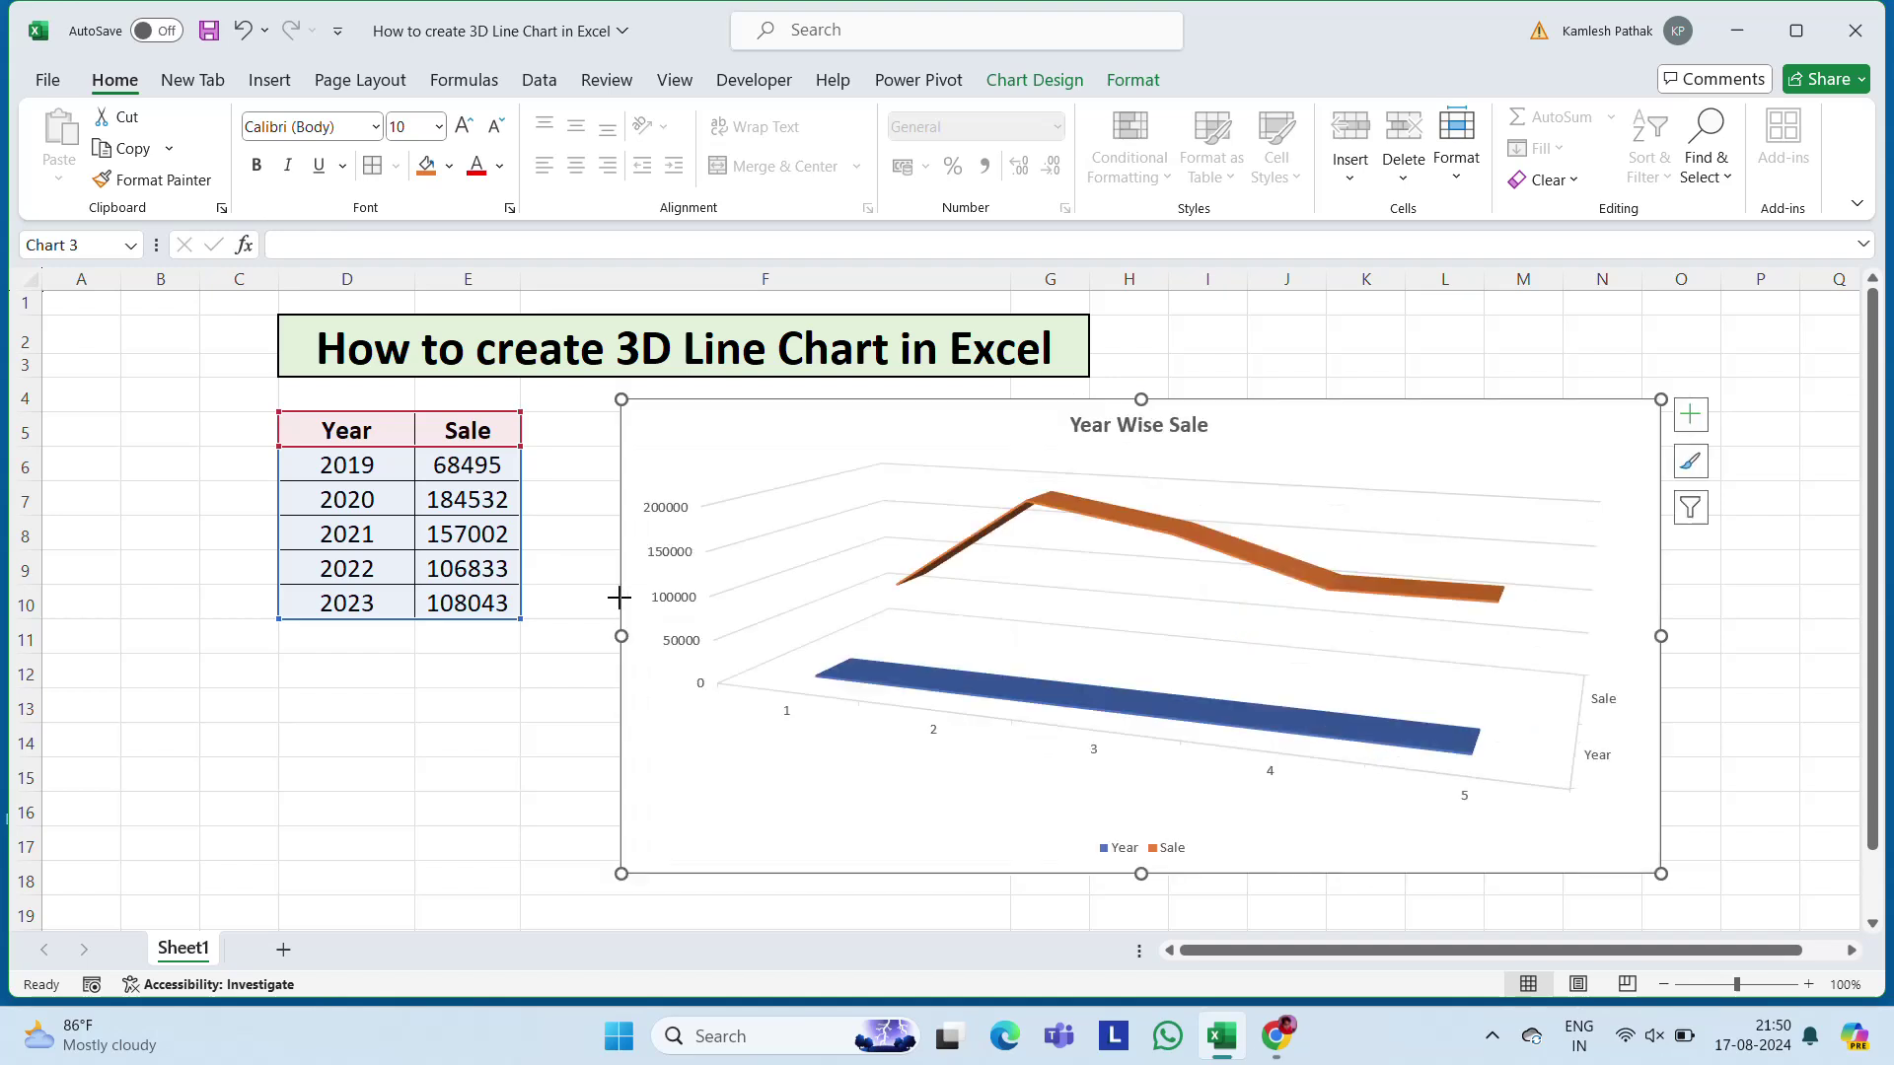
{"action": "left_click_drag", "start_coordinate": [1664, 638], "coordinate": [1731, 637]}
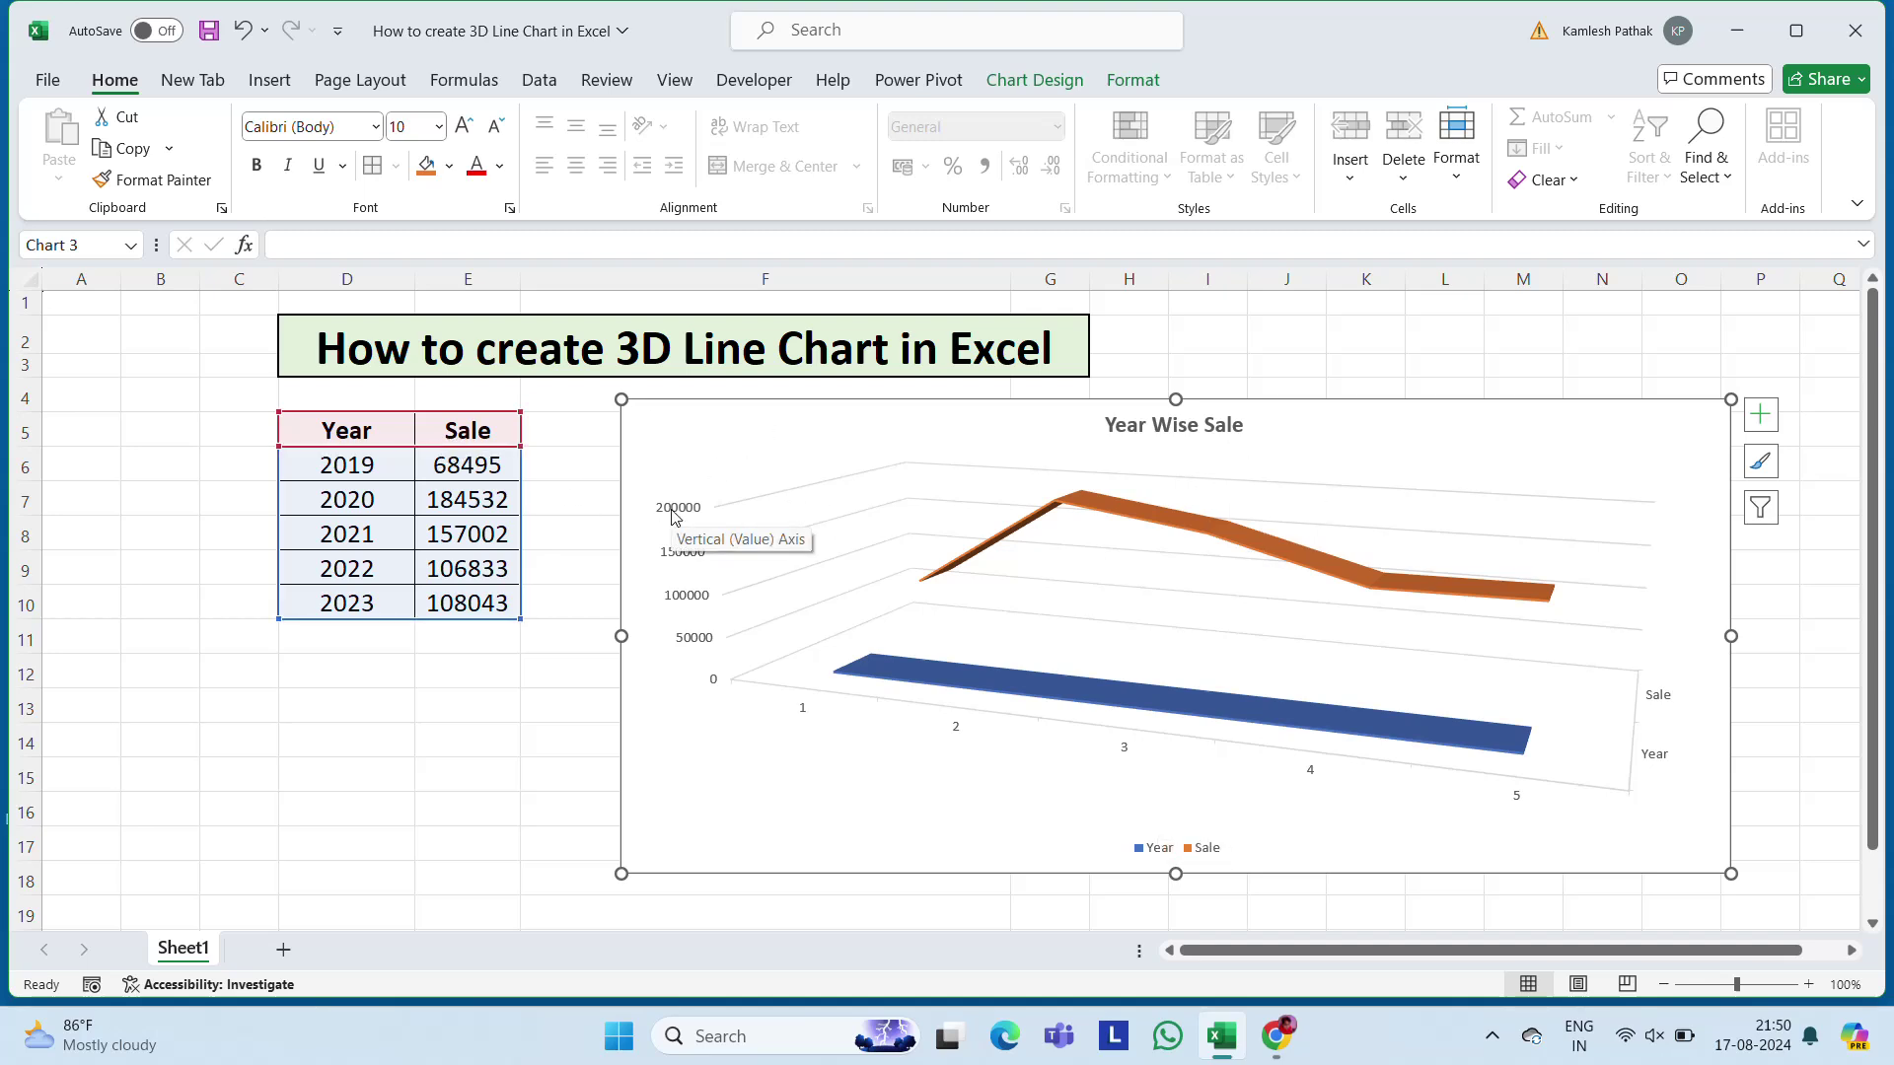
Add Data Callout labels to both series, showing each point's number and value.
{"action": "left_click", "coordinate": [1762, 415]}
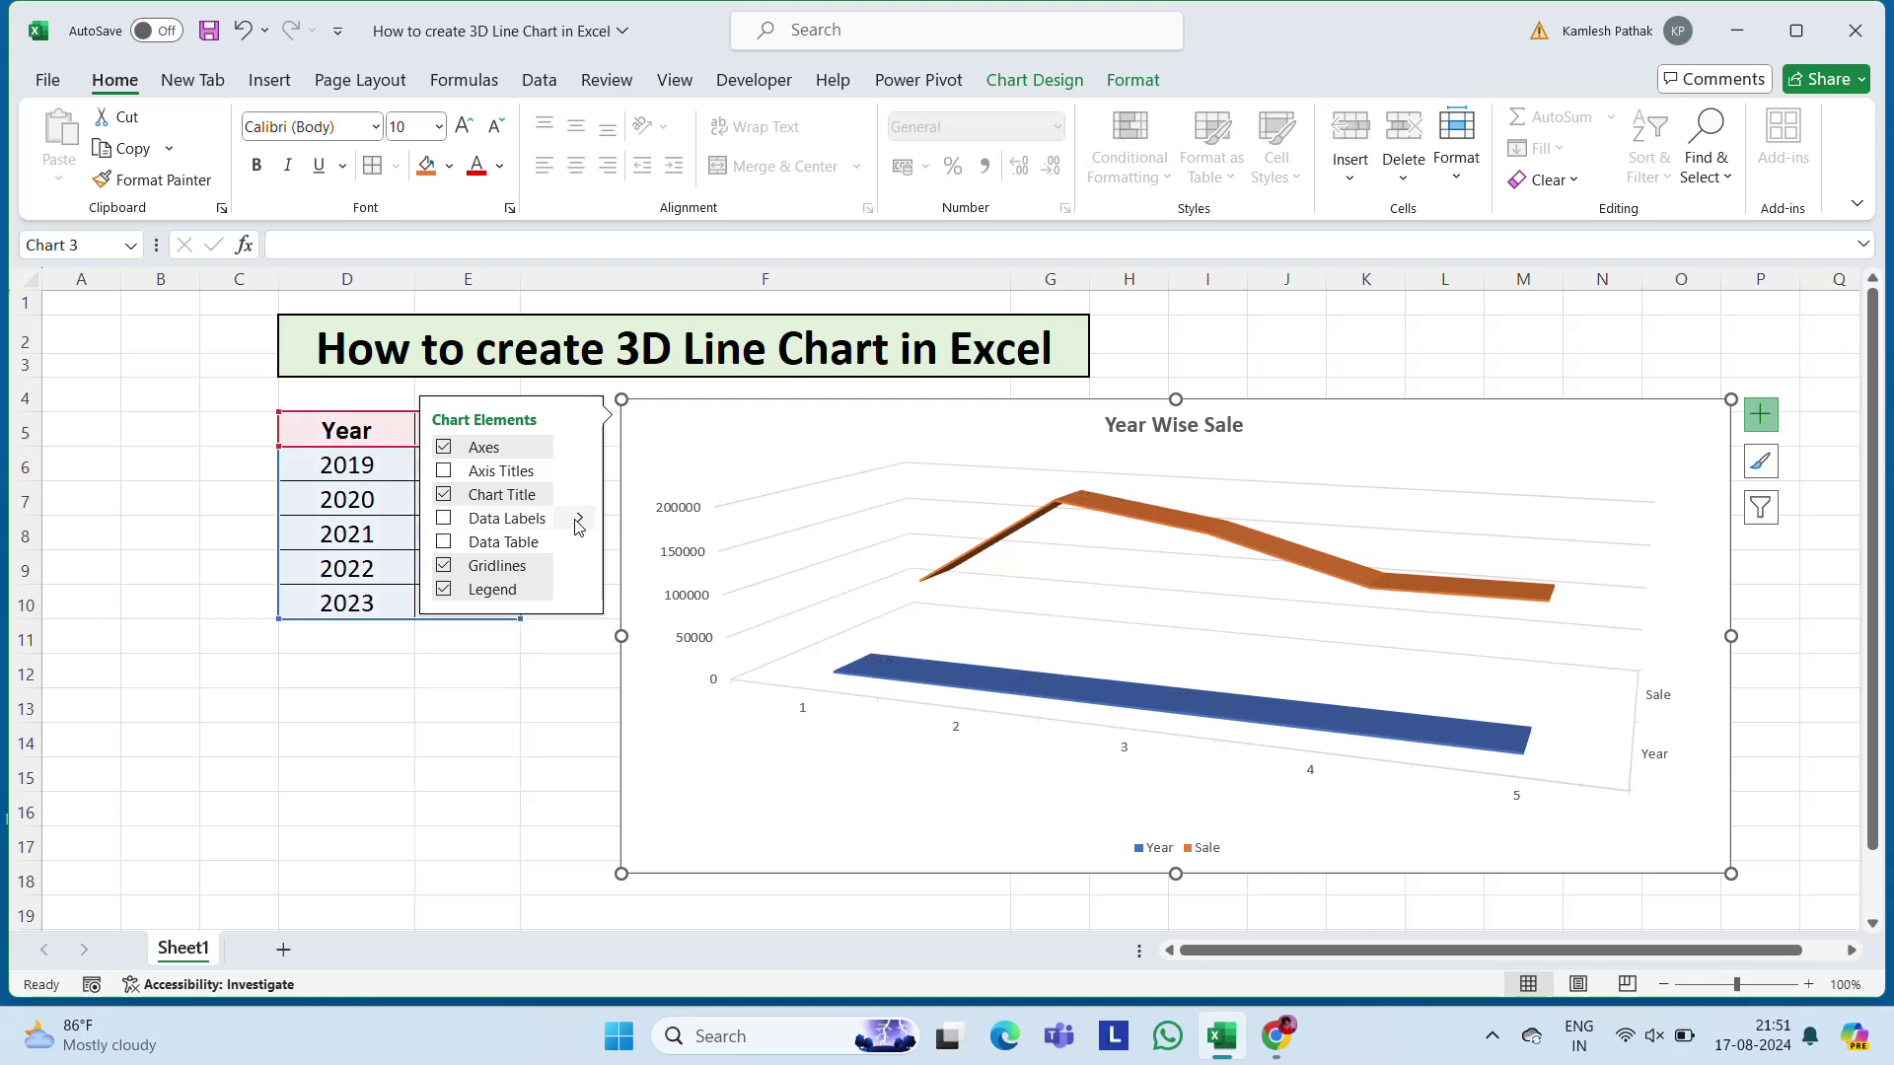
{"action": "left_click", "coordinate": [445, 520]}
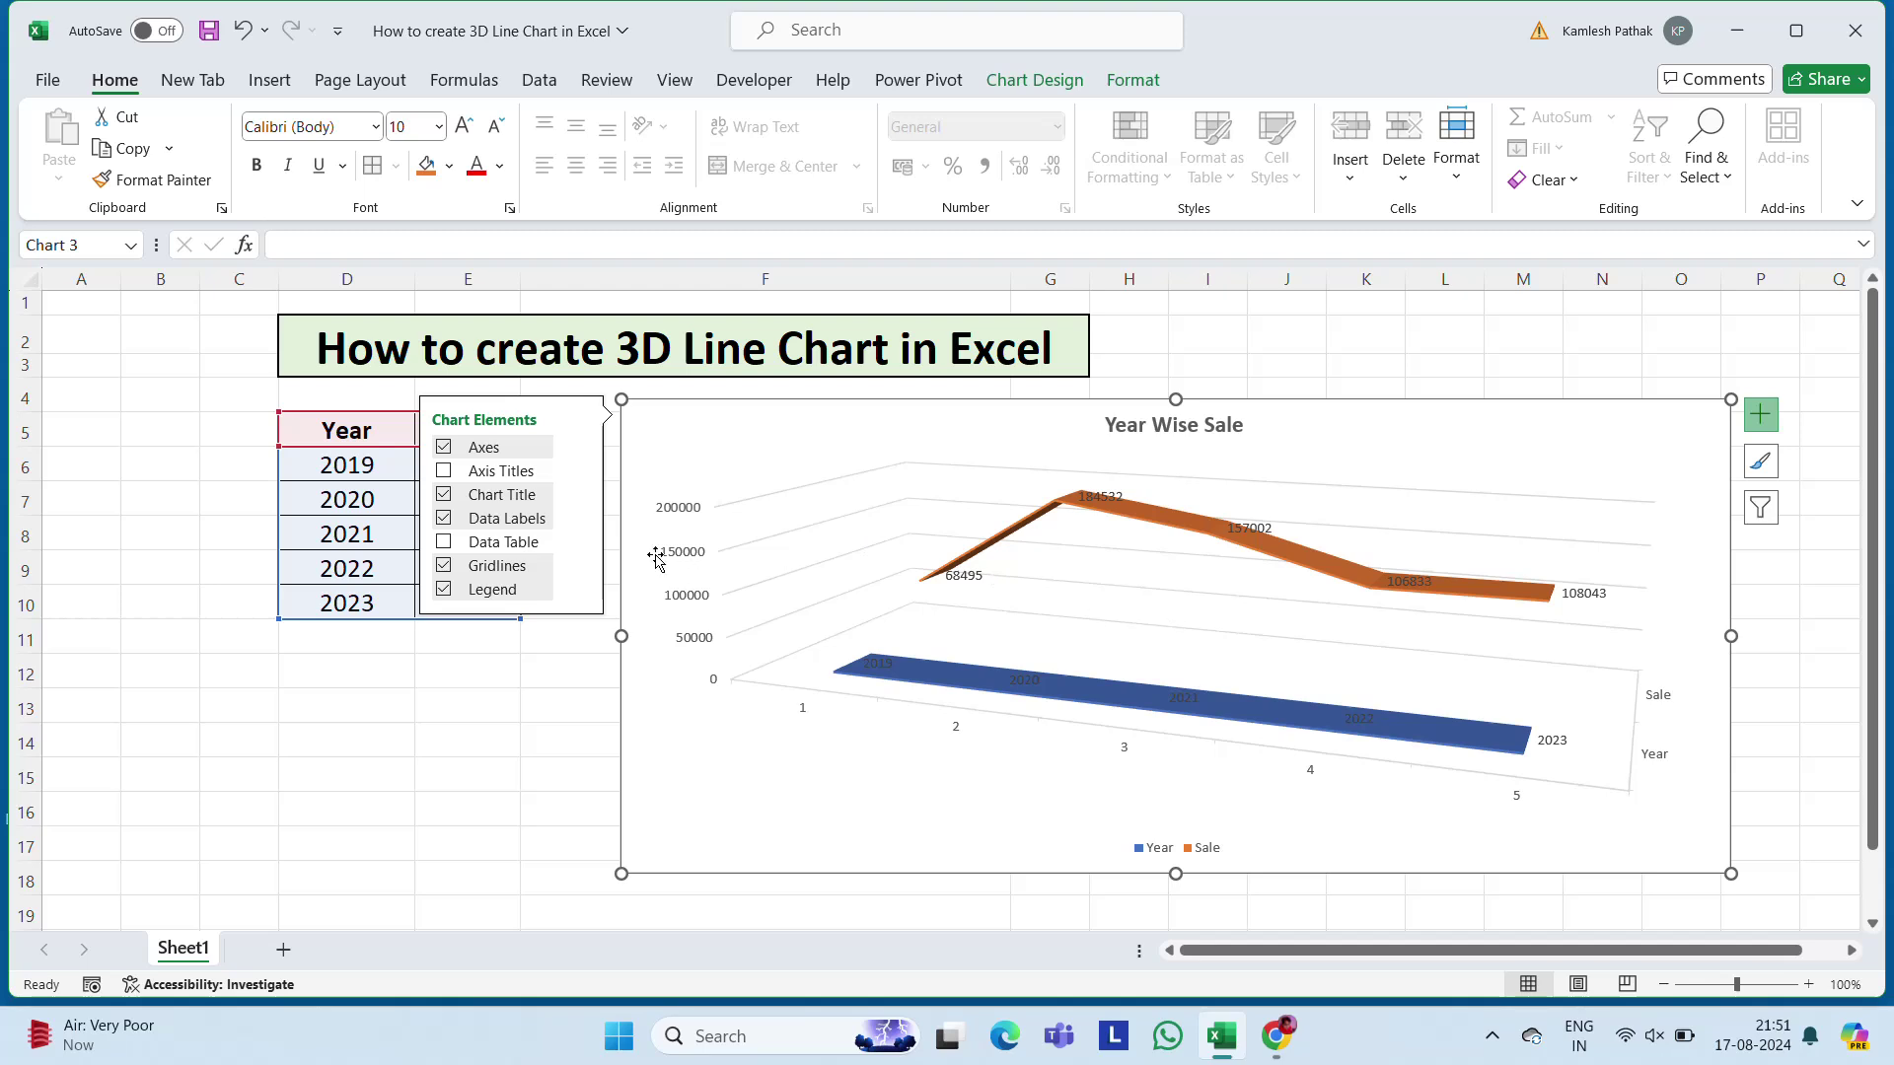
{"action": "left_click", "coordinate": [579, 519]}
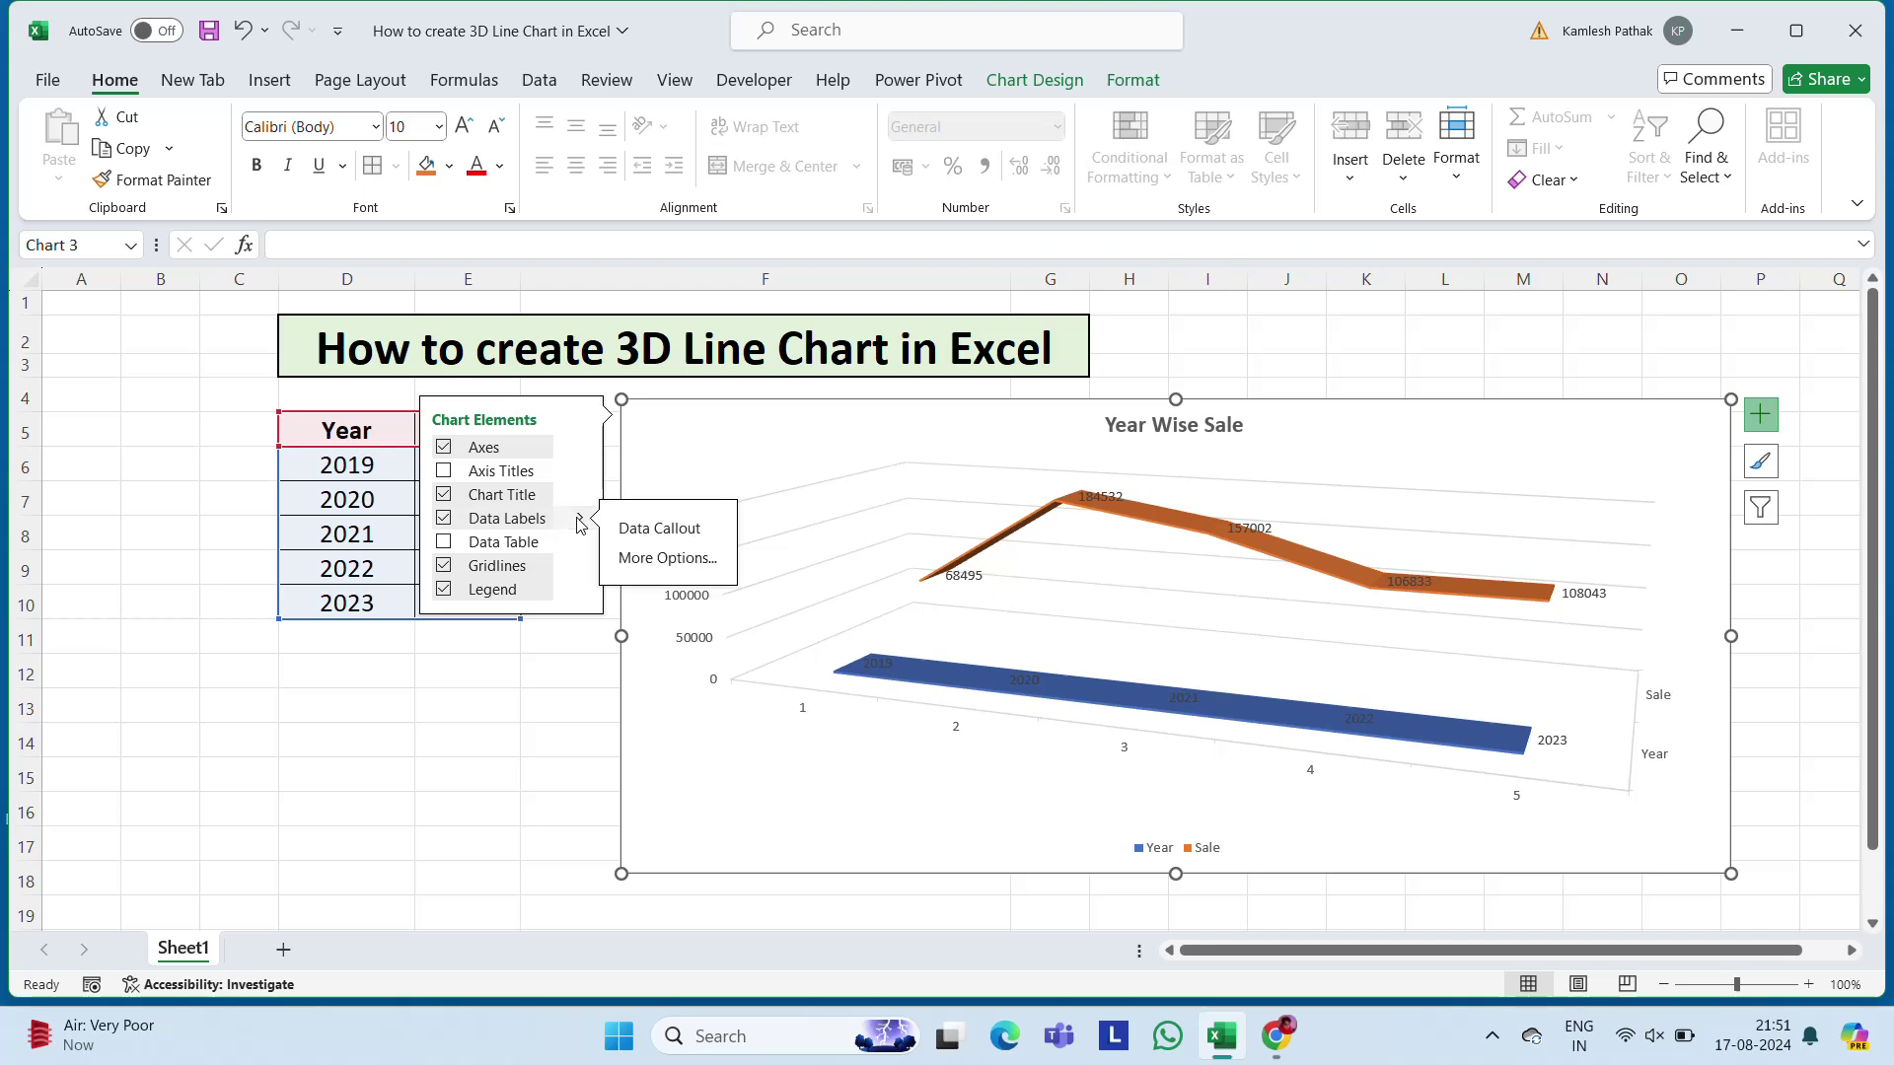
{"action": "left_click", "coordinate": [687, 547]}
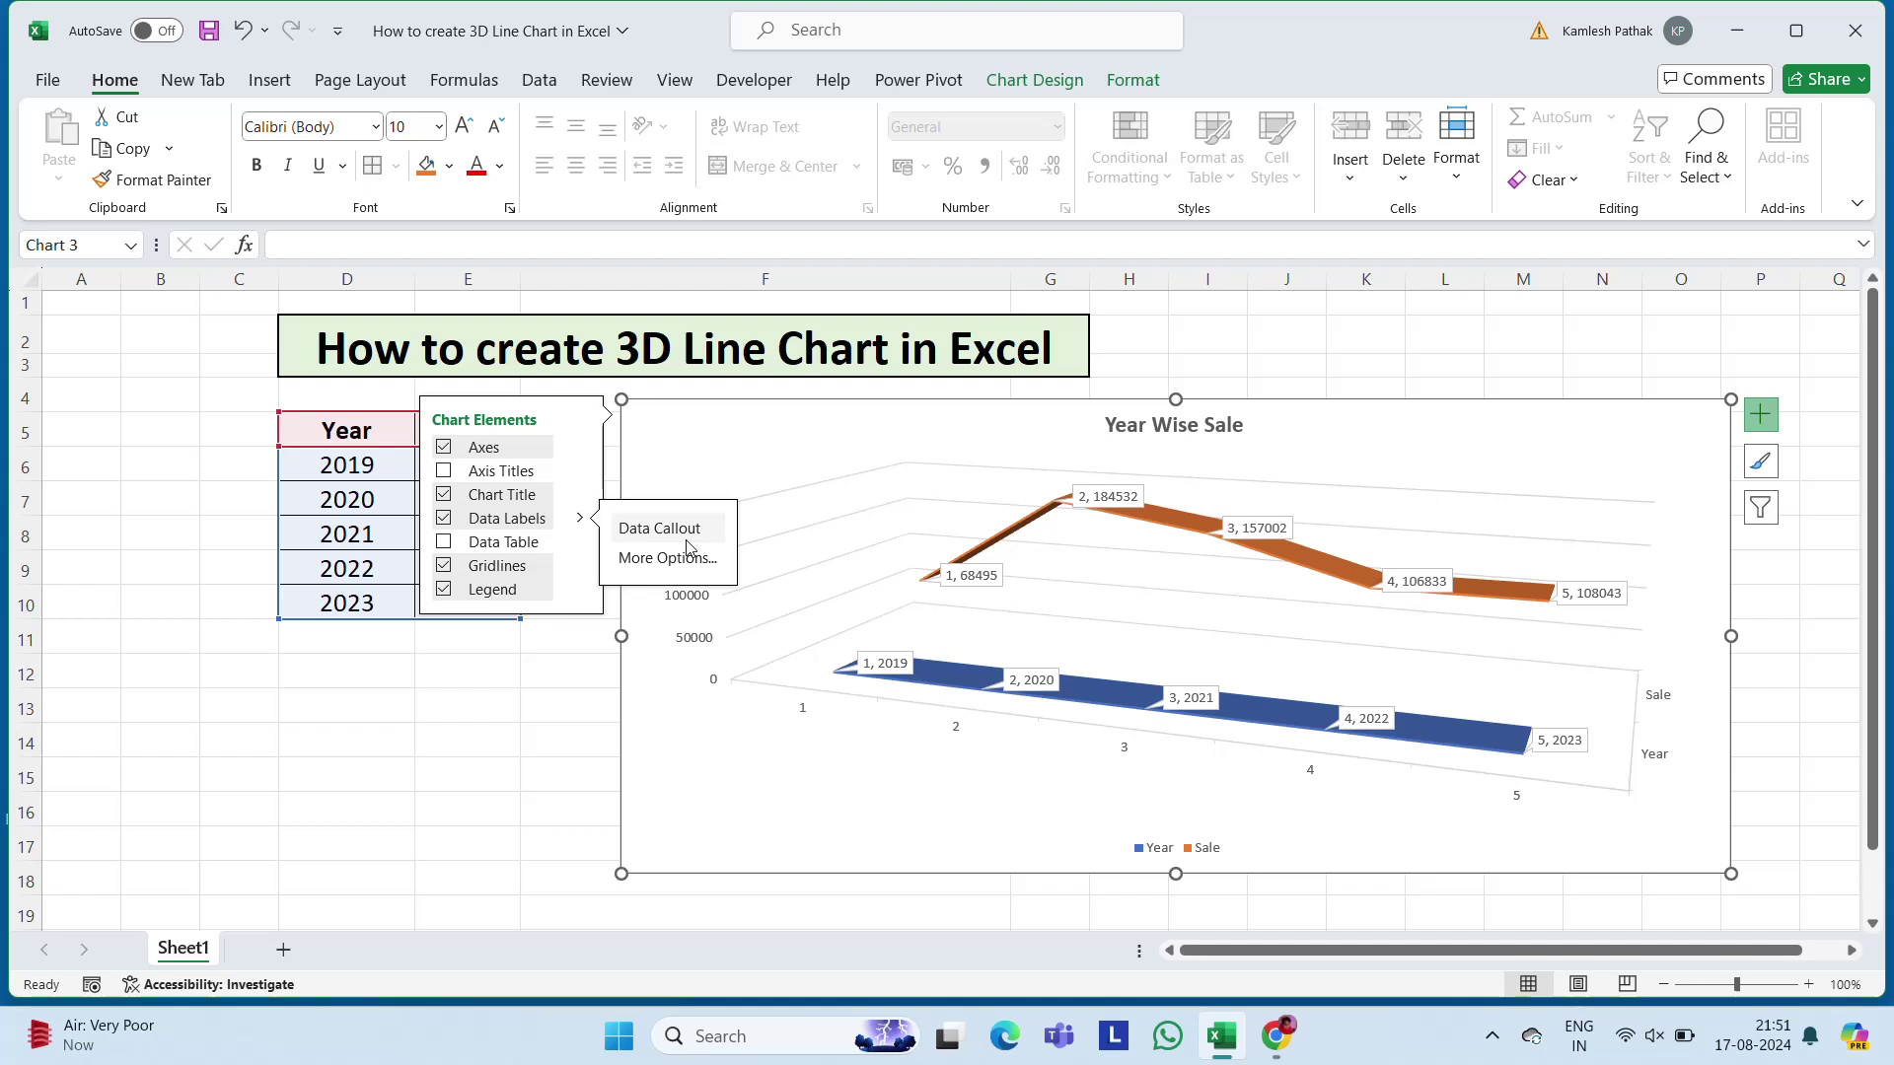
{"action": "left_click", "coordinate": [511, 732]}
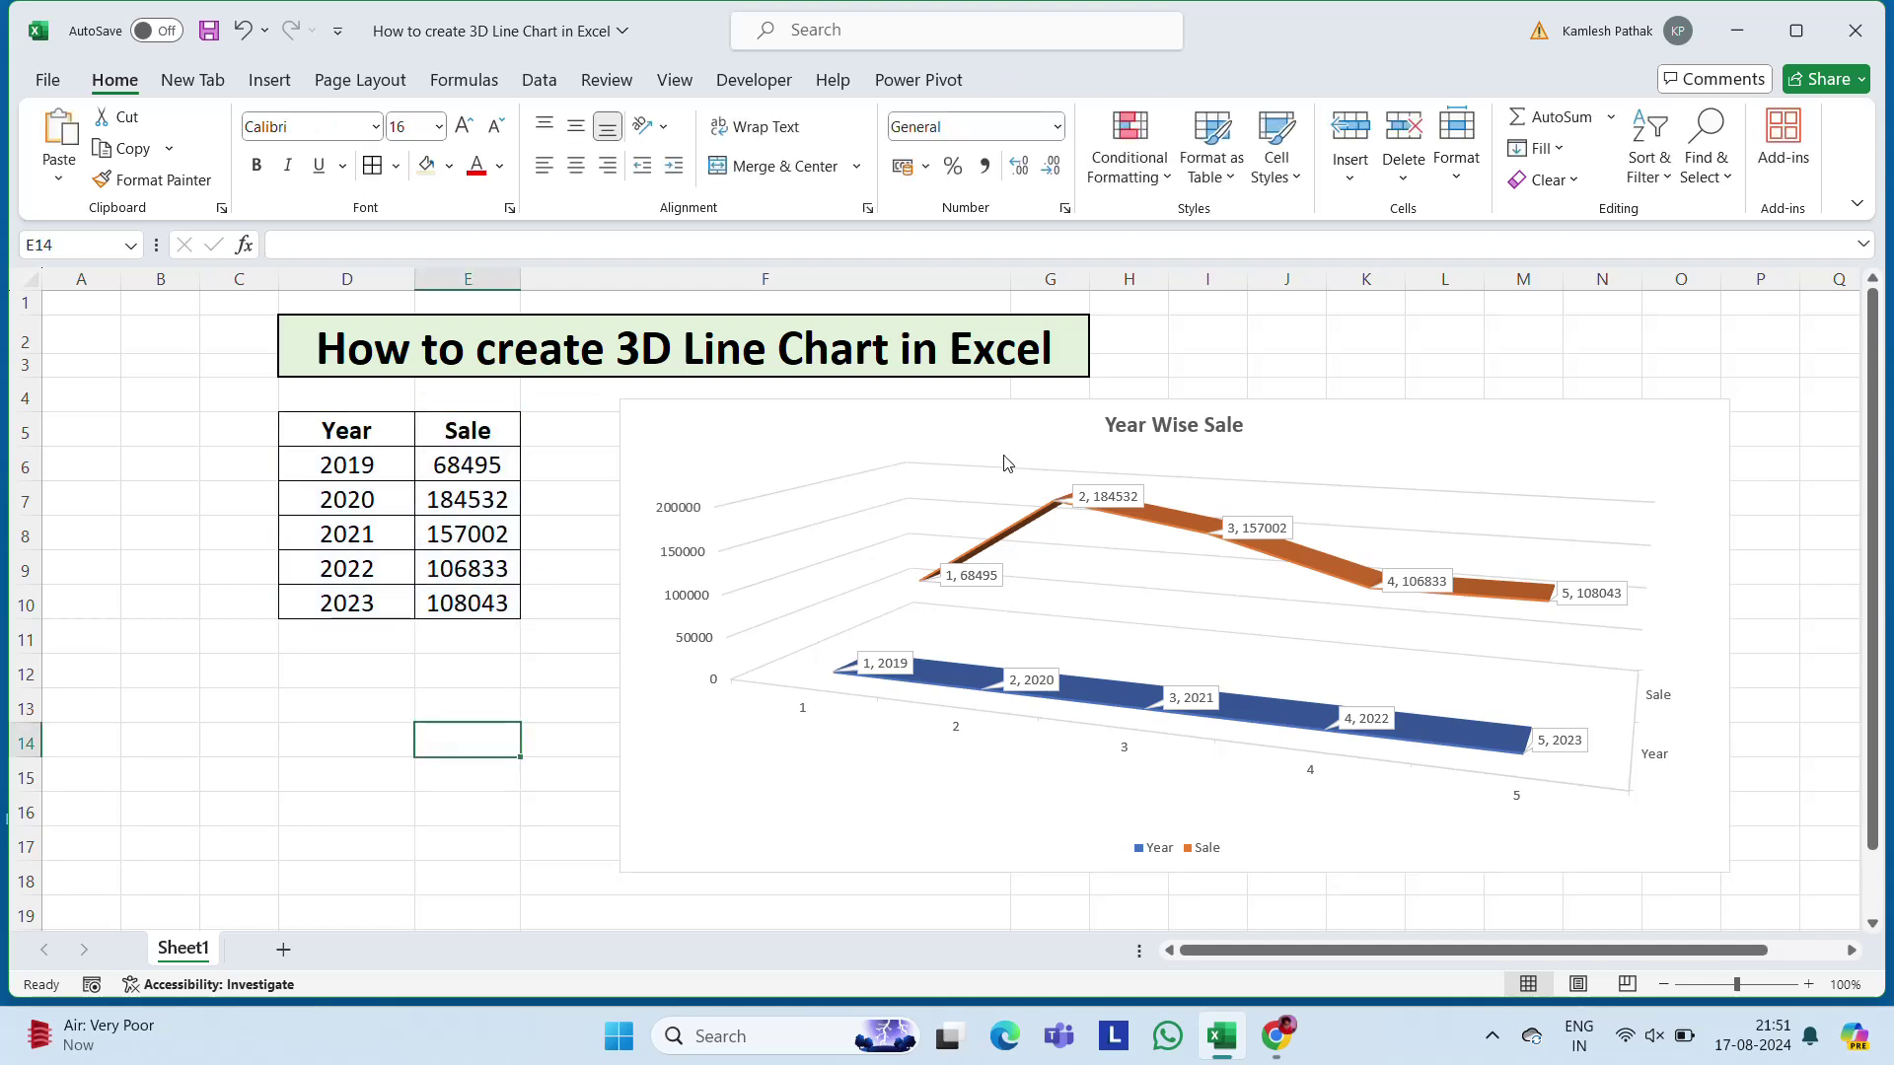
{"action": "left_click", "coordinate": [953, 426]}
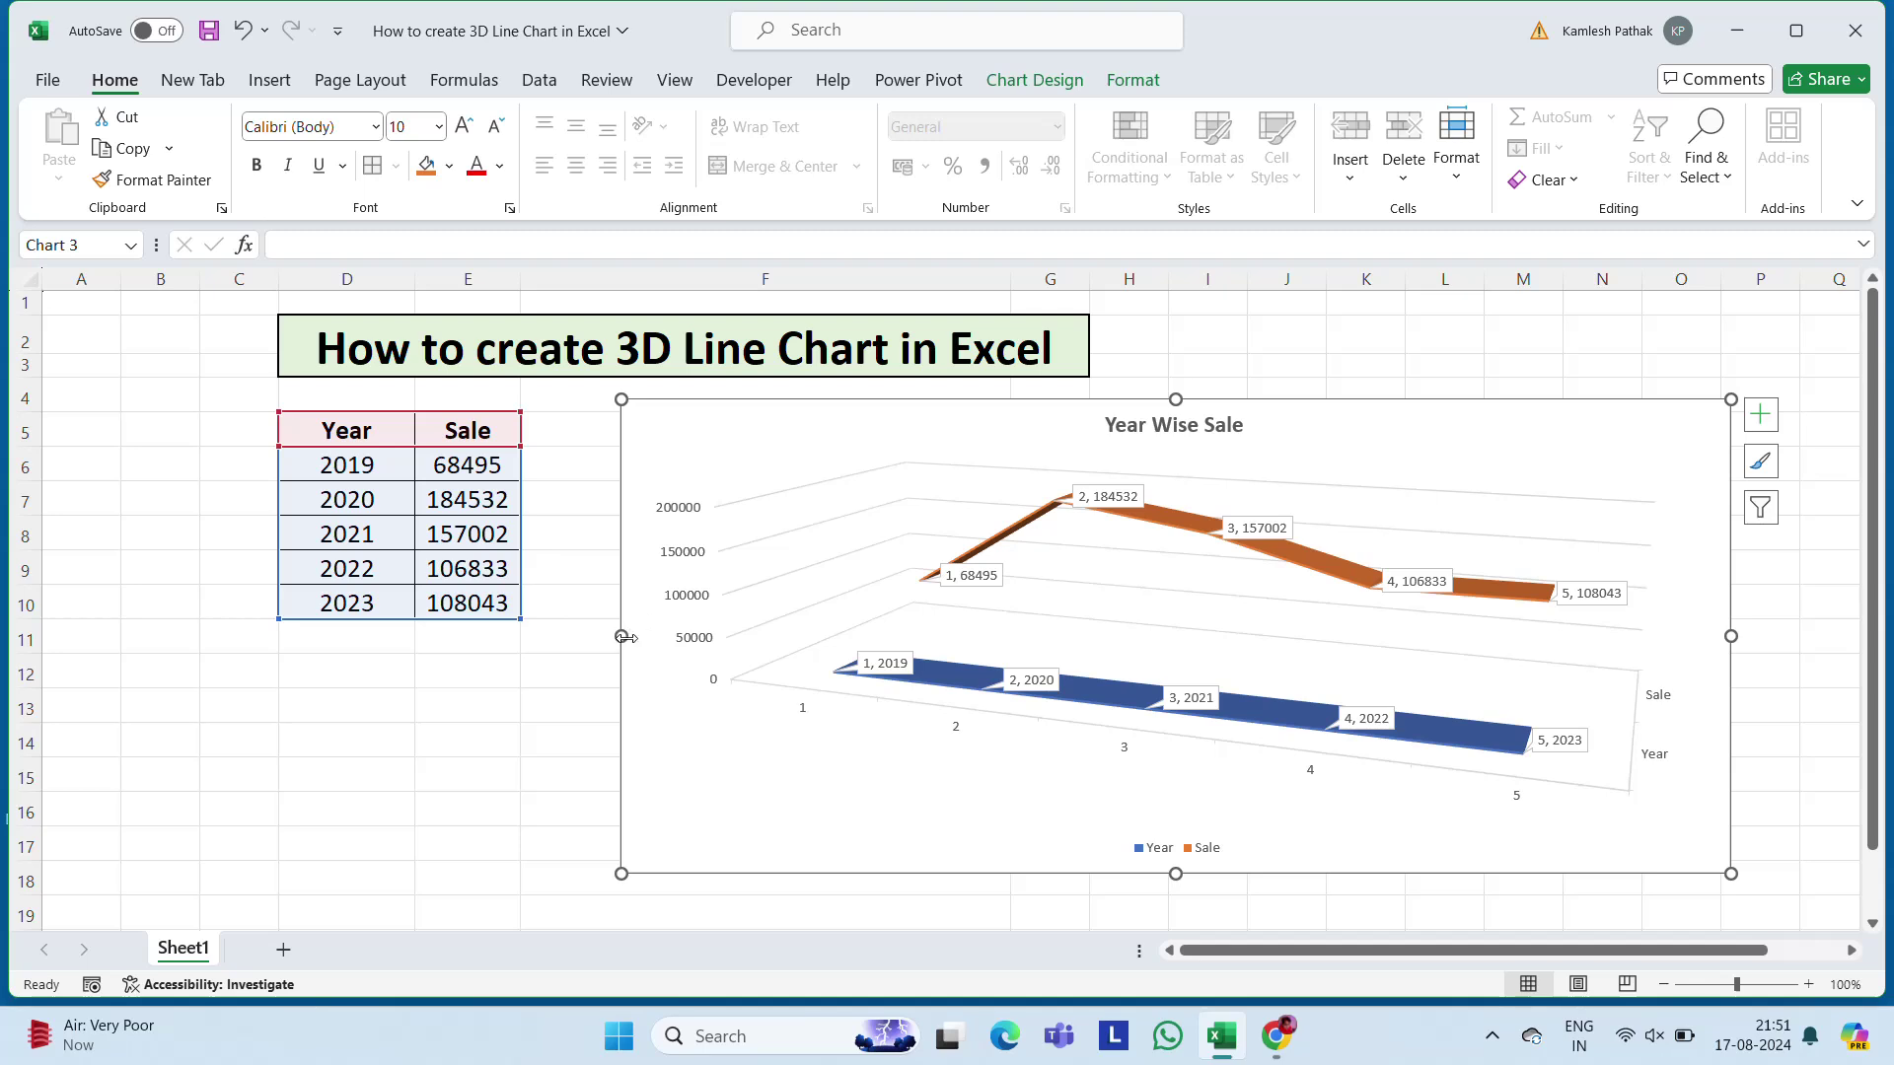
Narrow the chart by pulling in its left and right edges.
{"action": "left_click_drag", "start_coordinate": [639, 636], "coordinate": [747, 618]}
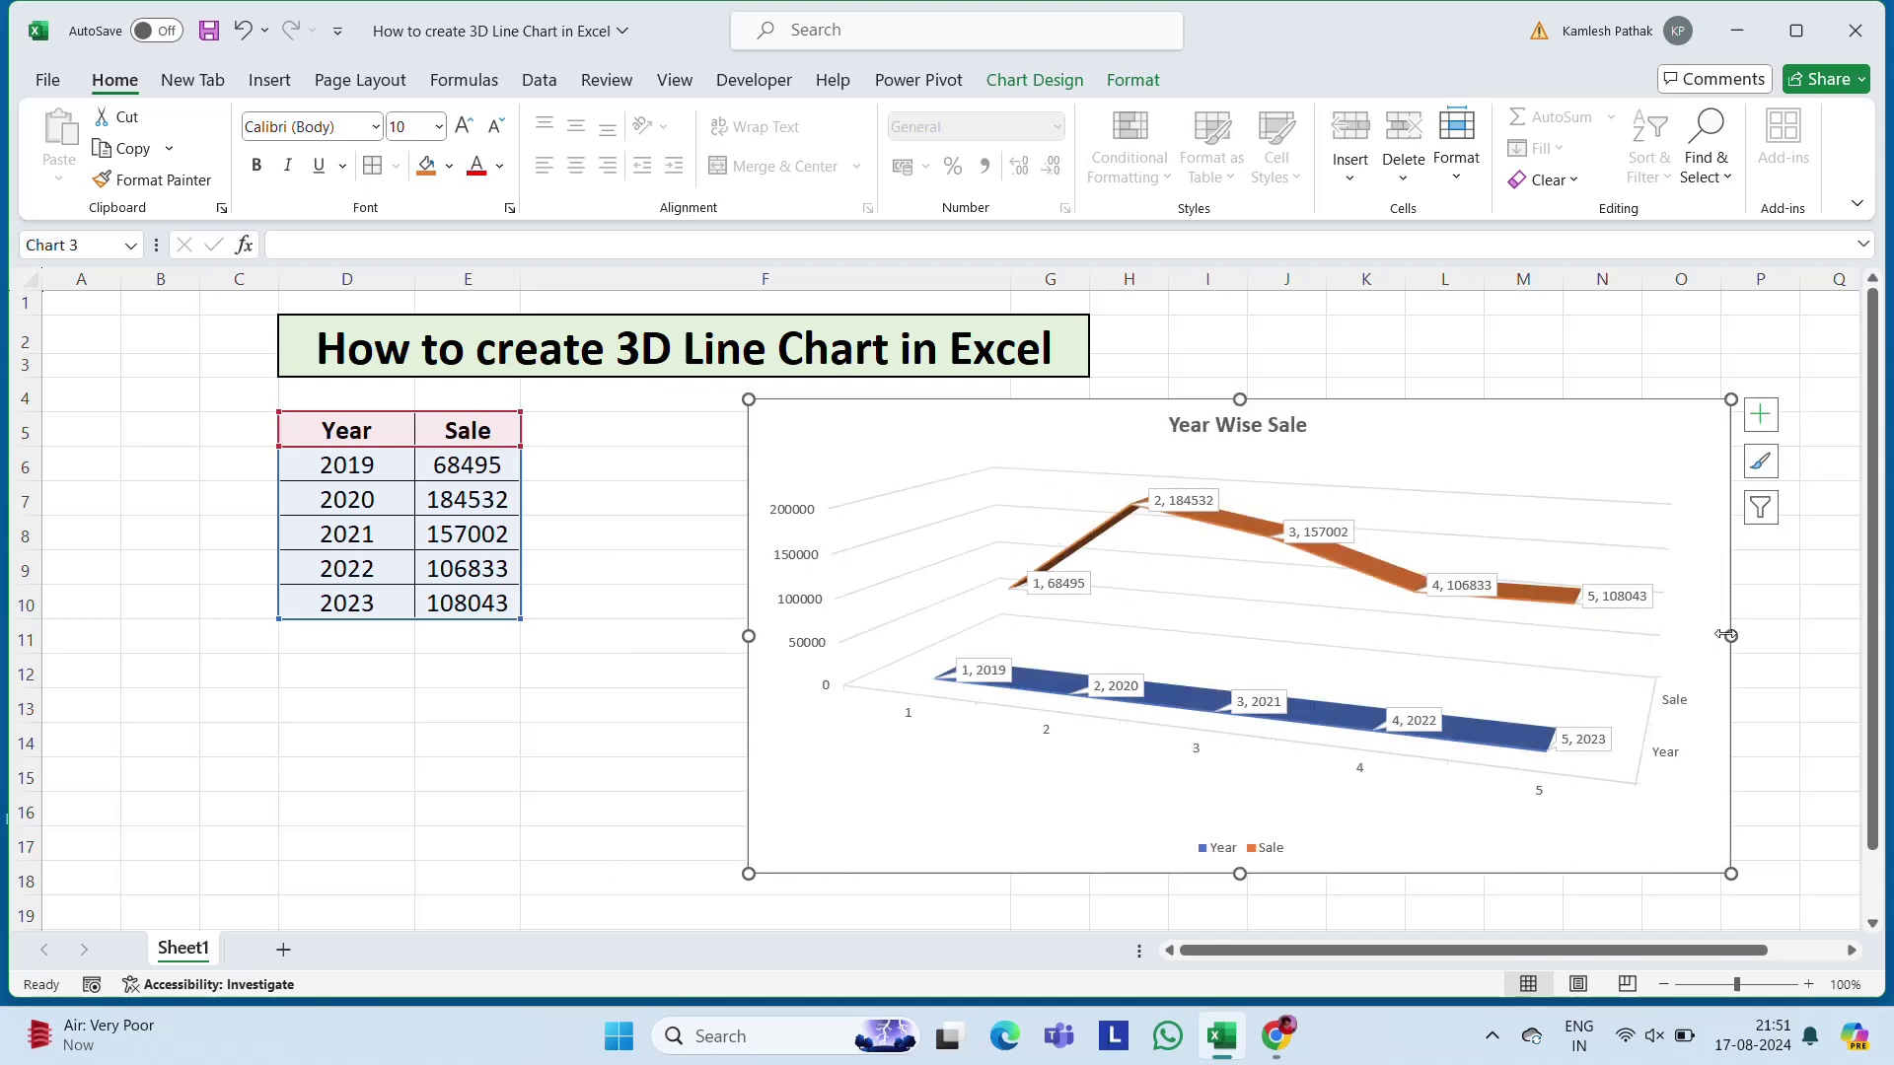
{"action": "left_click_drag", "start_coordinate": [1731, 635], "coordinate": [1663, 635]}
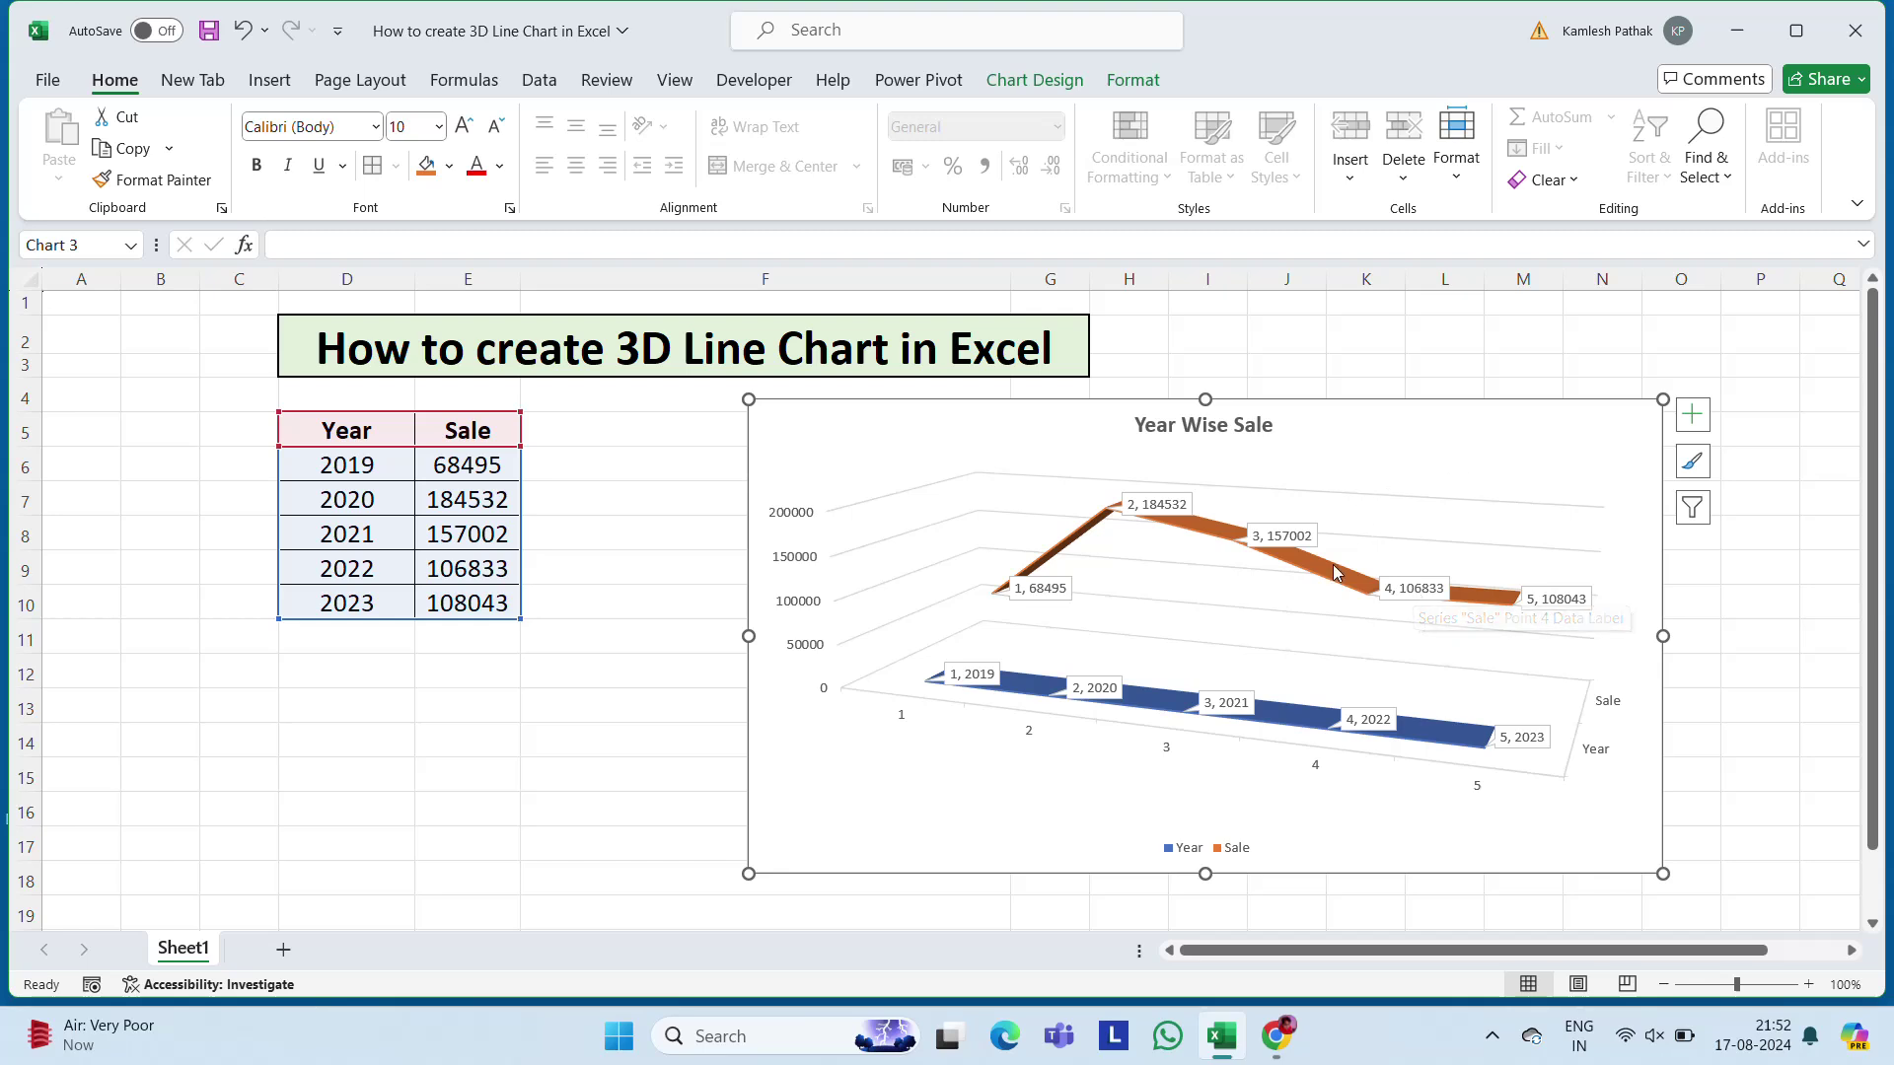
In the data label options, set the Year labels to show only the category number, removing the year values.
{"action": "left_click", "coordinate": [1694, 418]}
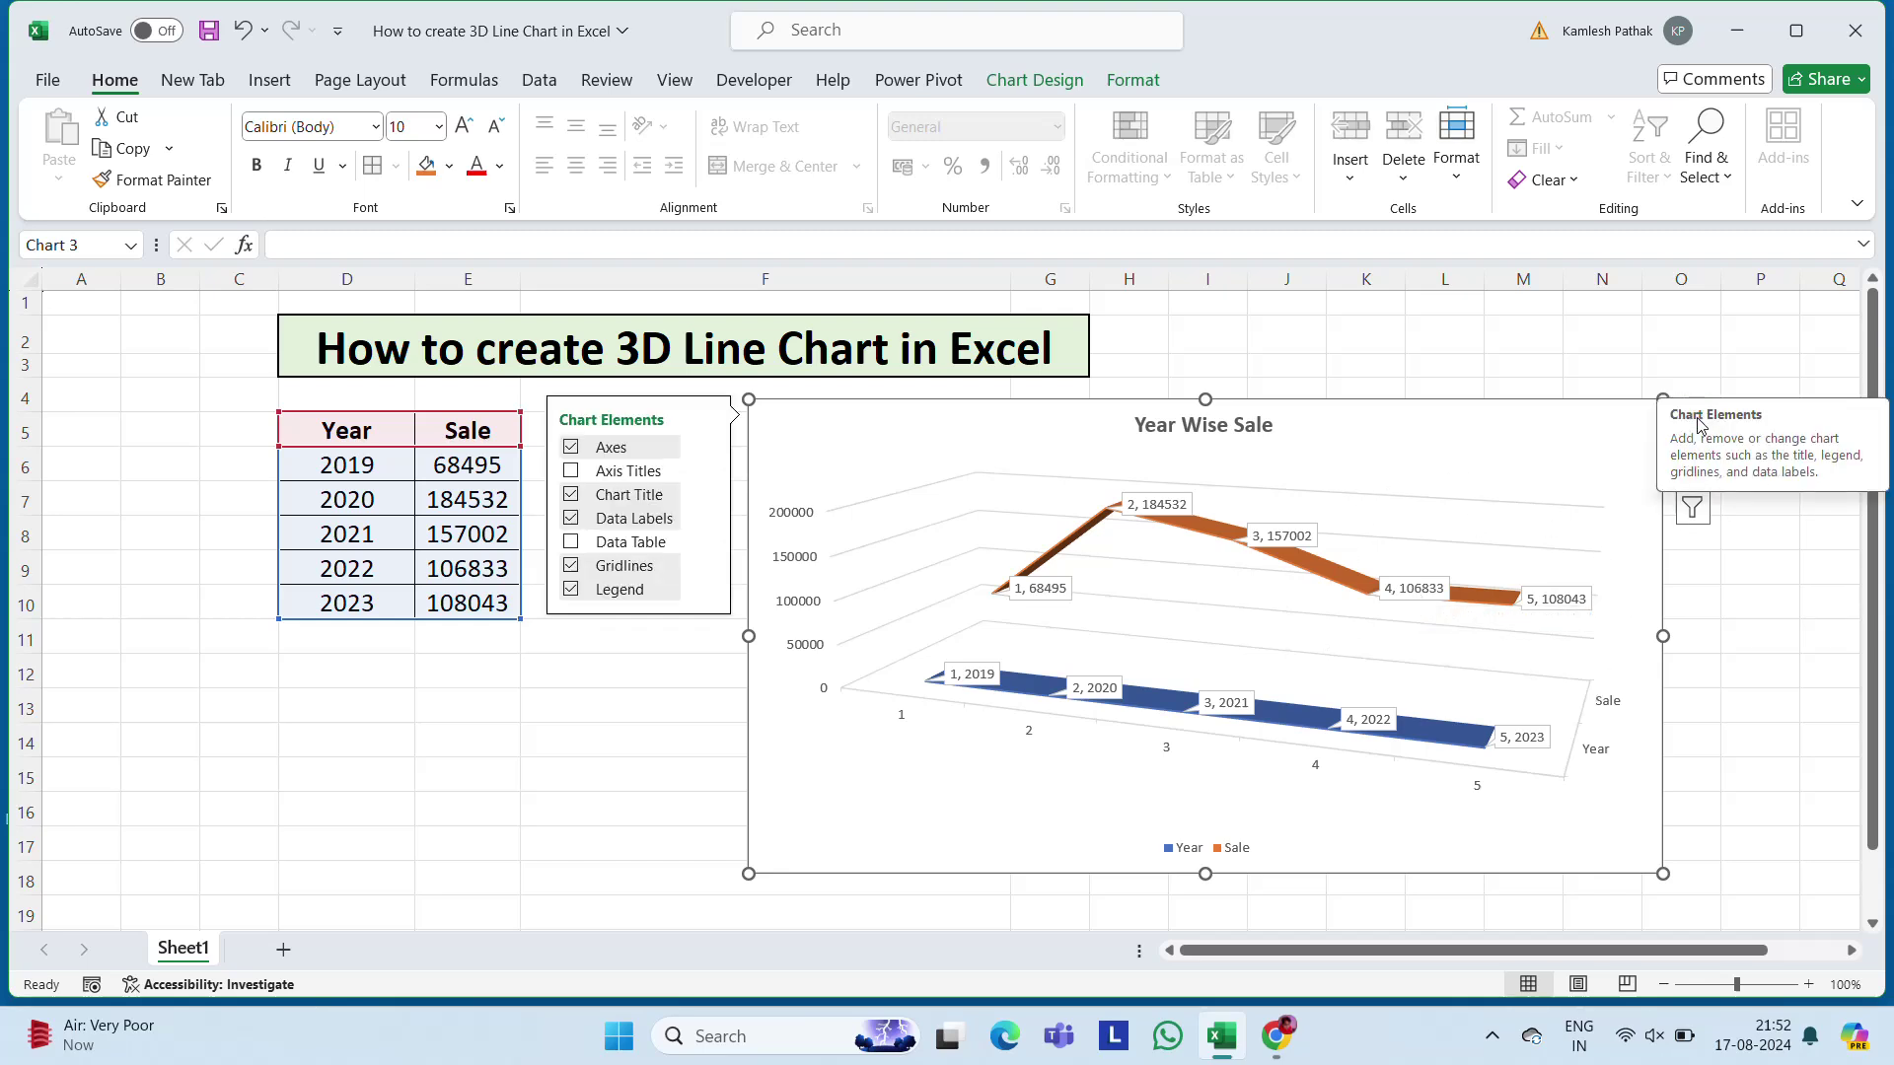
{"action": "left_click", "coordinate": [709, 519]}
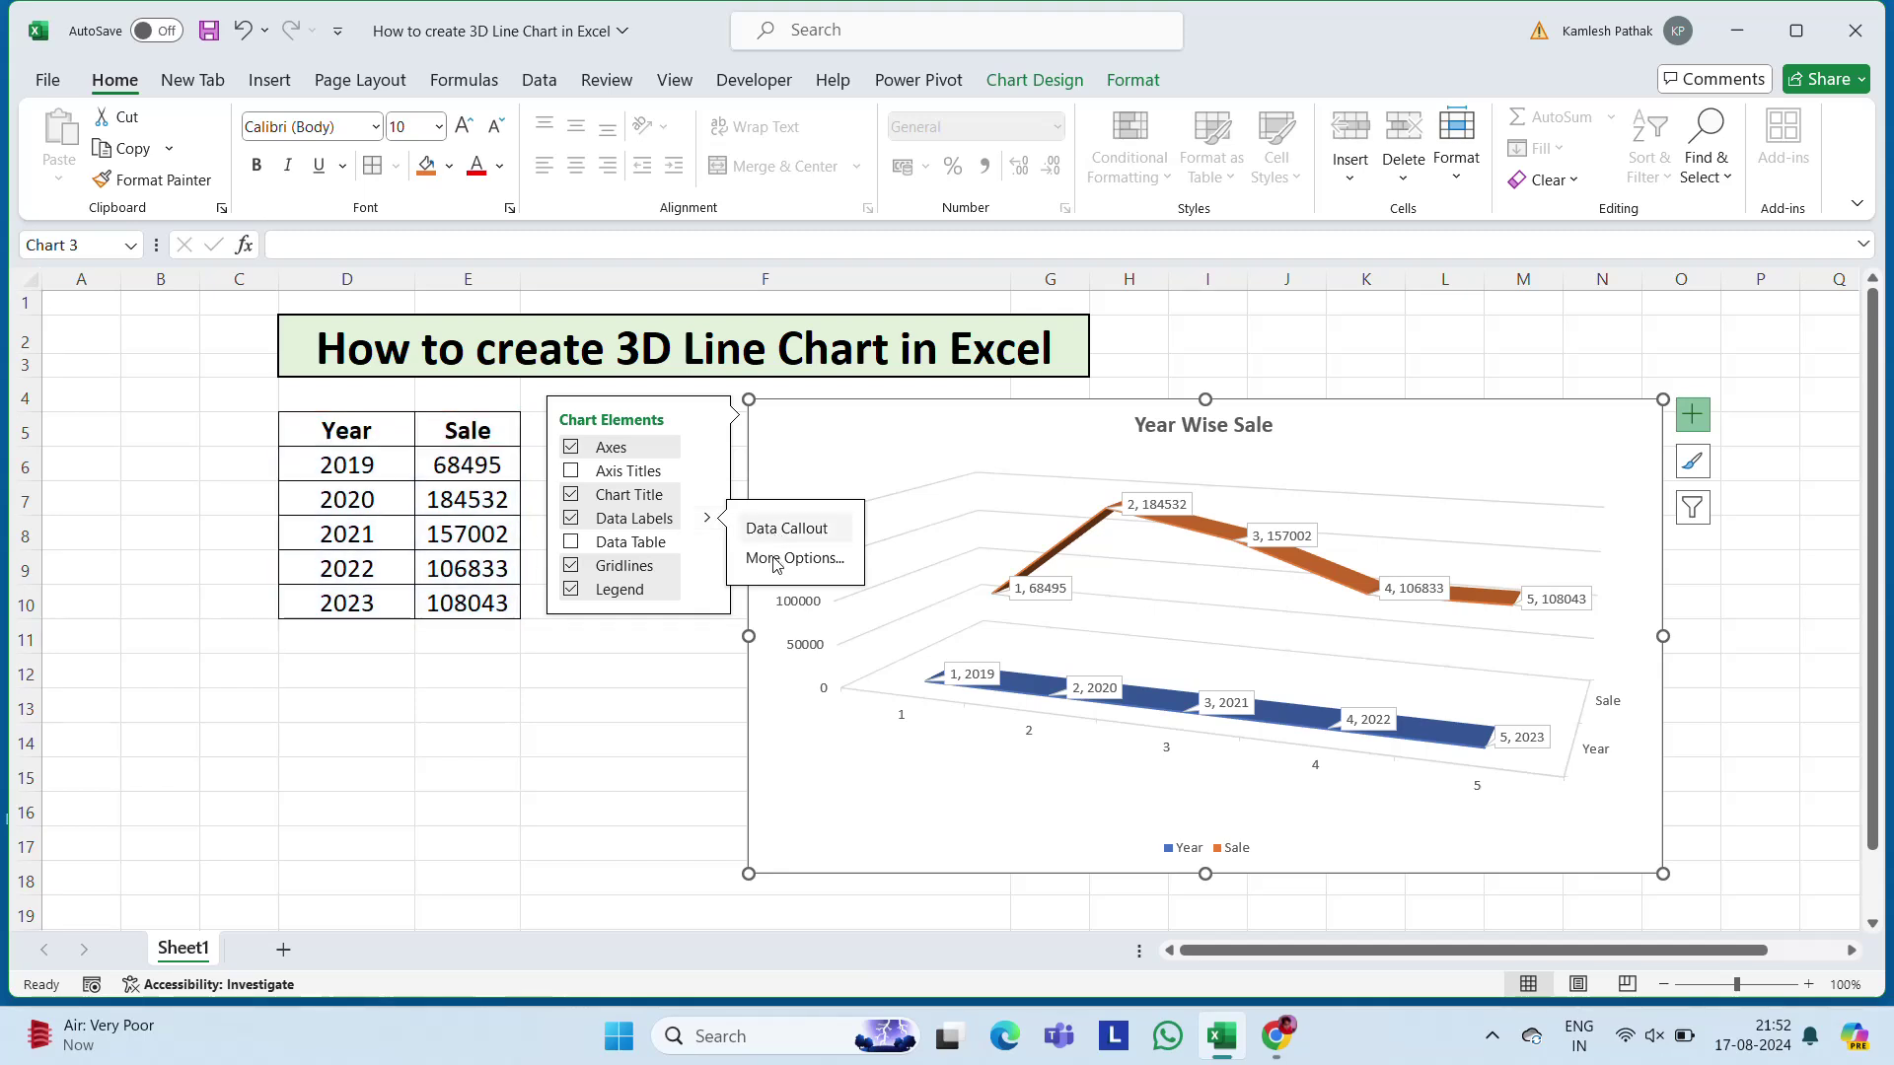
{"action": "left_click", "coordinate": [794, 559]}
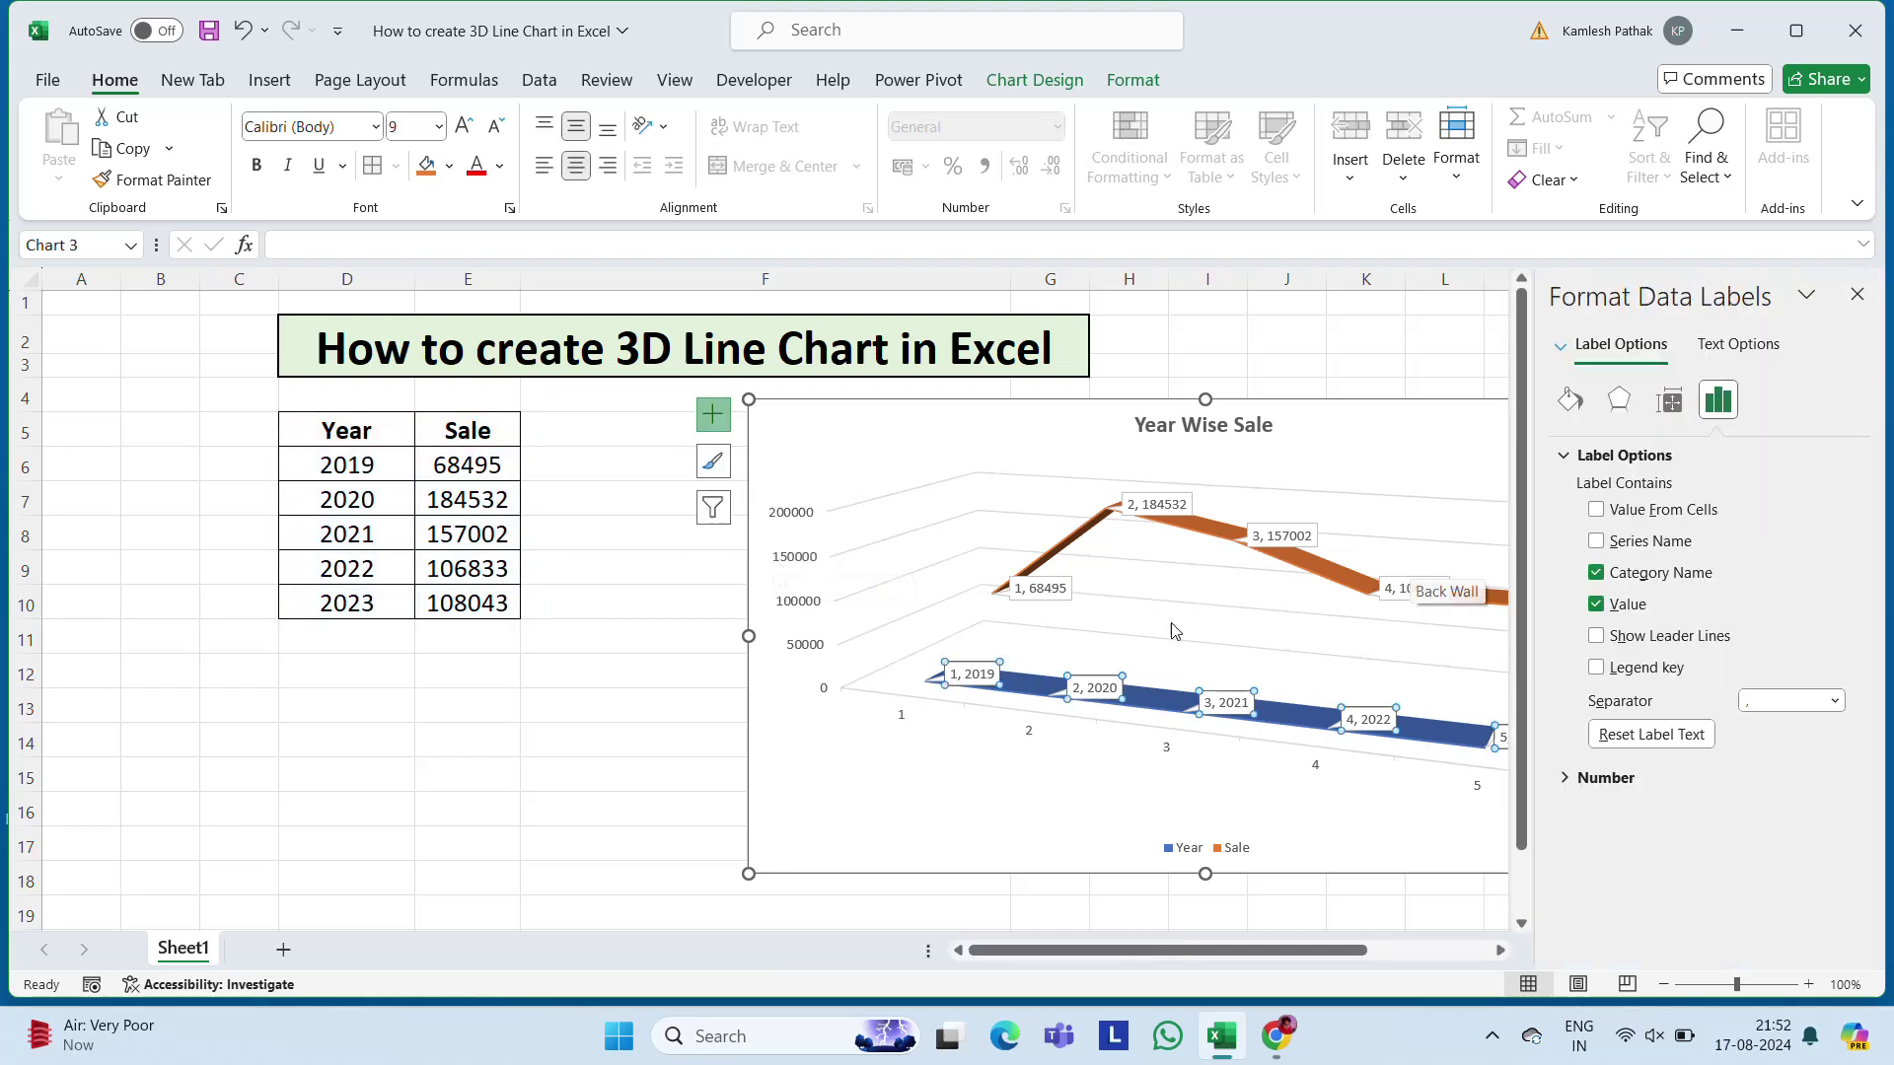
{"action": "left_click", "coordinate": [1596, 574]}
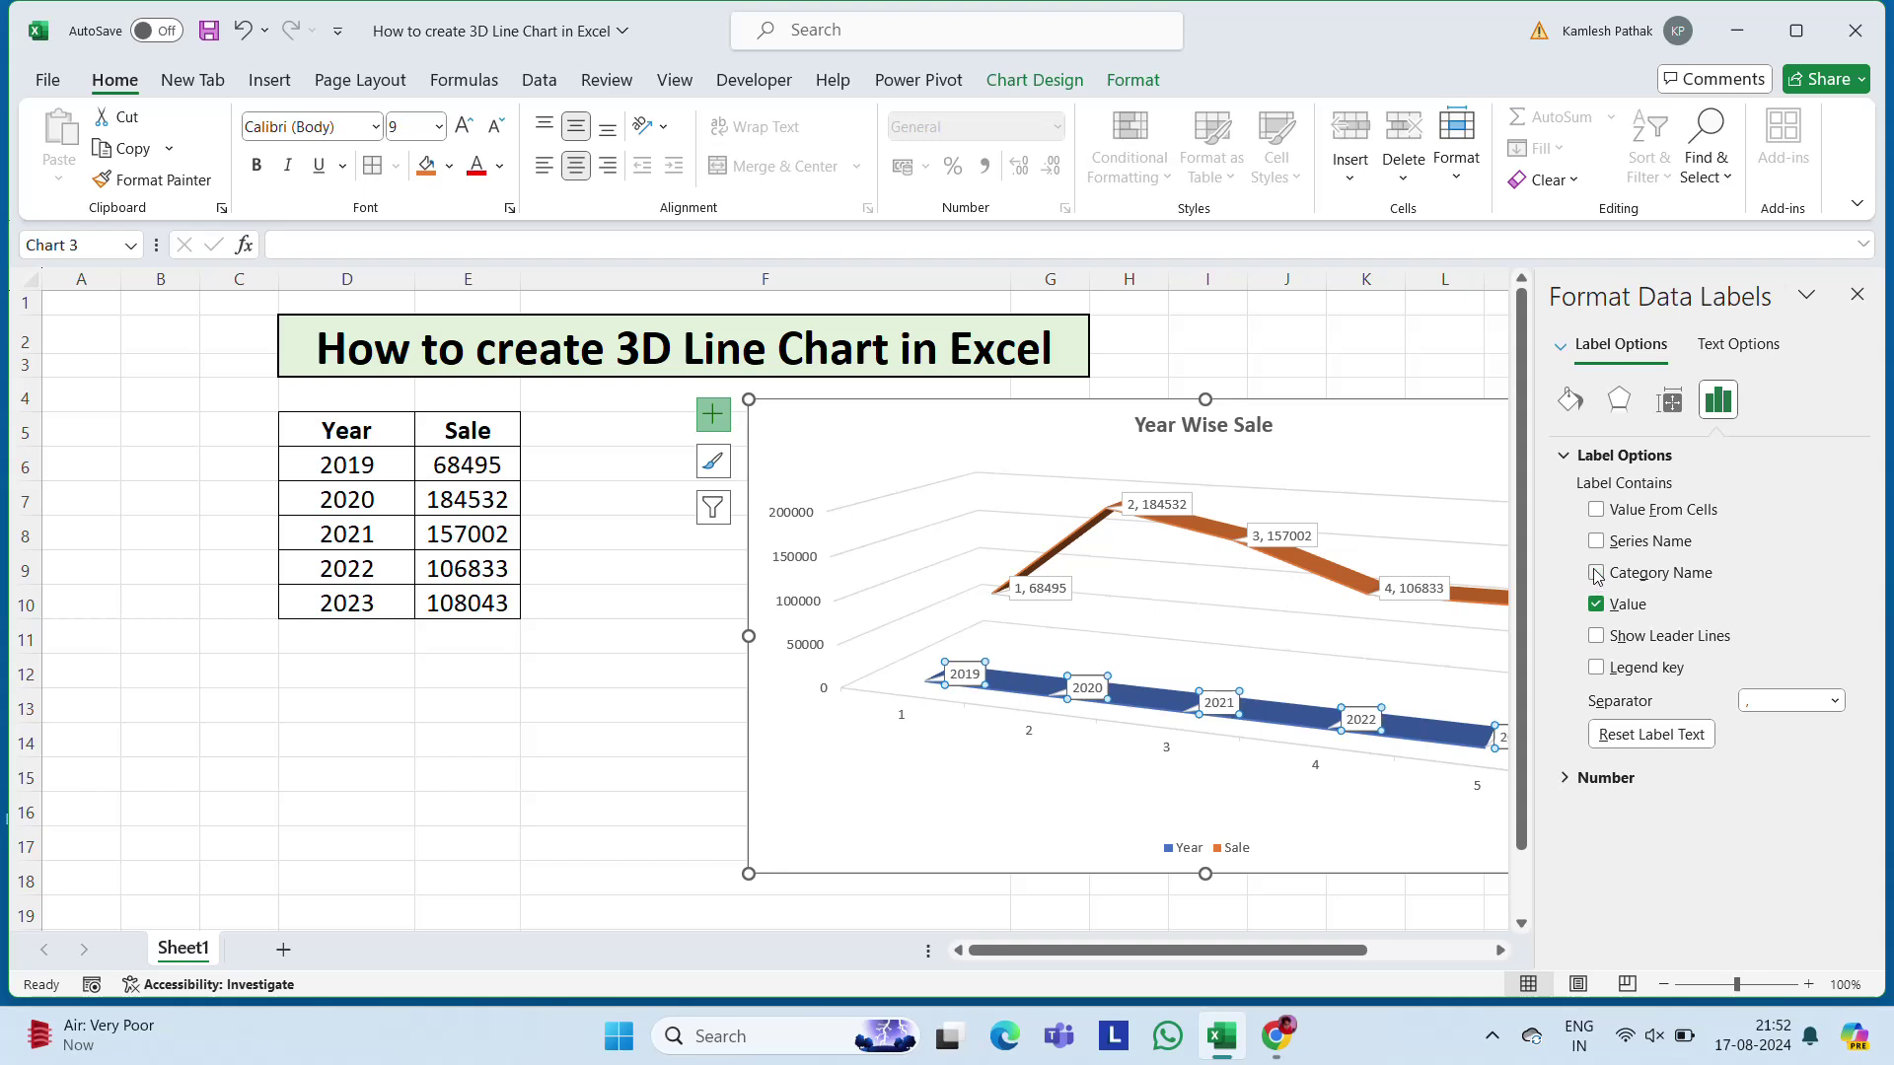
{"action": "left_click", "coordinate": [1595, 573]}
{"action": "left_click", "coordinate": [1596, 605]}
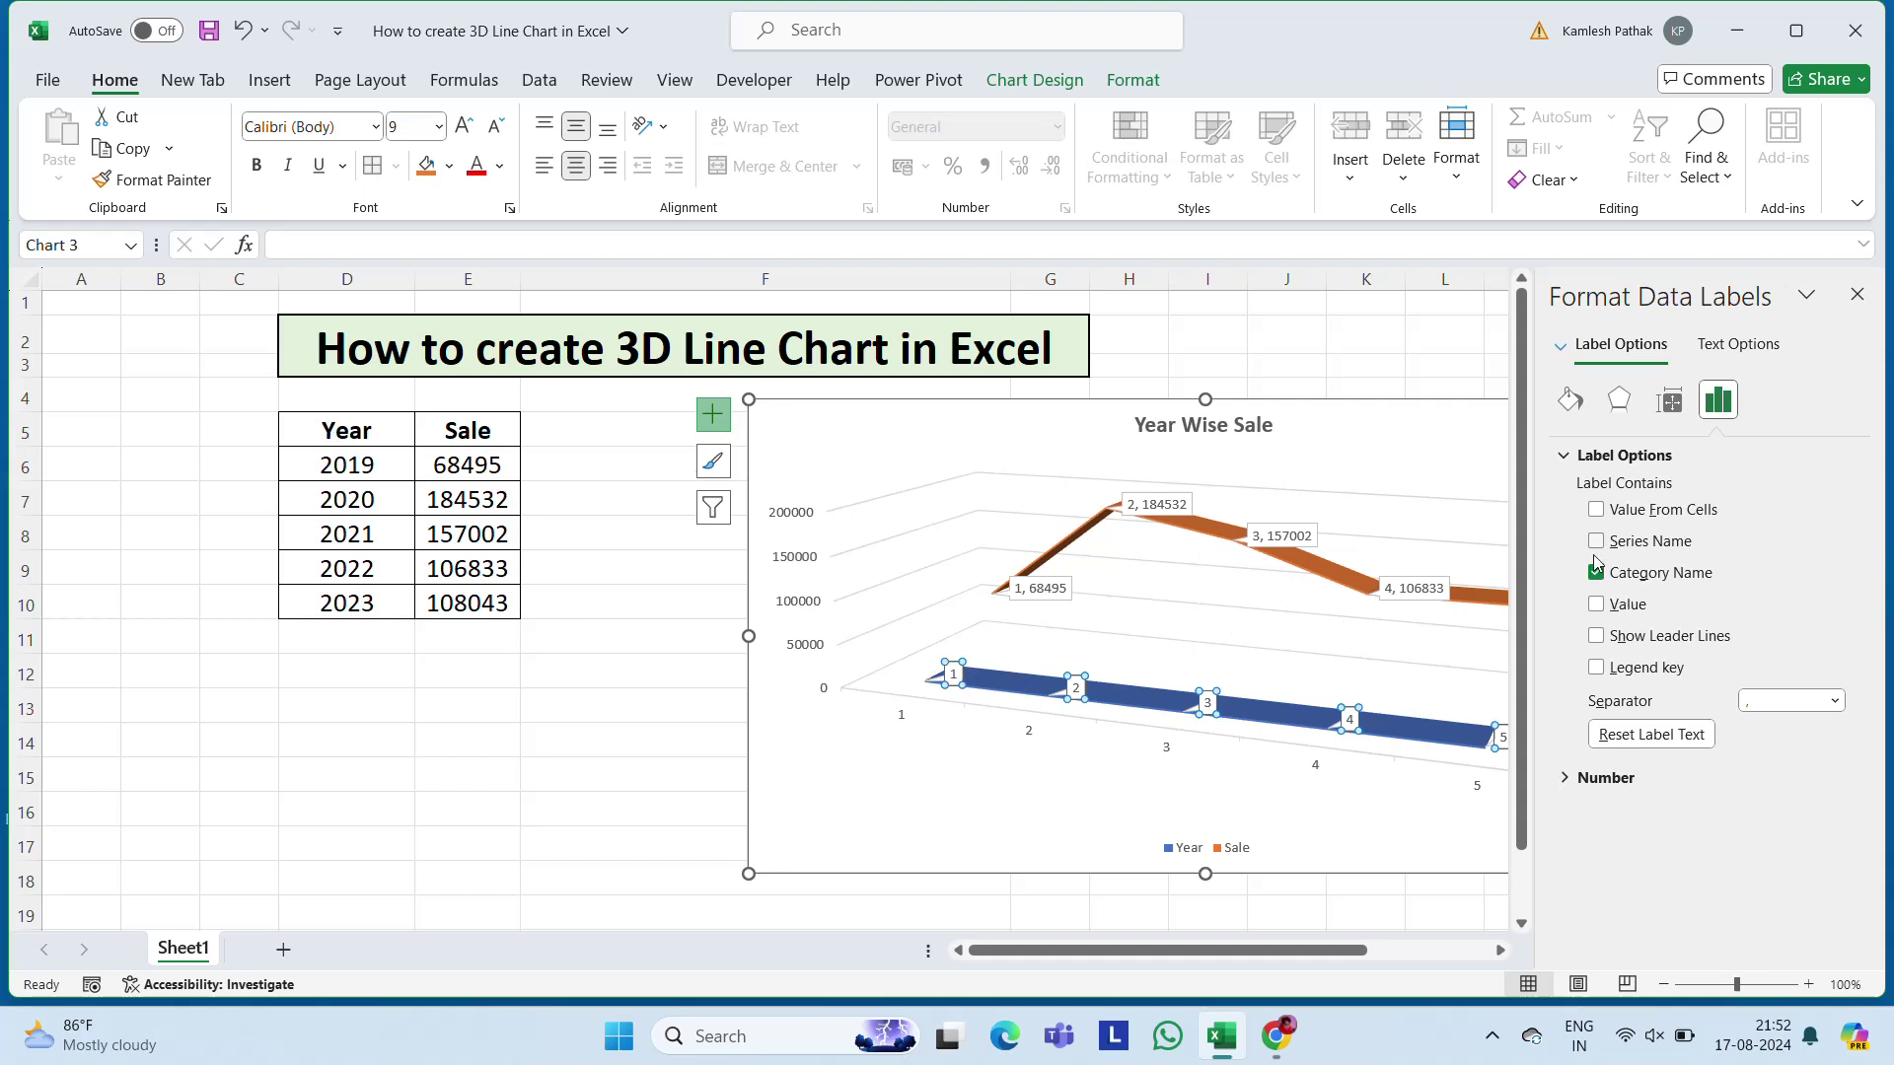
{"action": "left_click", "coordinate": [1596, 512]}
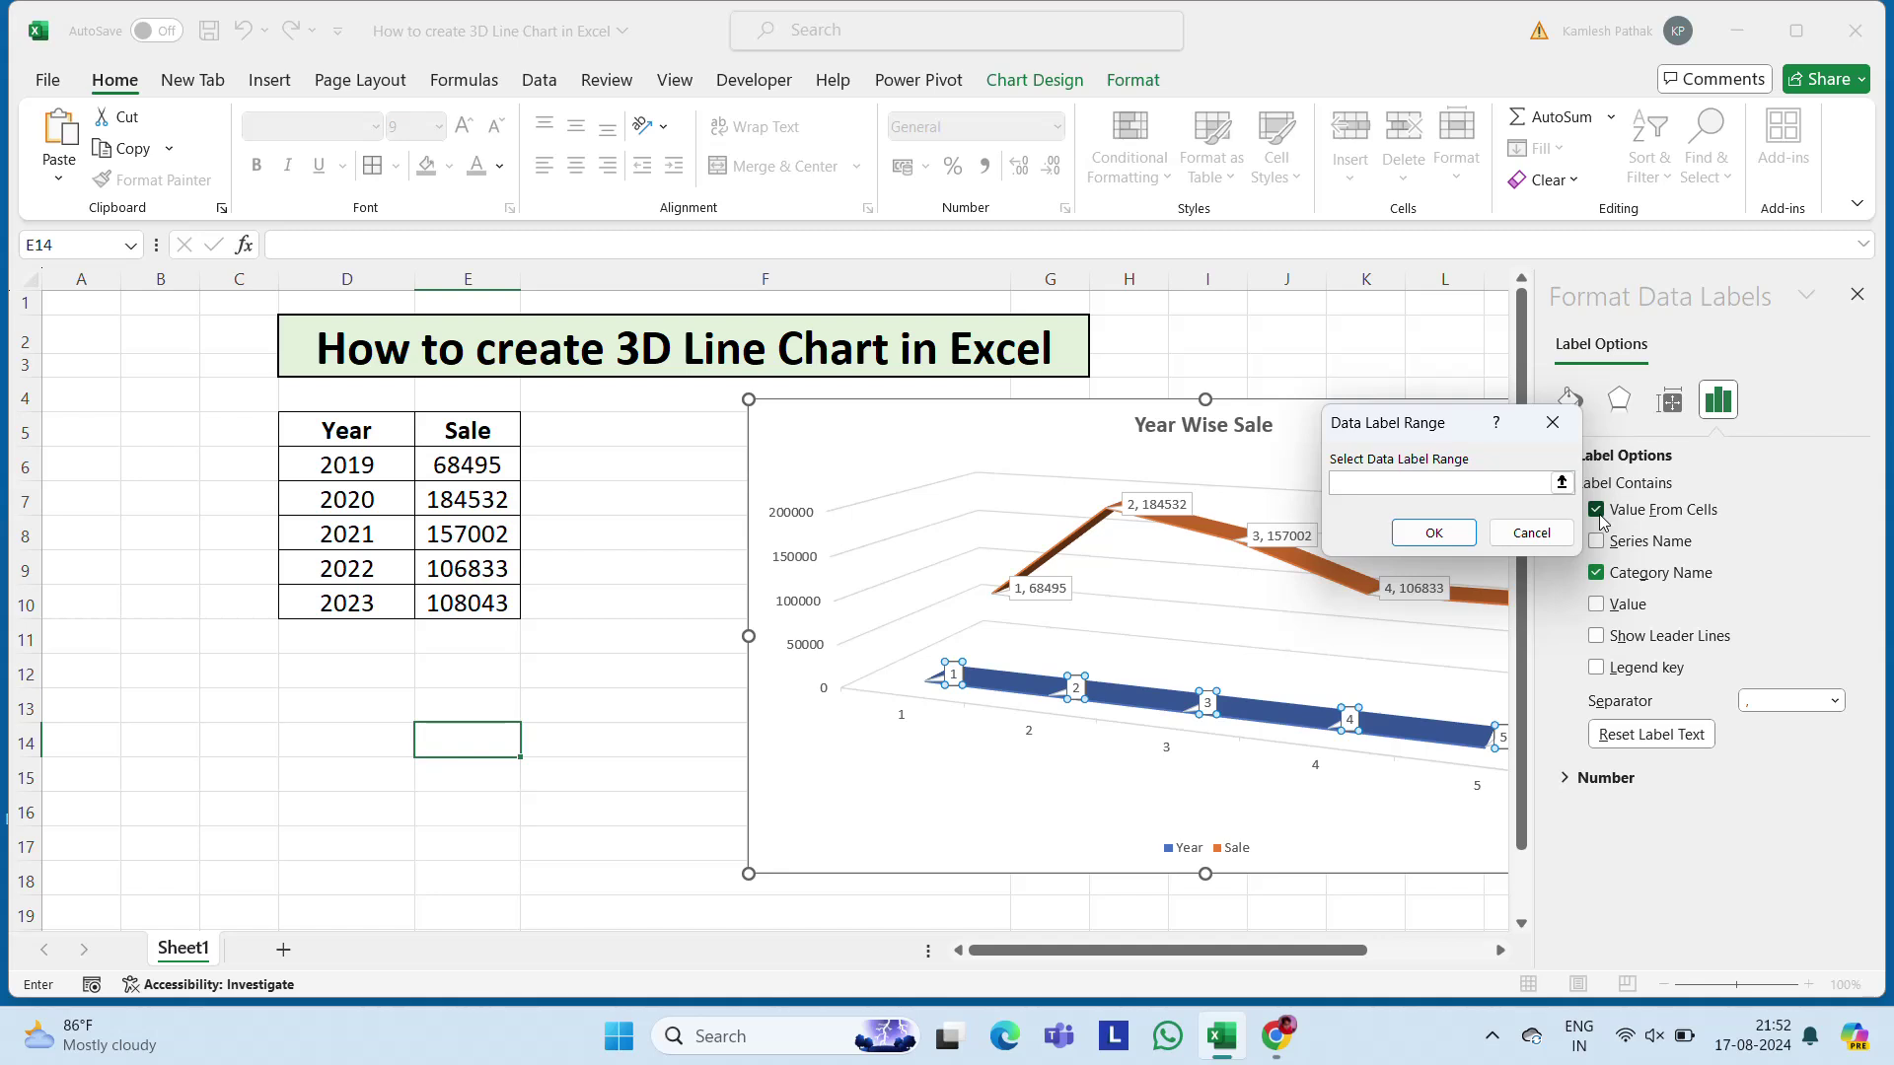
{"action": "left_click", "coordinate": [1553, 424]}
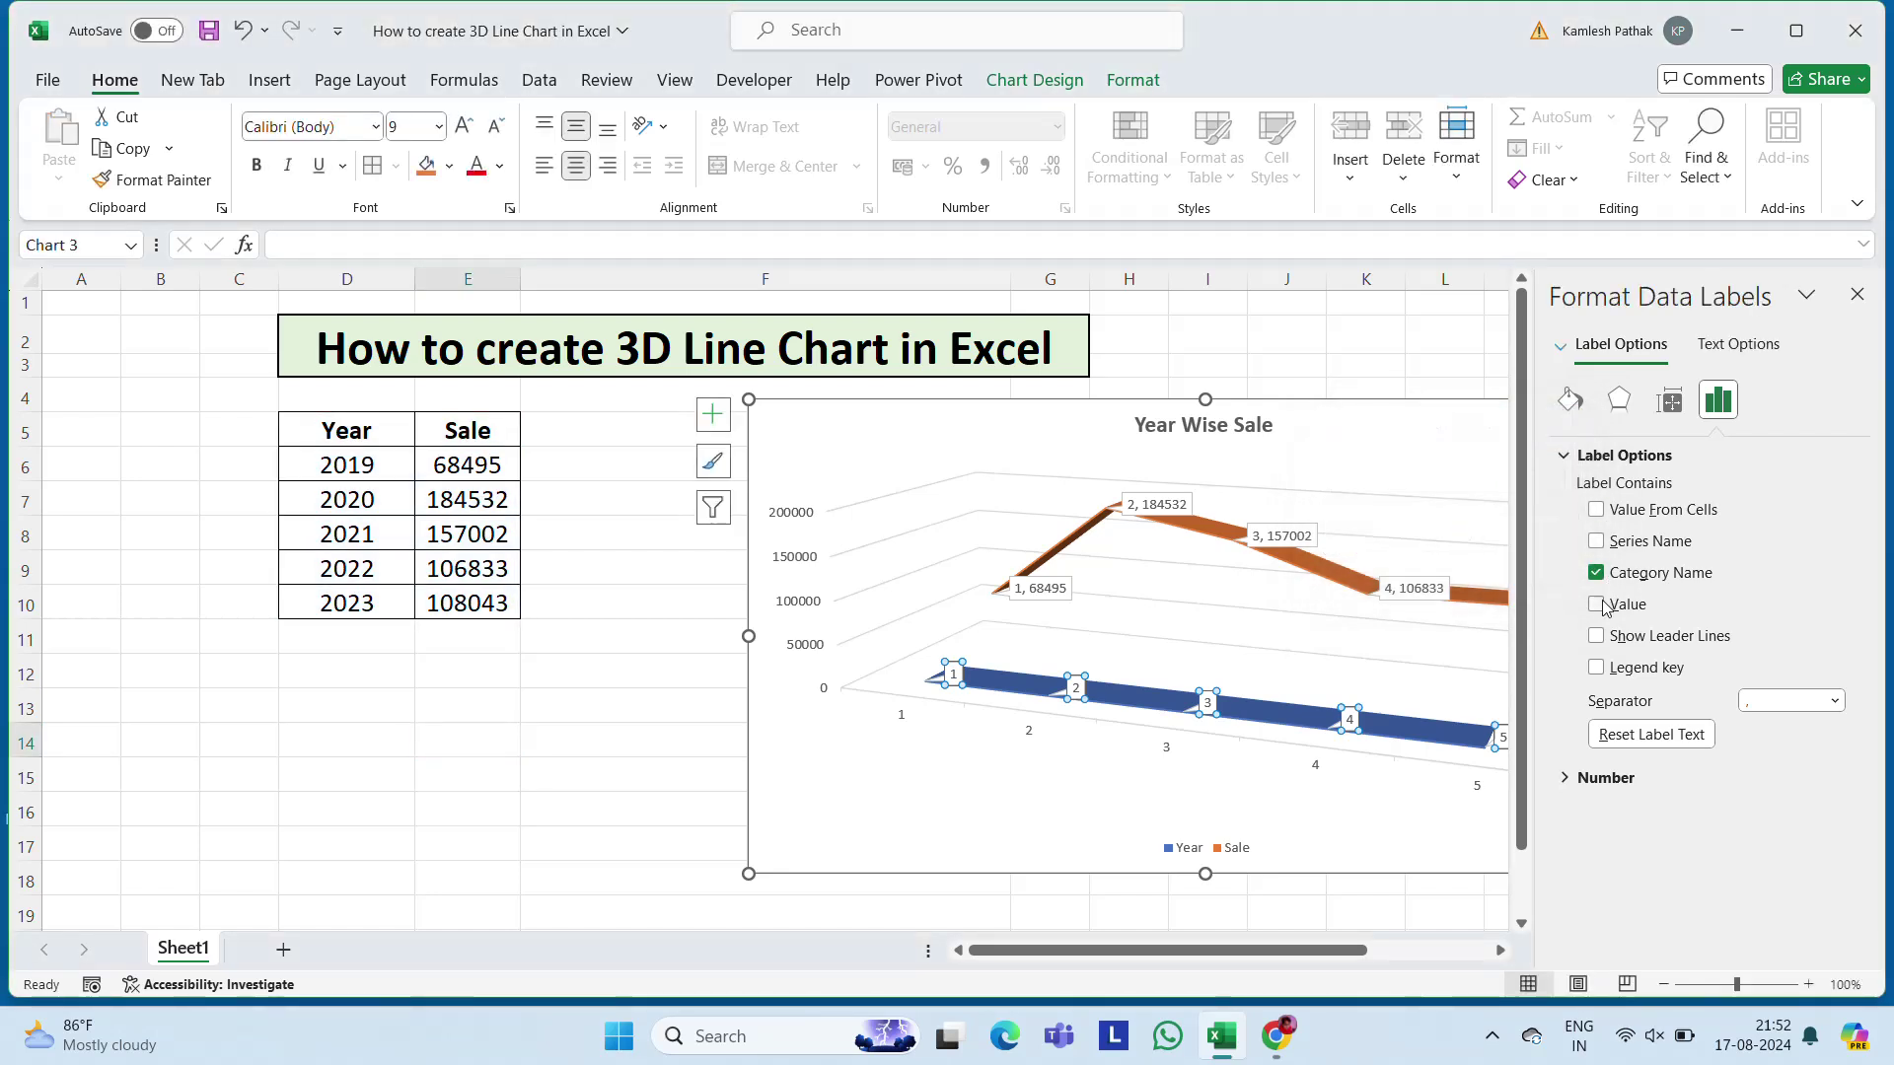
{"action": "left_click", "coordinate": [1596, 574]}
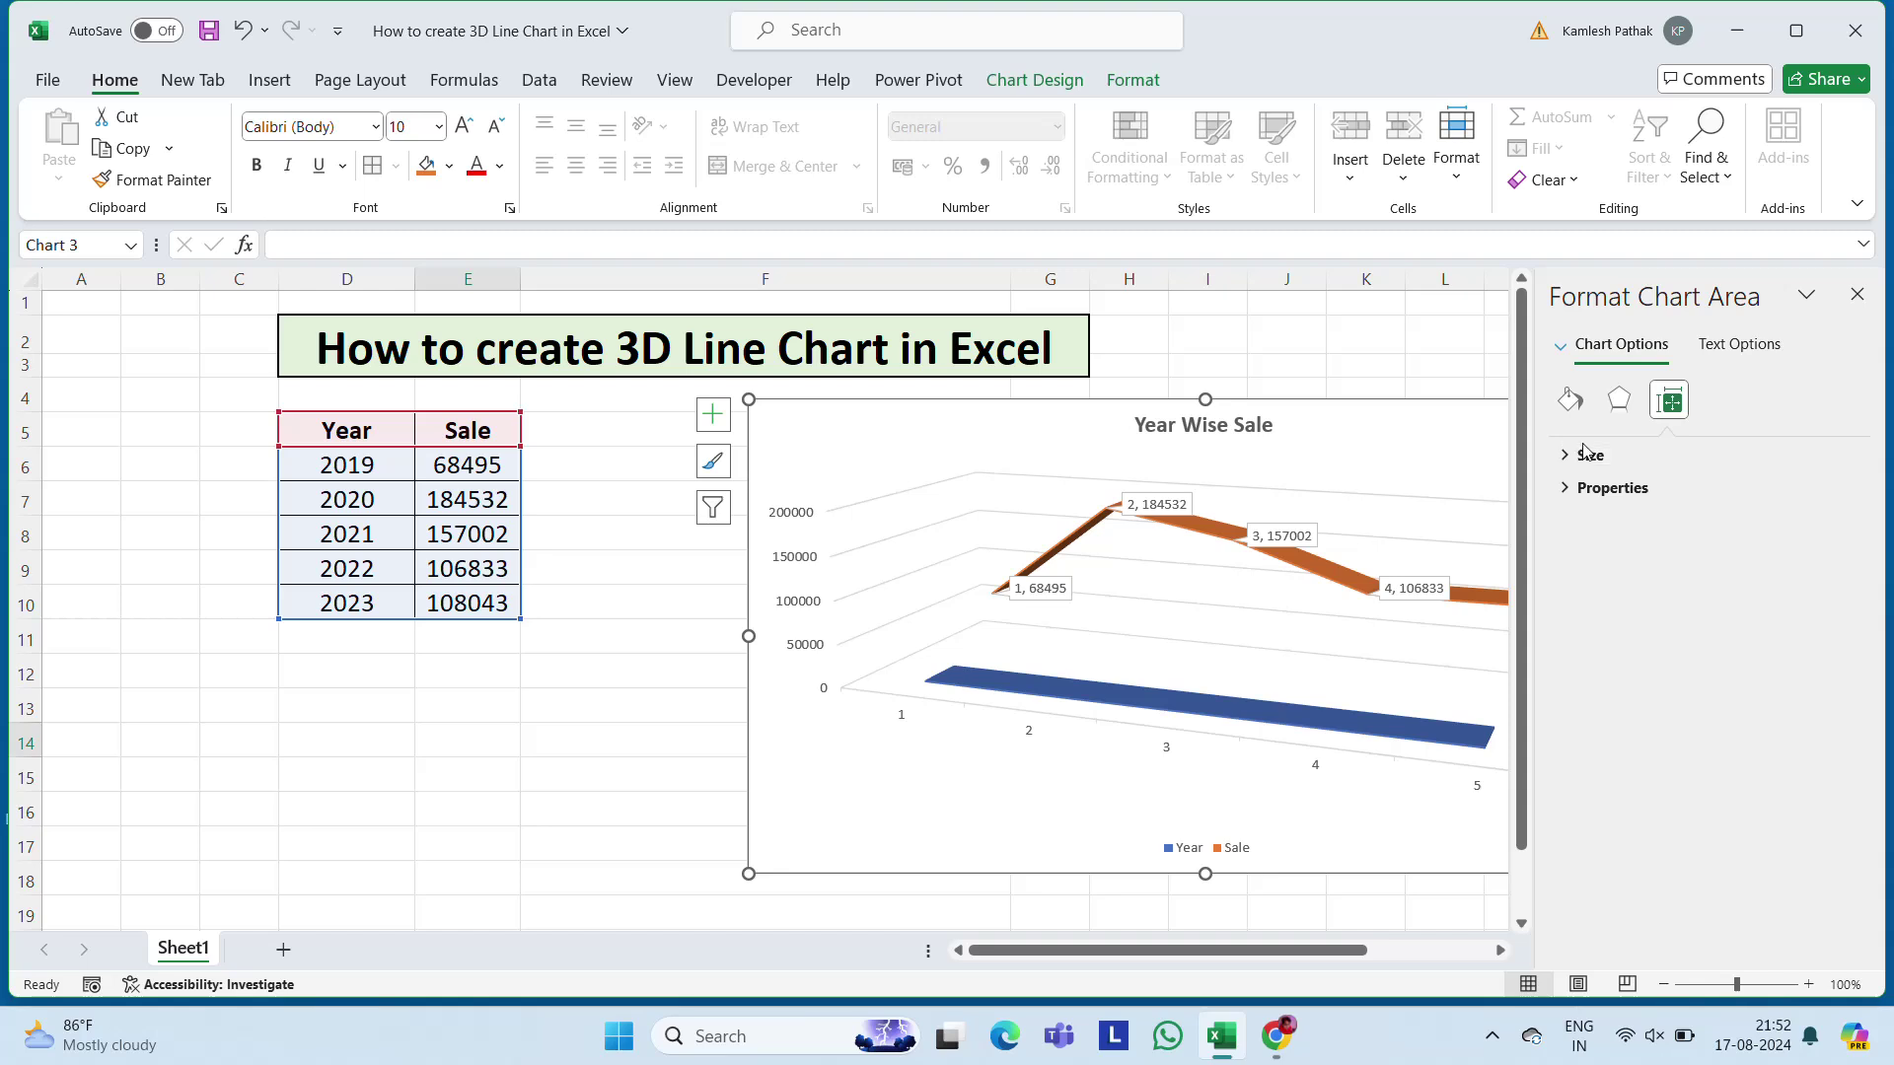
{"action": "key", "text": "ctrl+z"}
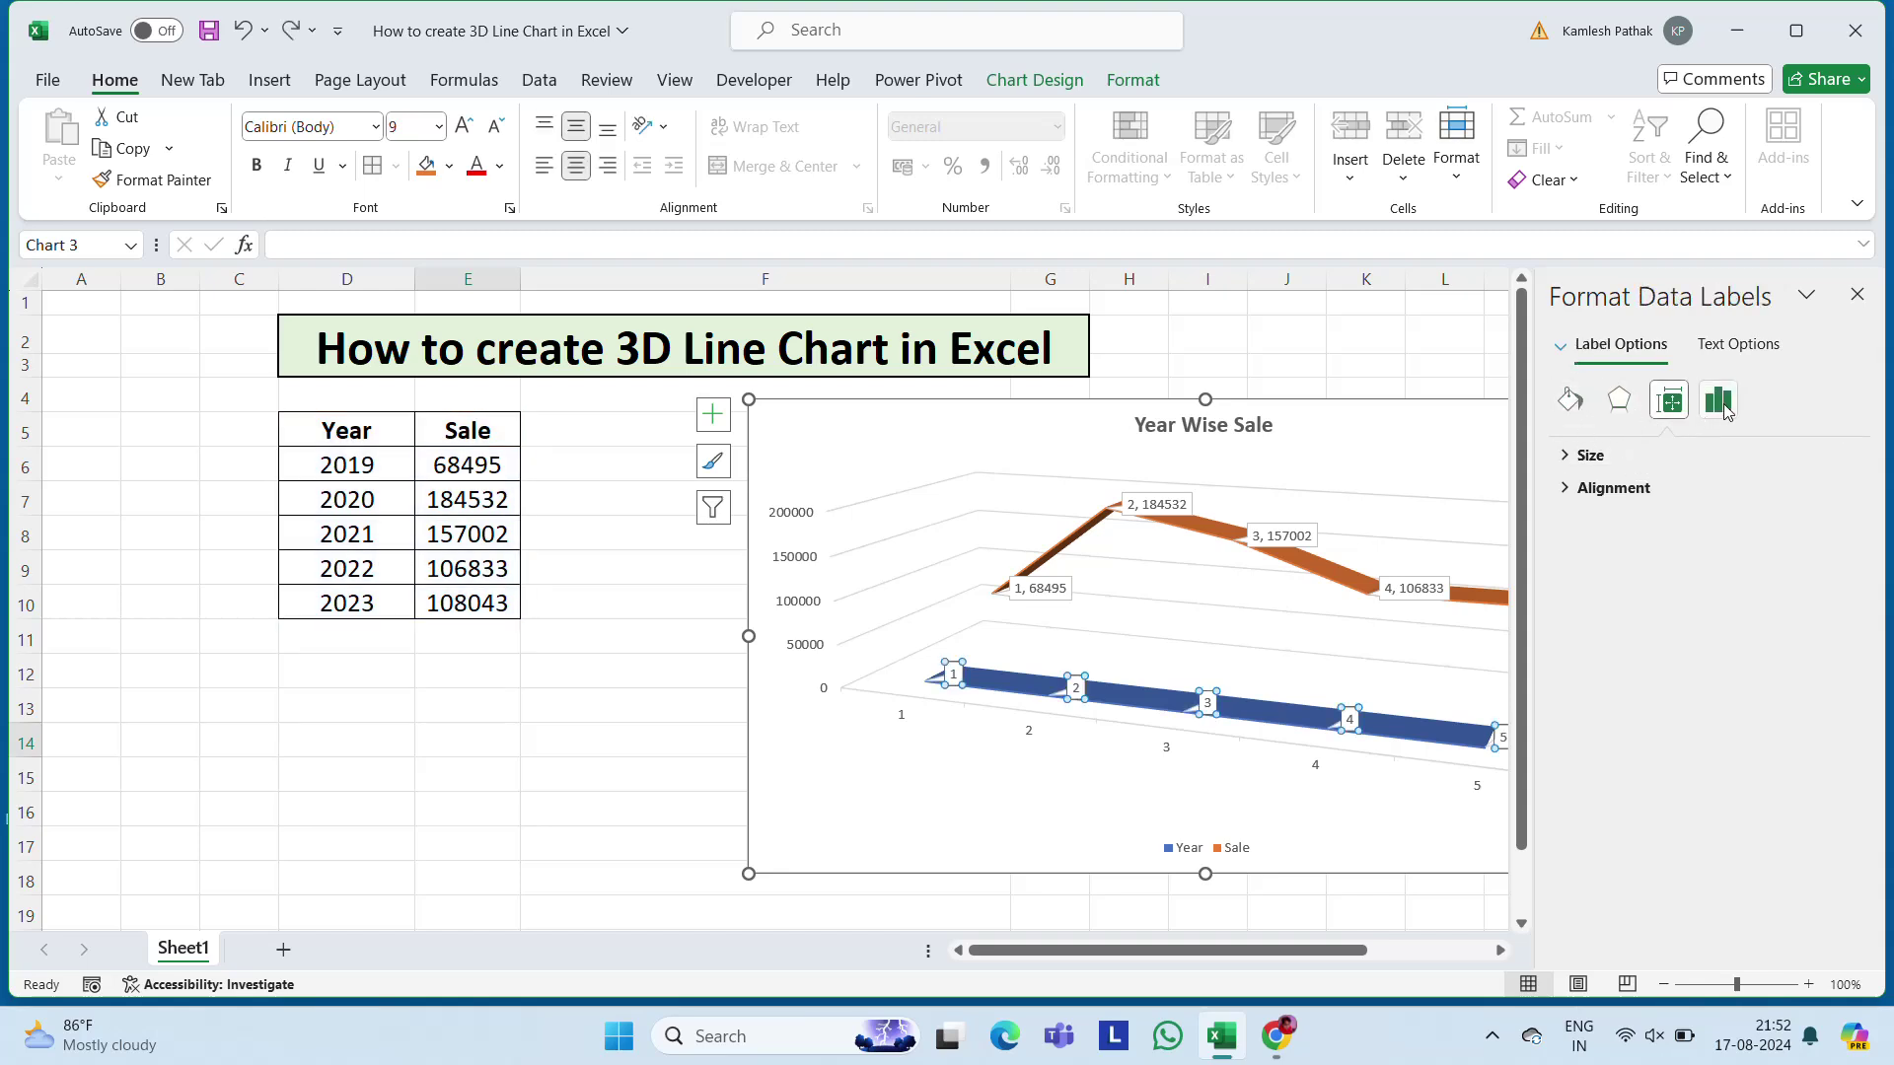
Try other Year label contents (series name, values, cell values, legend key), keeping only category numbers 1–5.
{"action": "left_click", "coordinate": [1718, 400]}
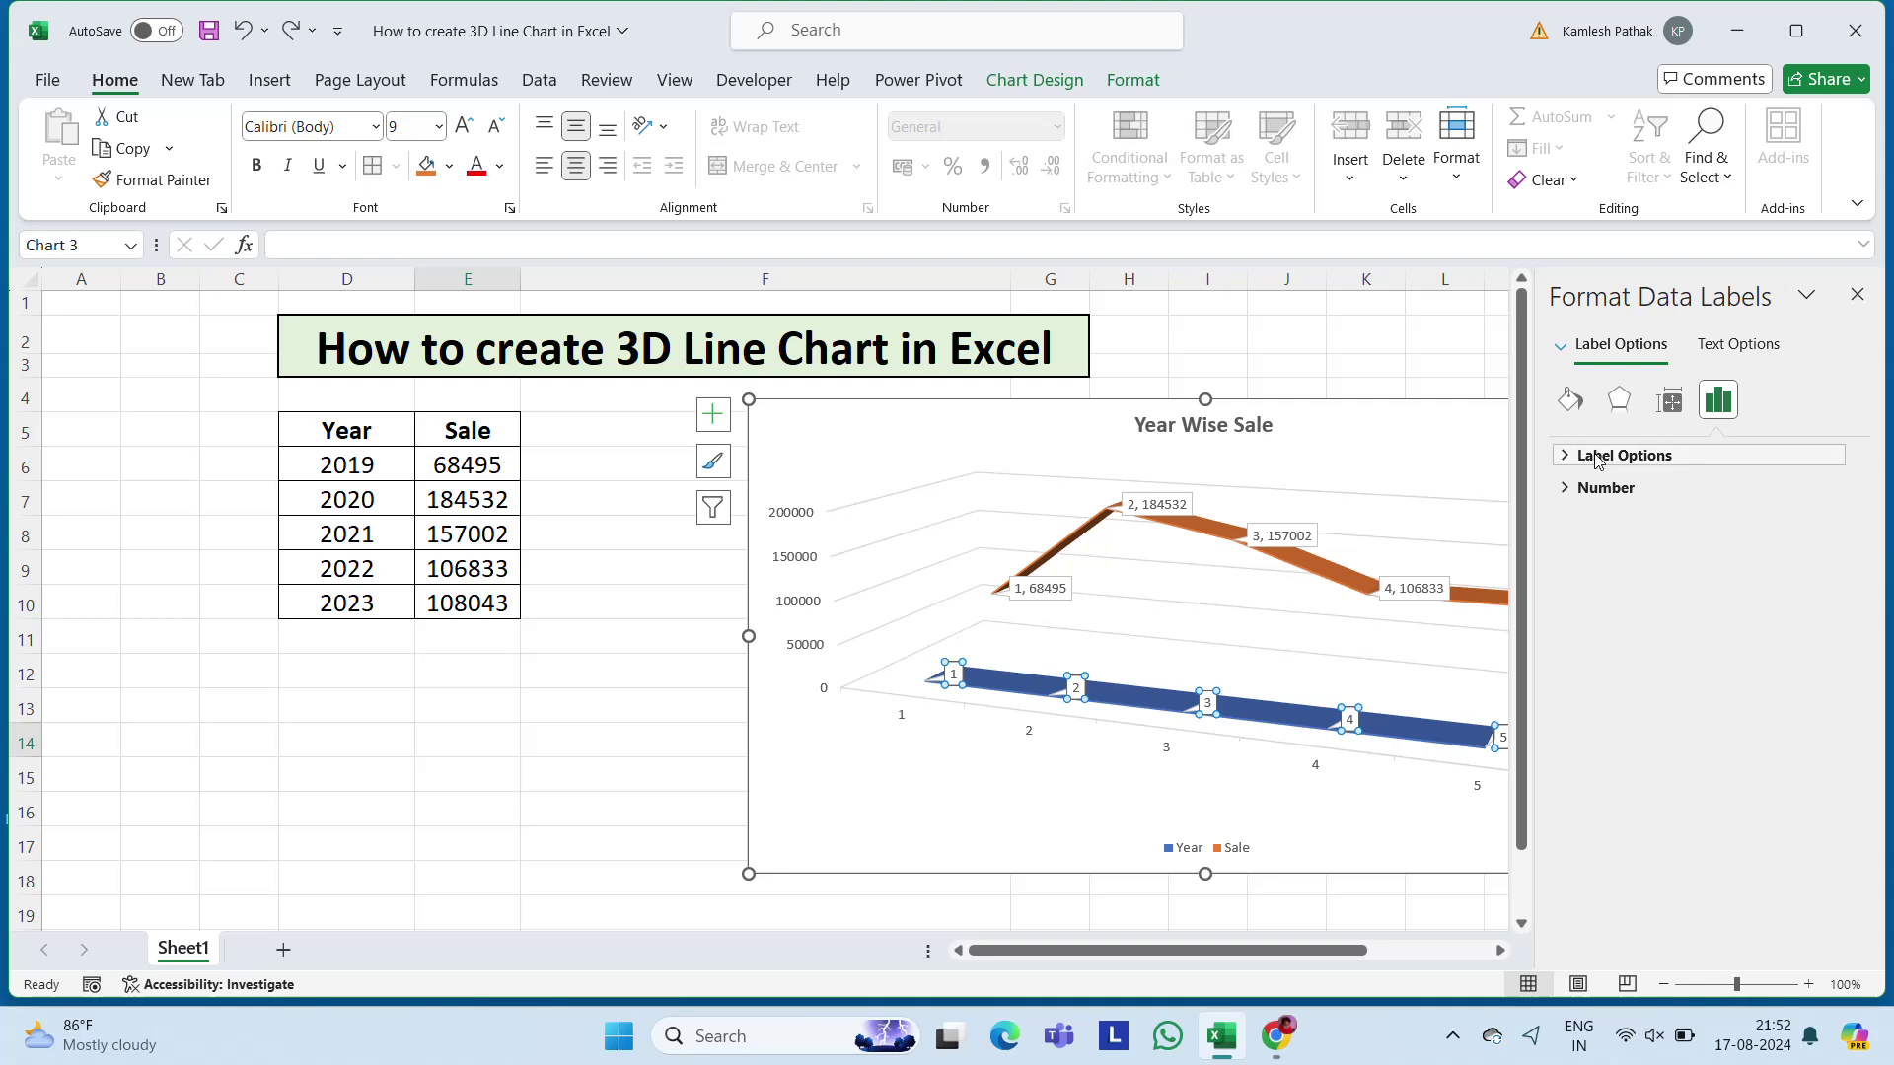
{"action": "left_click", "coordinate": [1600, 457]}
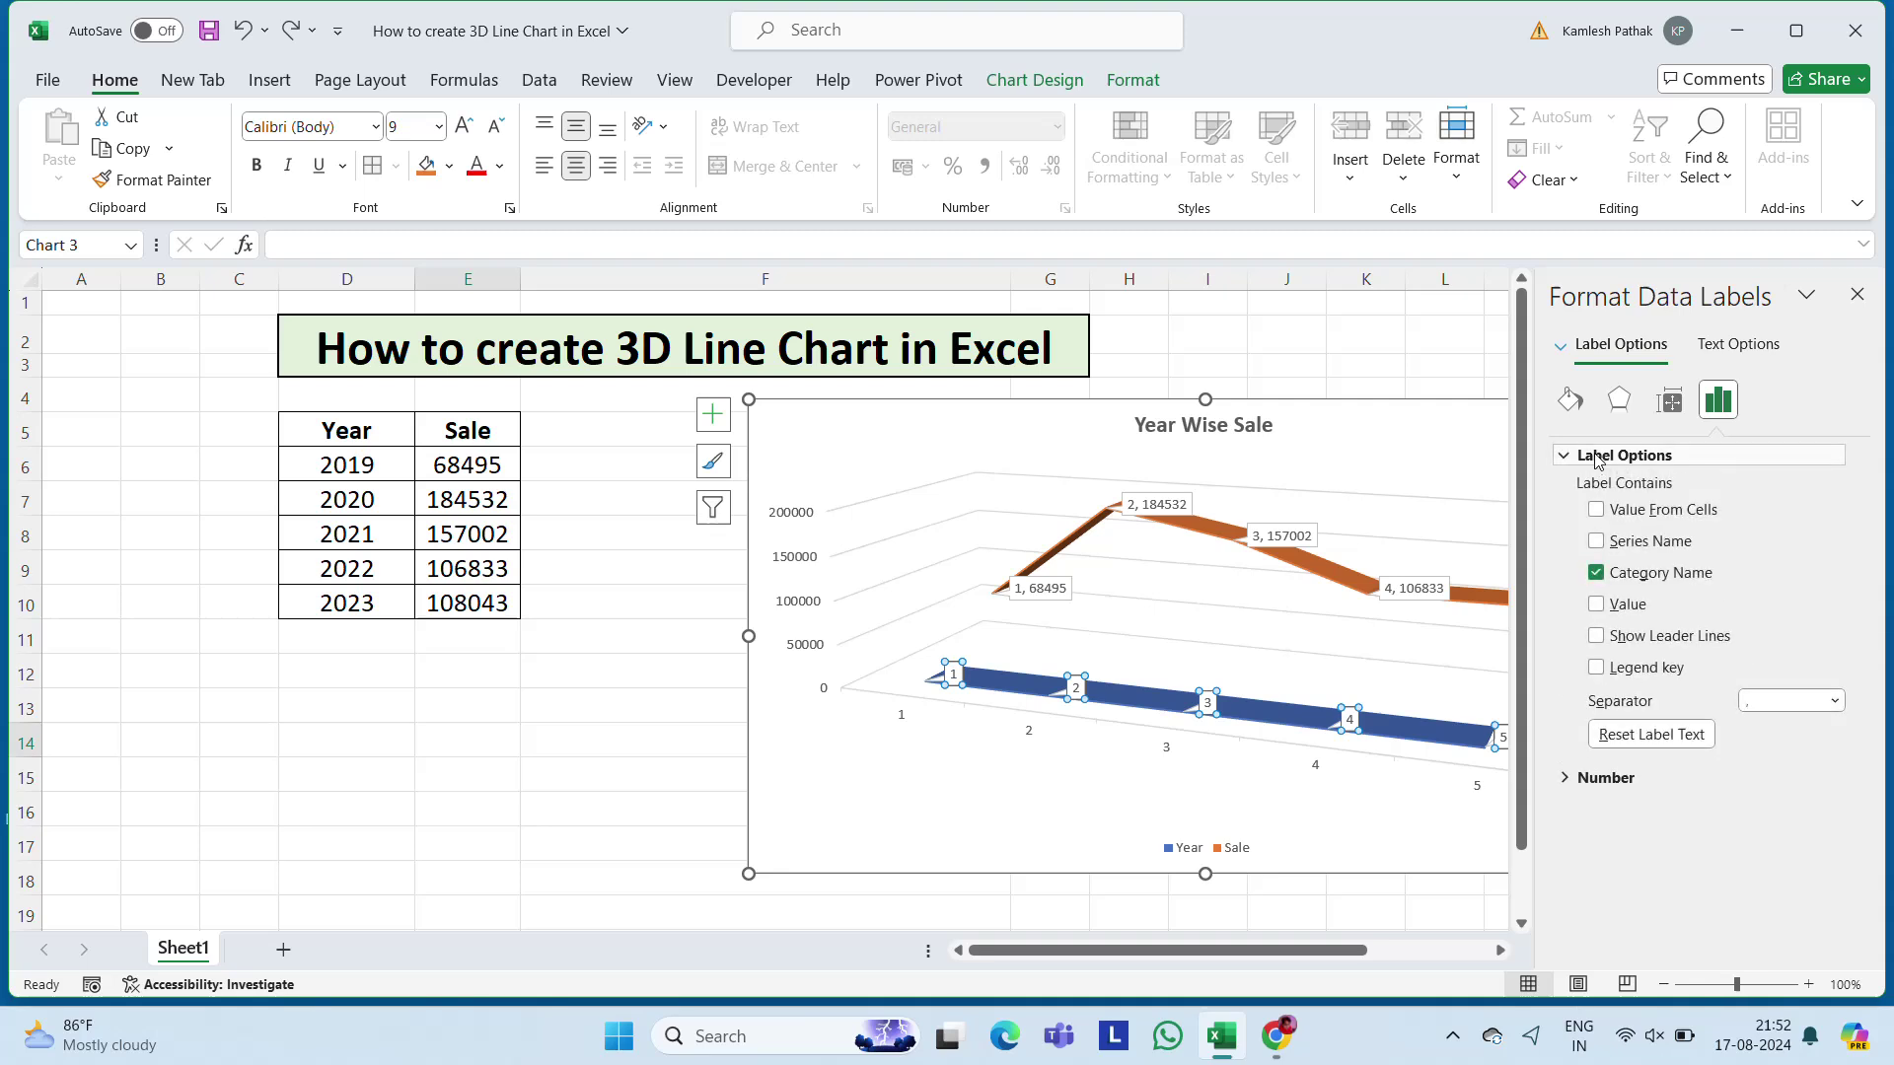
{"action": "left_click", "coordinate": [1597, 541]}
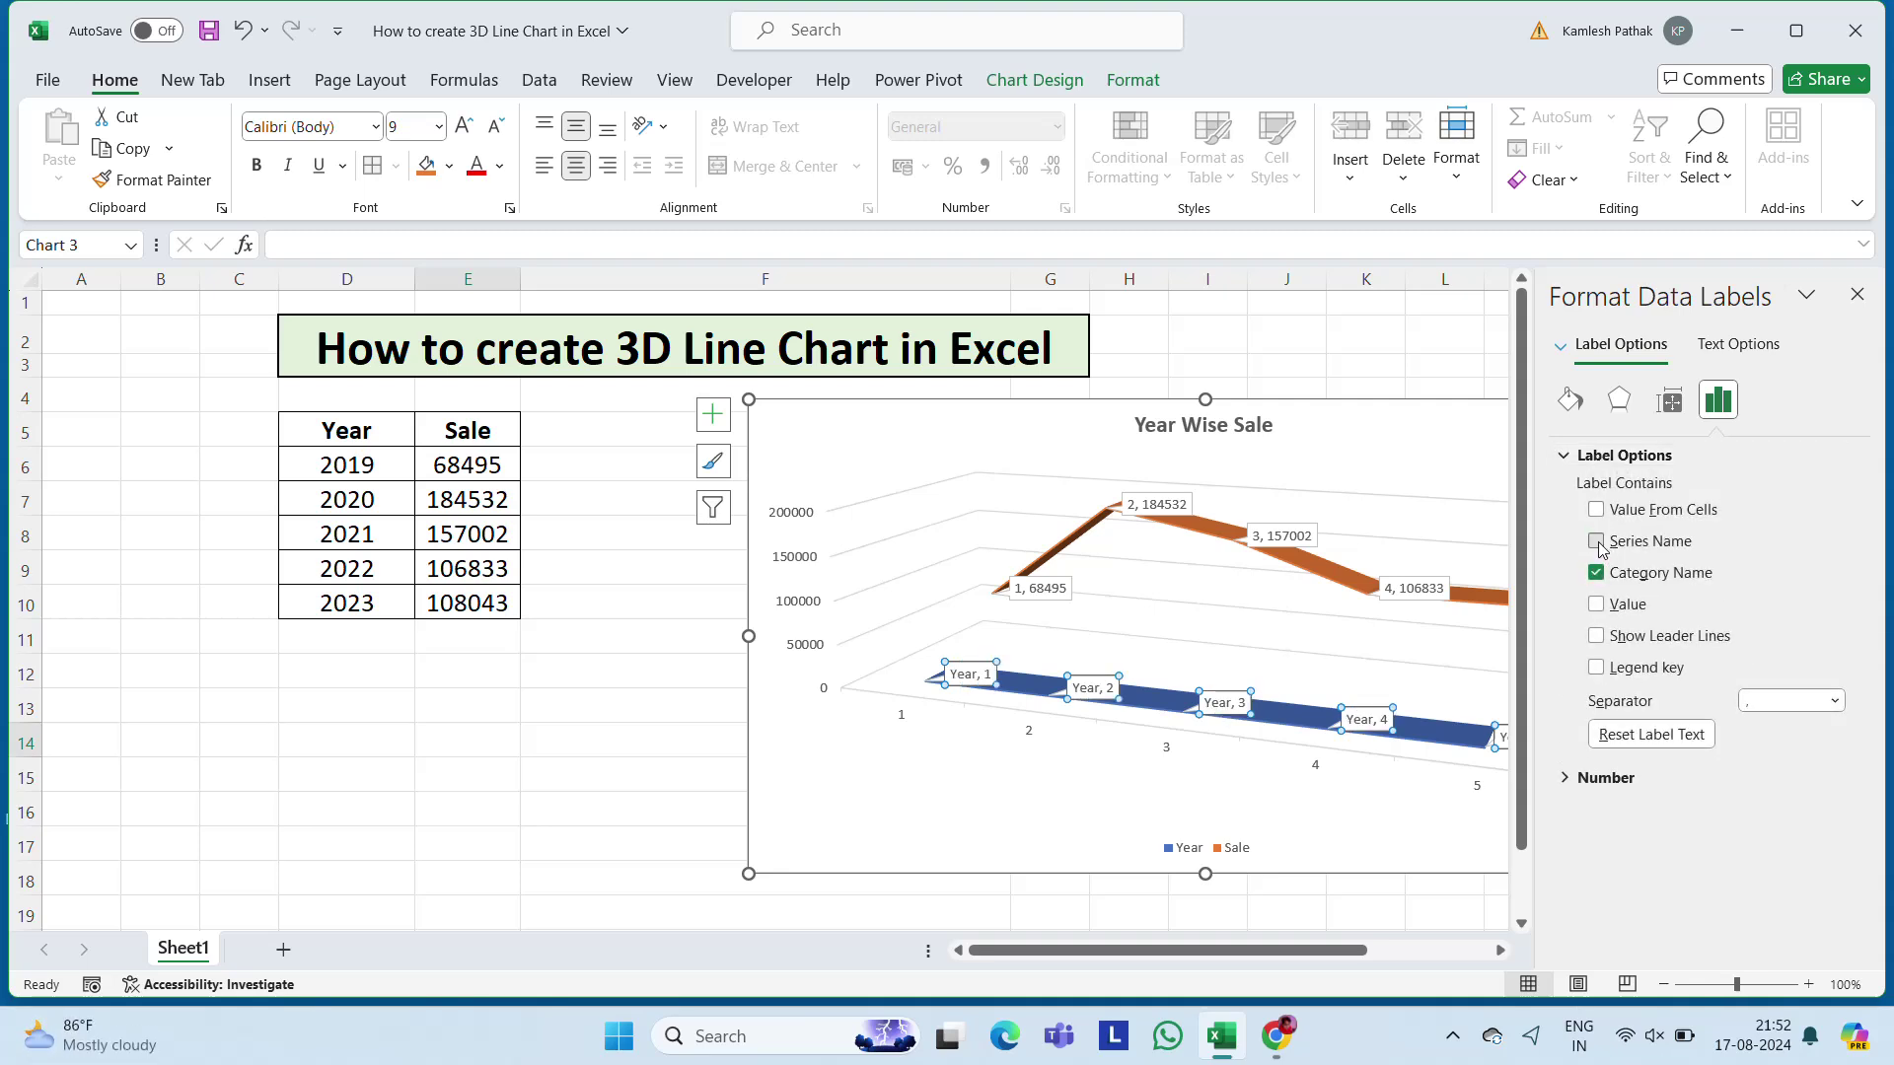
{"action": "left_click", "coordinate": [1597, 604]}
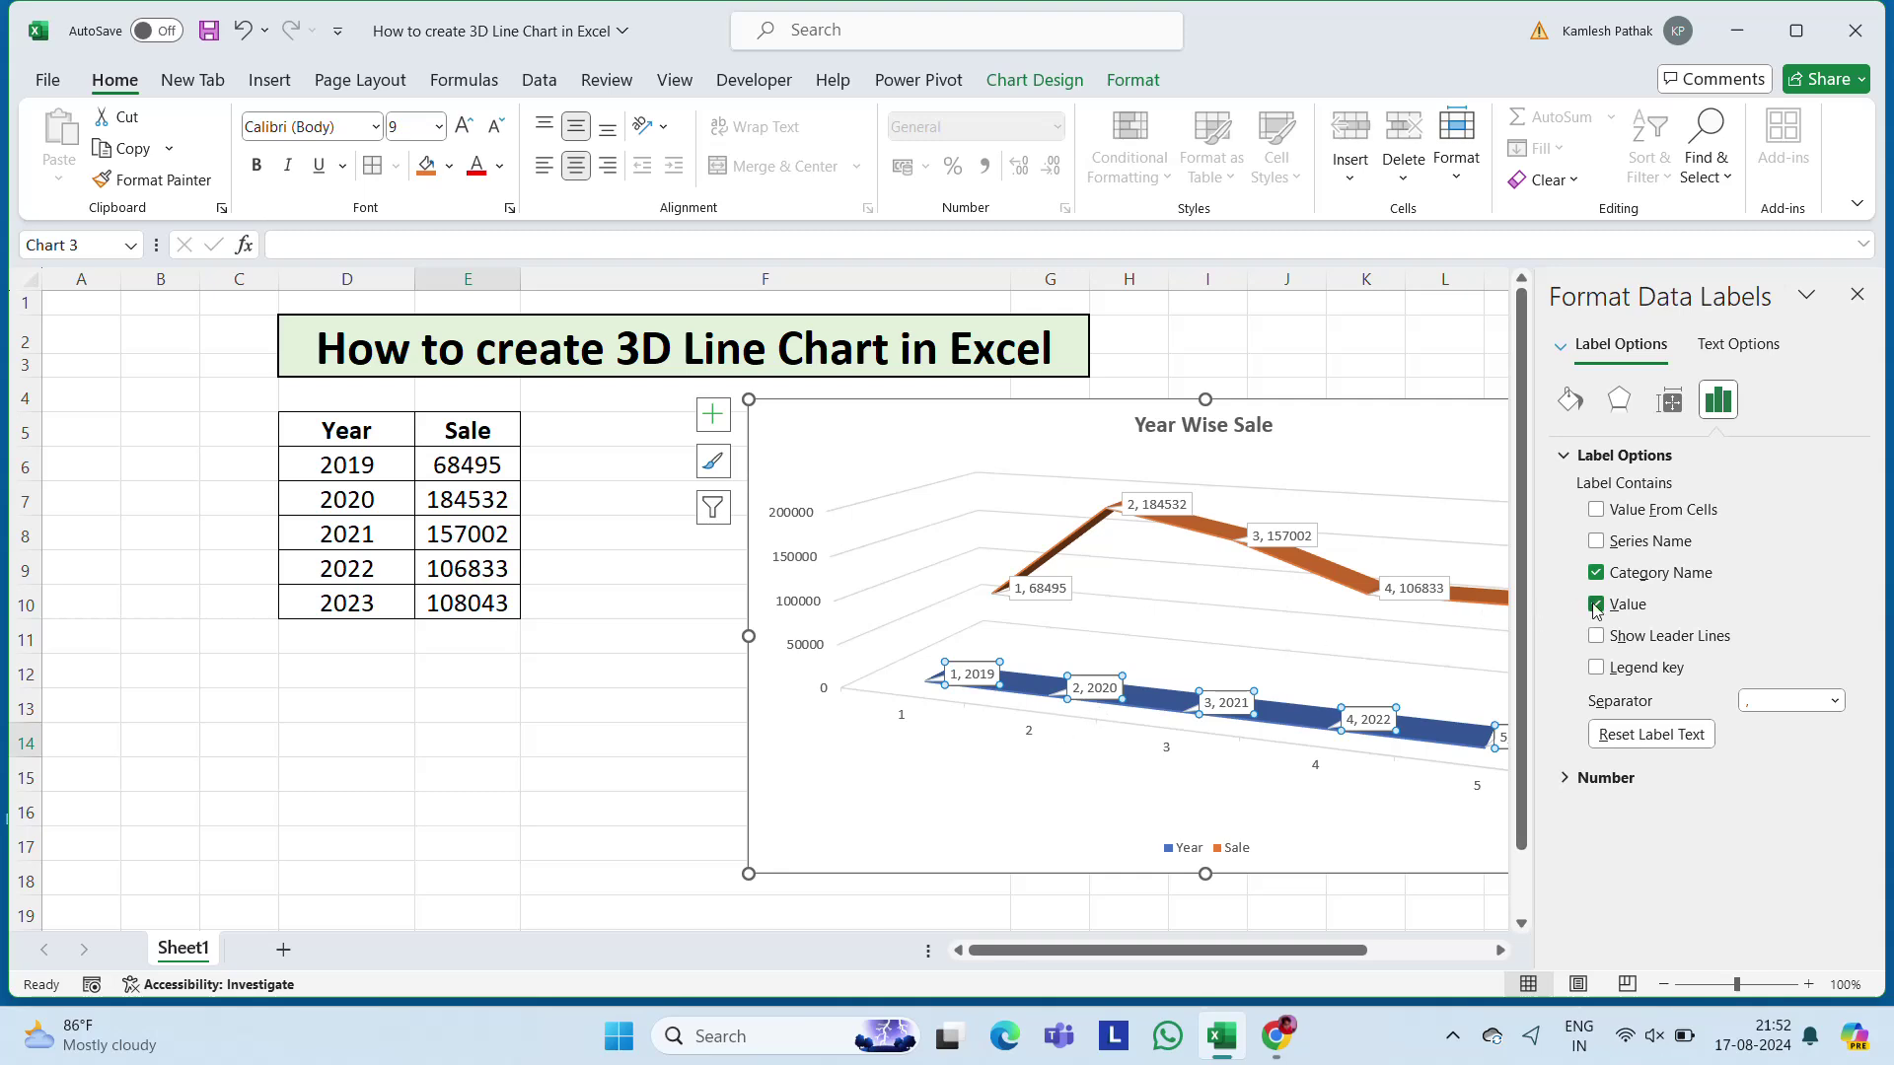
{"action": "left_click", "coordinate": [1597, 603]}
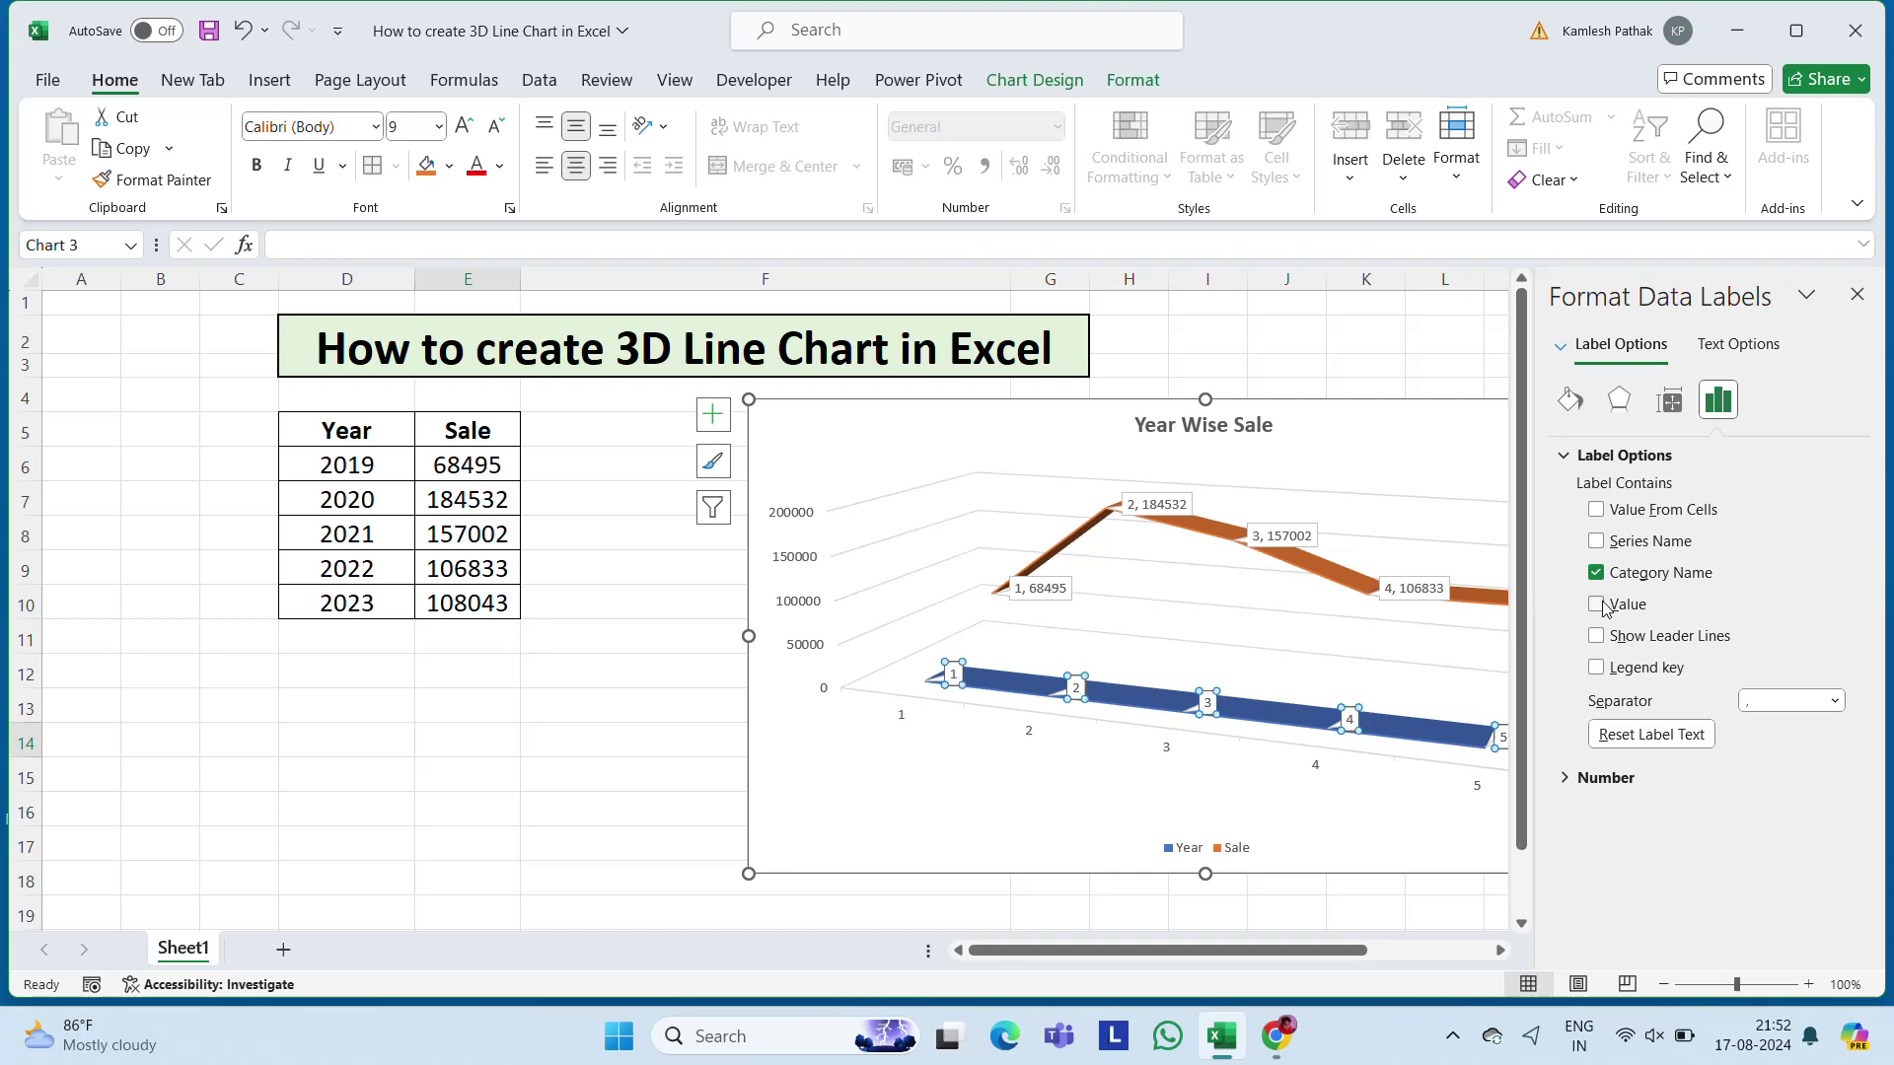
{"action": "left_click", "coordinate": [1597, 509]}
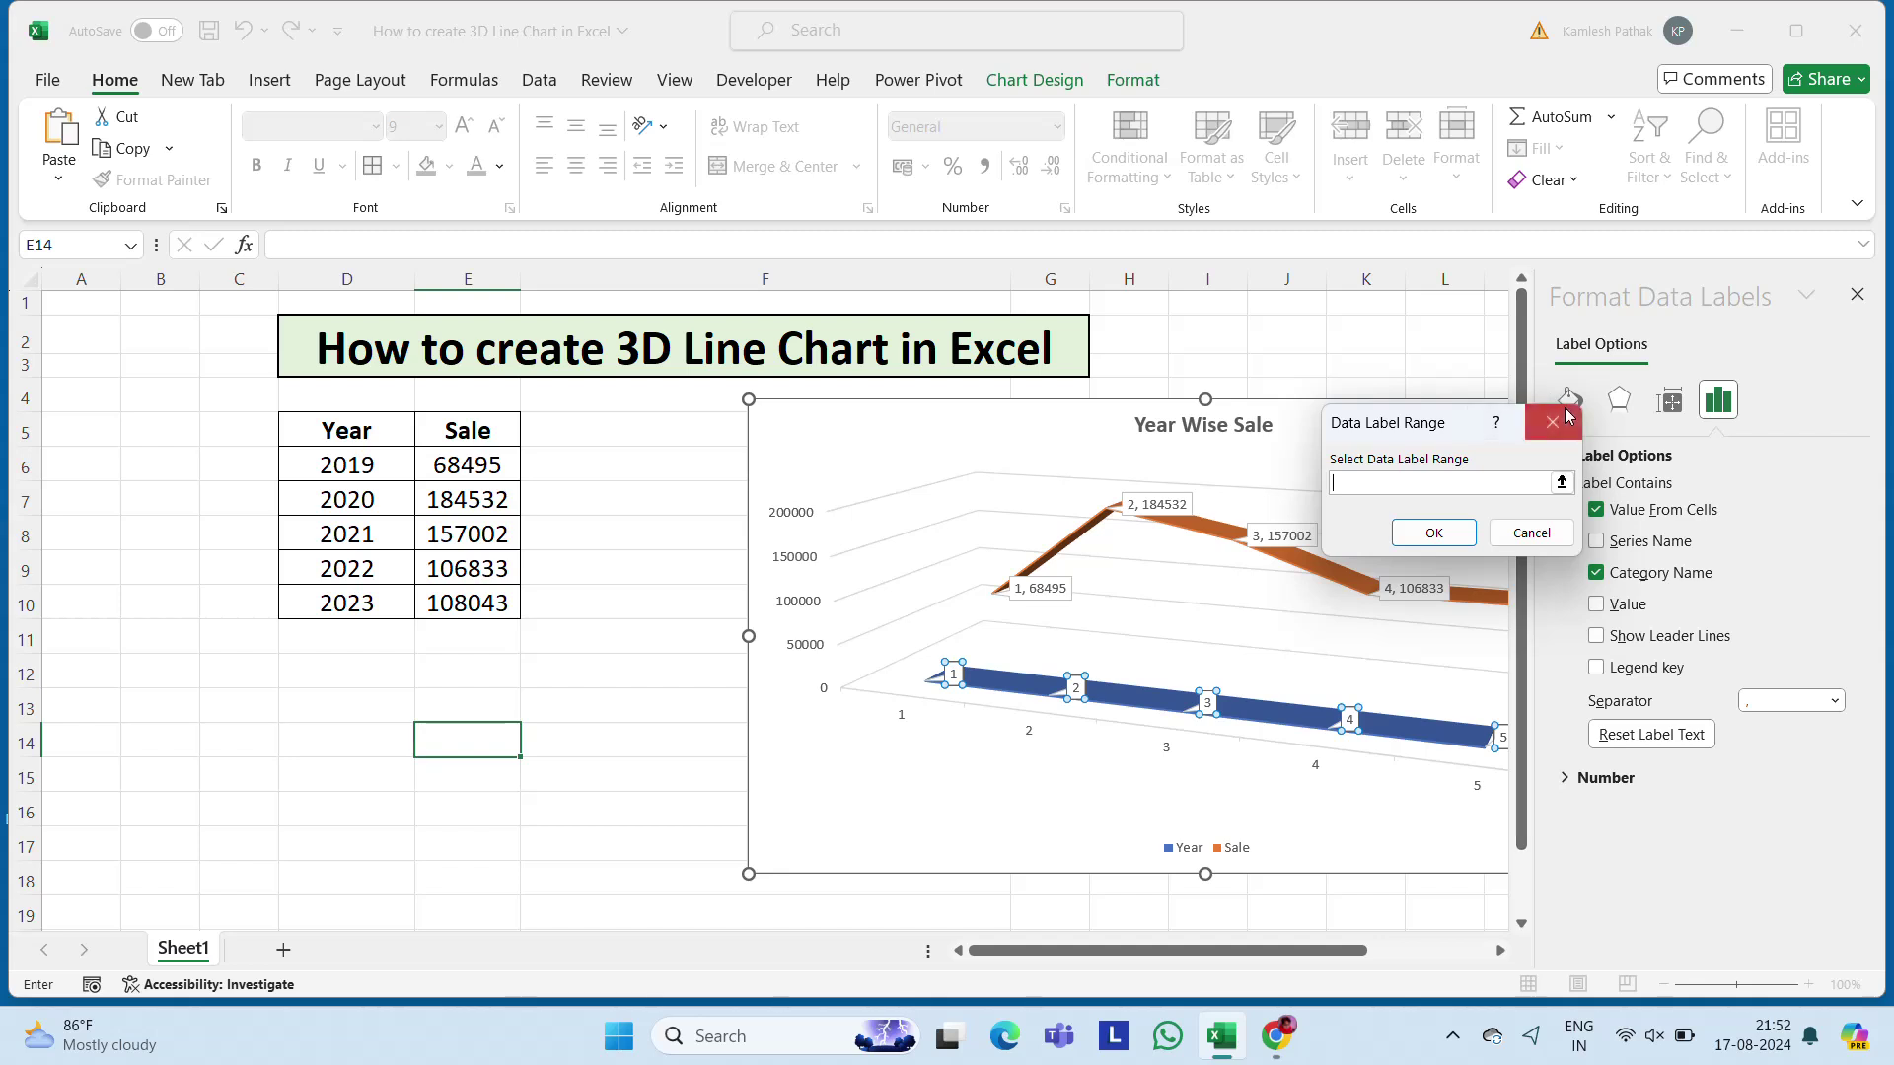
{"action": "left_click", "coordinate": [1551, 422]}
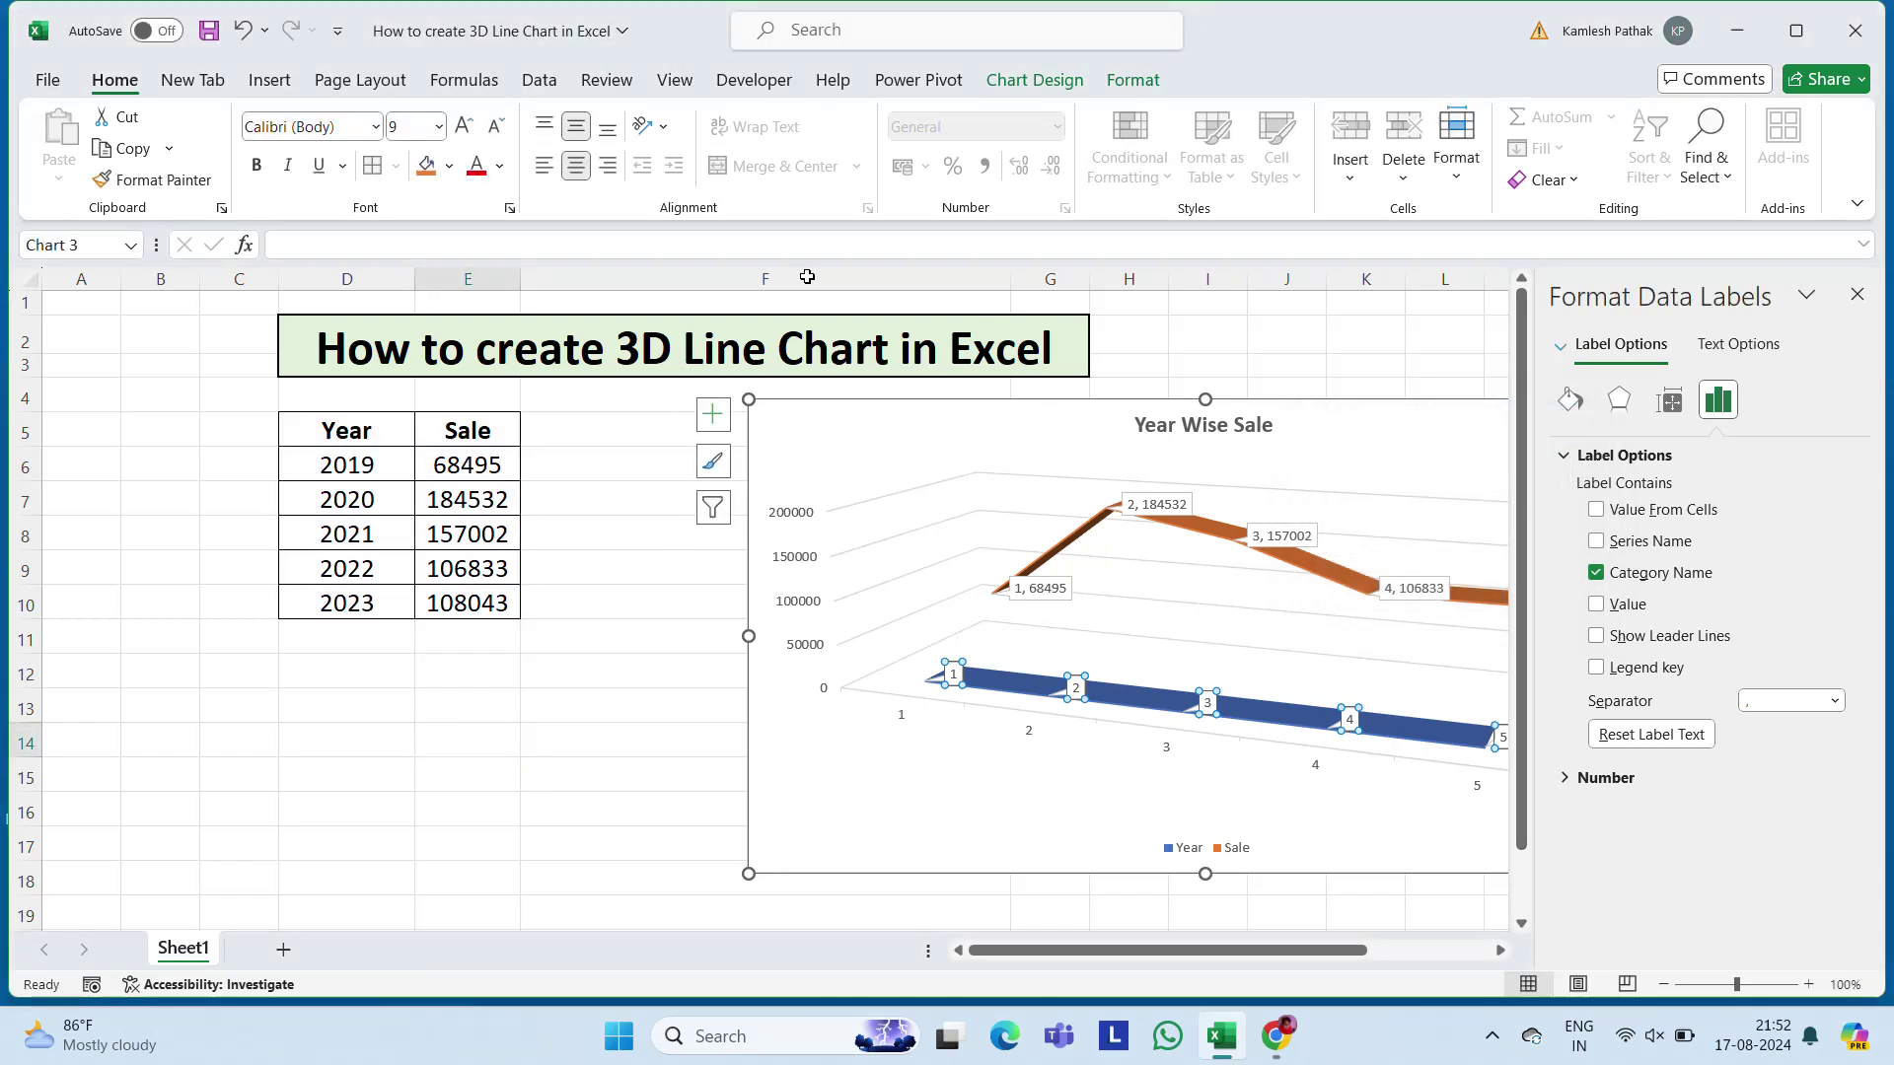
{"action": "left_click", "coordinate": [1597, 668]}
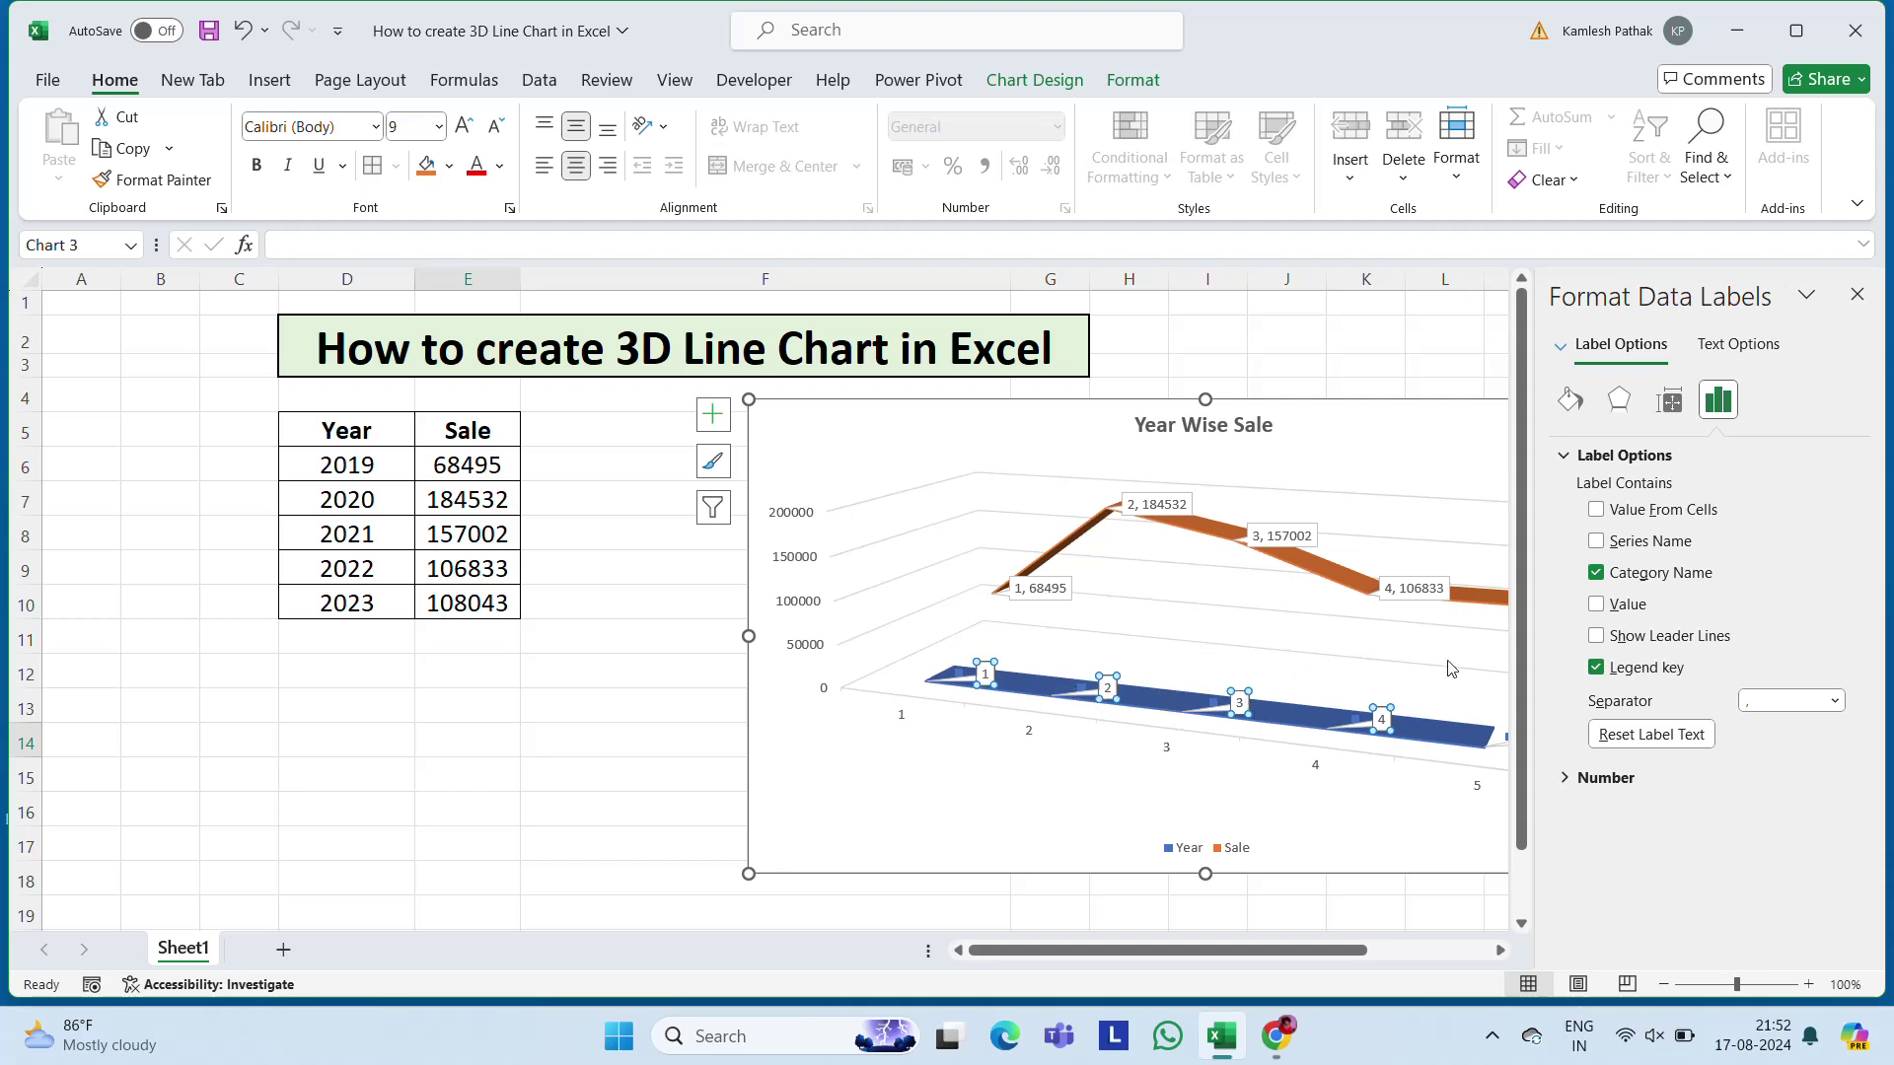
{"action": "left_click", "coordinate": [1595, 668]}
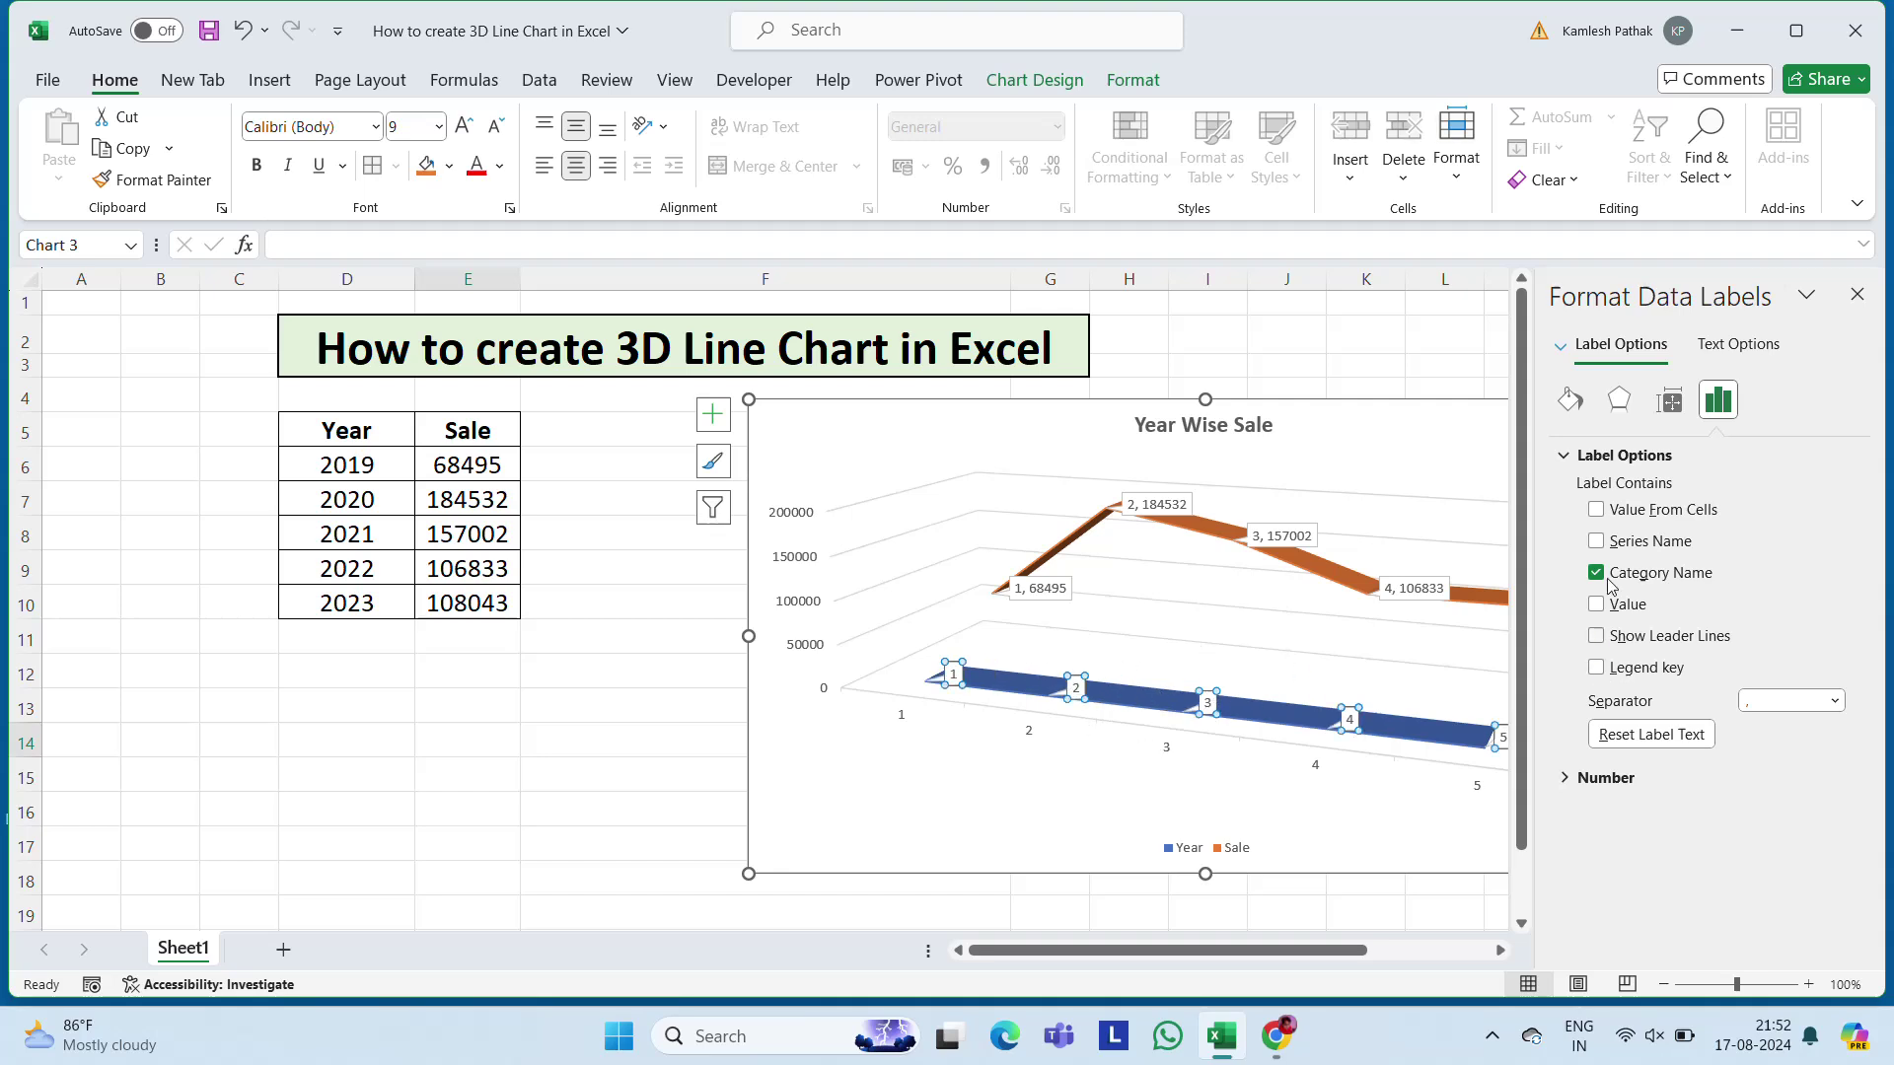
{"action": "left_click", "coordinate": [1595, 510]}
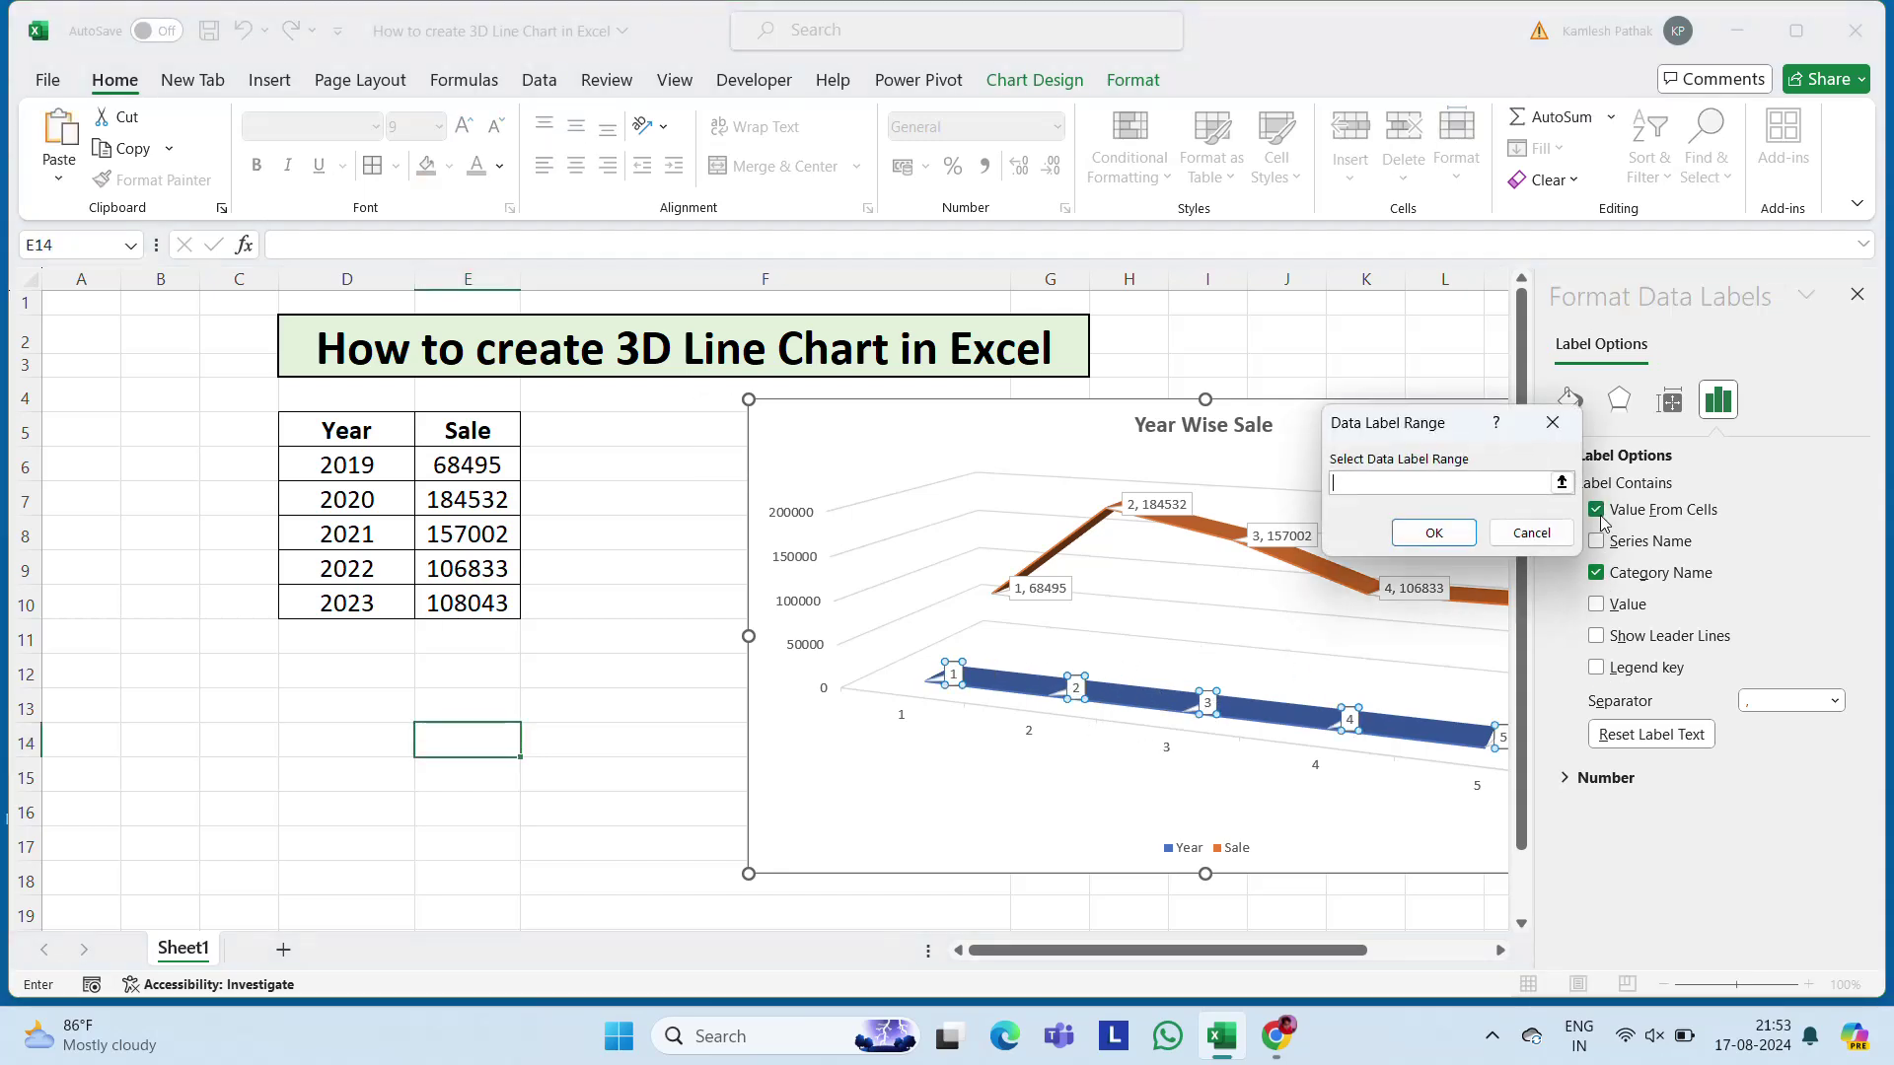
{"action": "left_click", "coordinate": [1560, 433]}
{"action": "left_click", "coordinate": [1670, 403]}
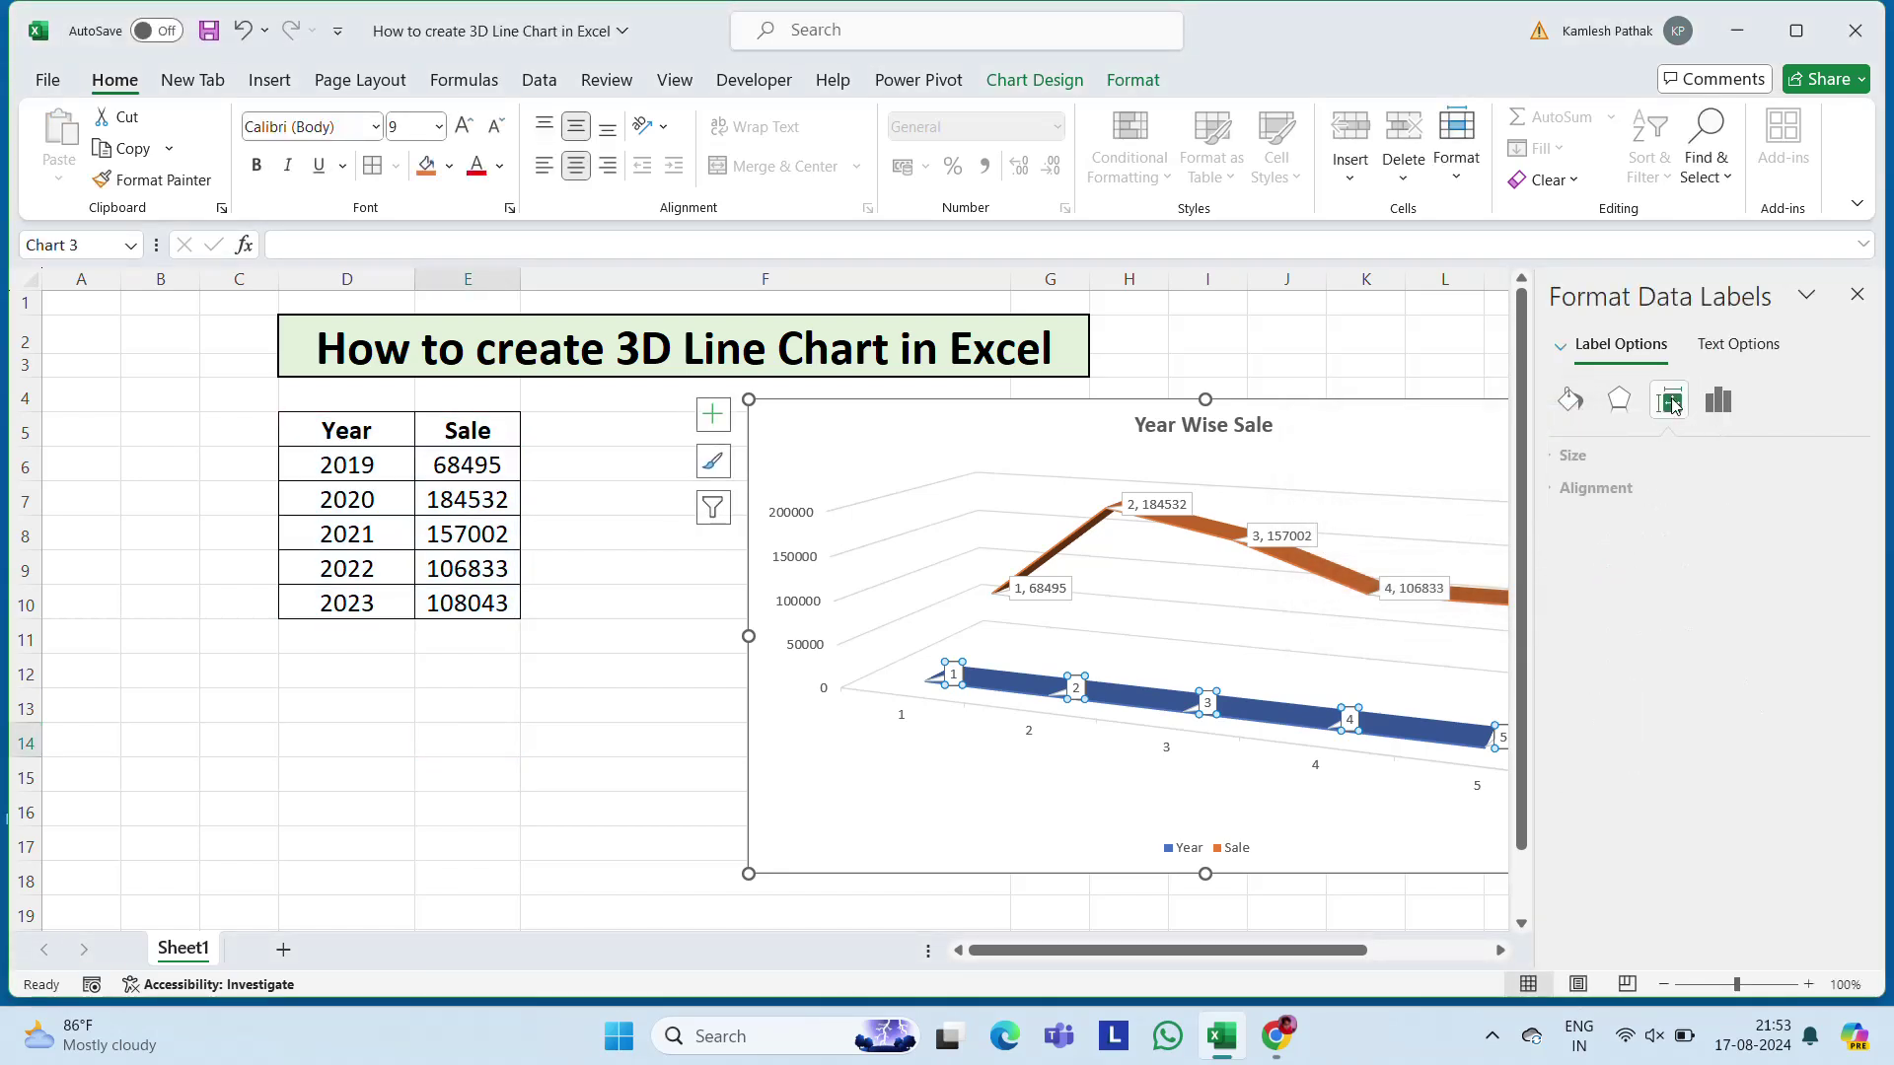
Undo the last label change so Year labels read '1, 2019' onward, and reselect the whole chart.
{"action": "left_click", "coordinate": [1856, 294]}
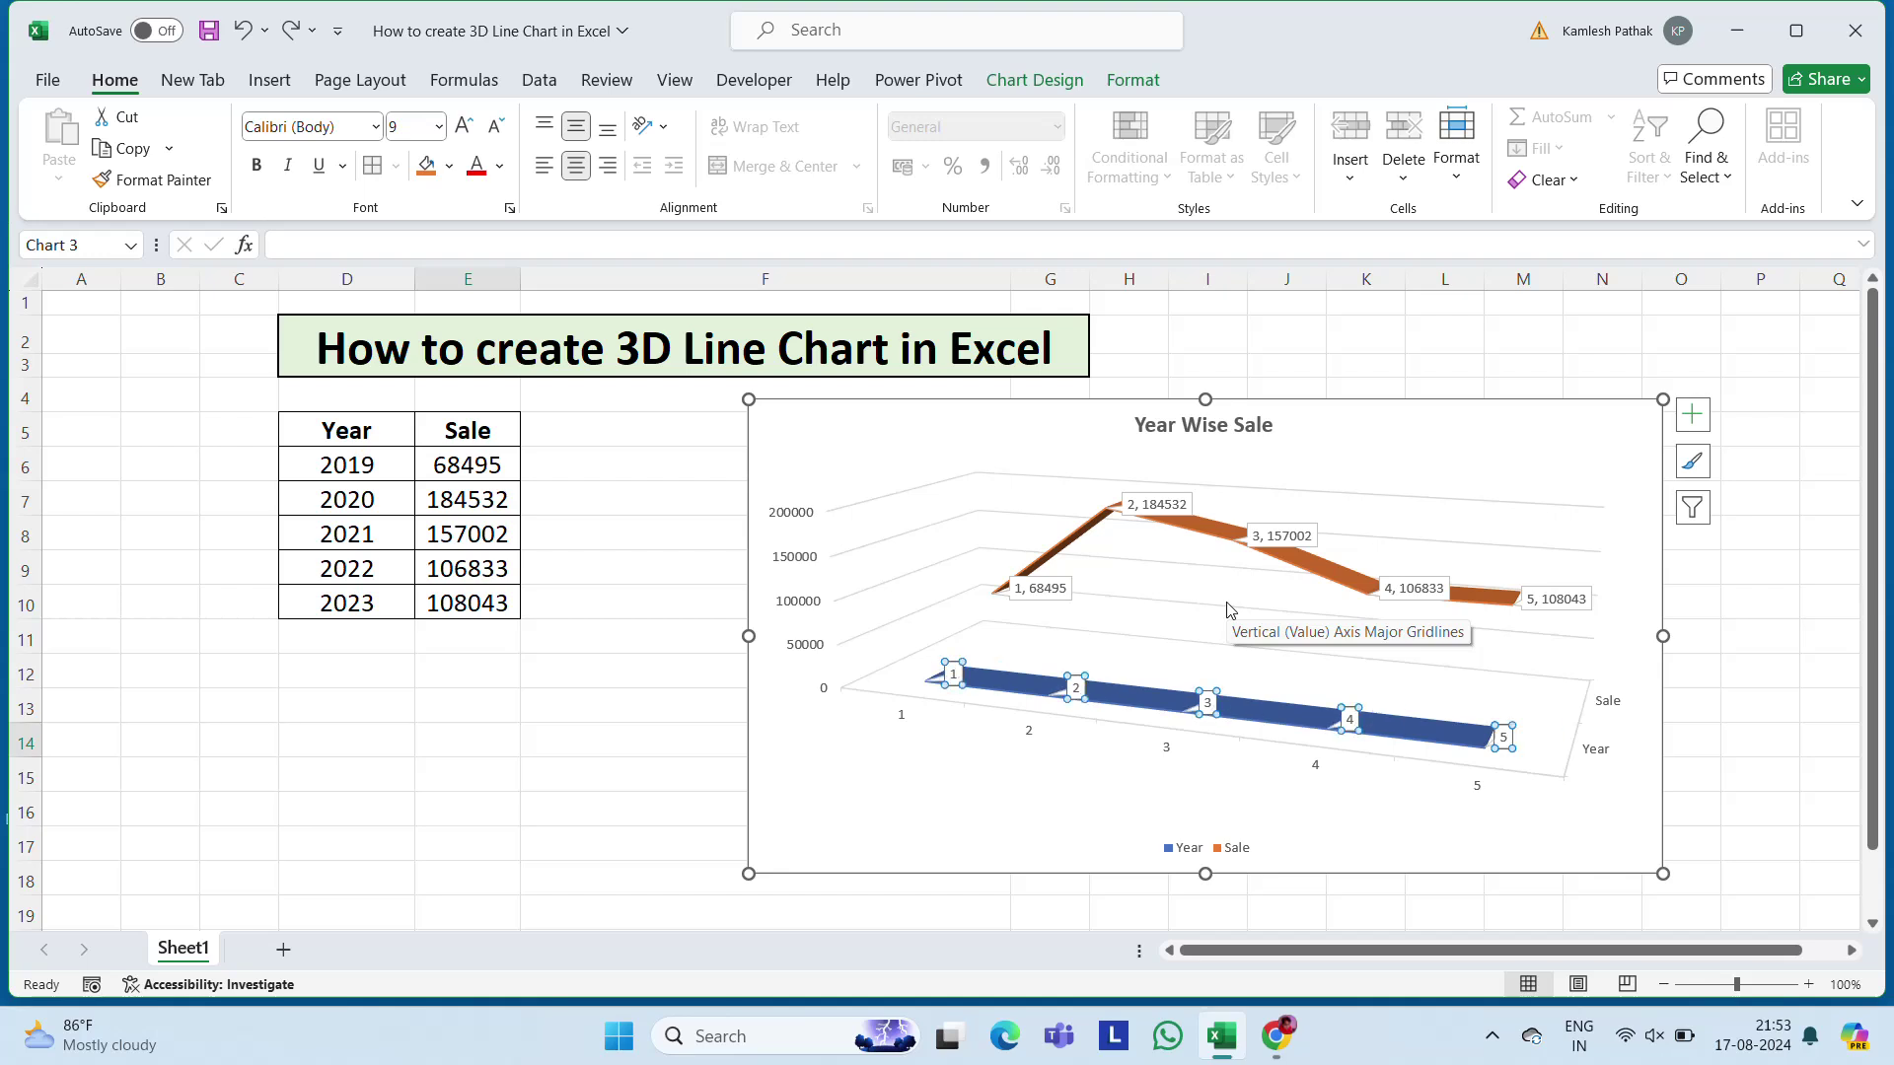
{"action": "key", "text": "ctrl+z"}
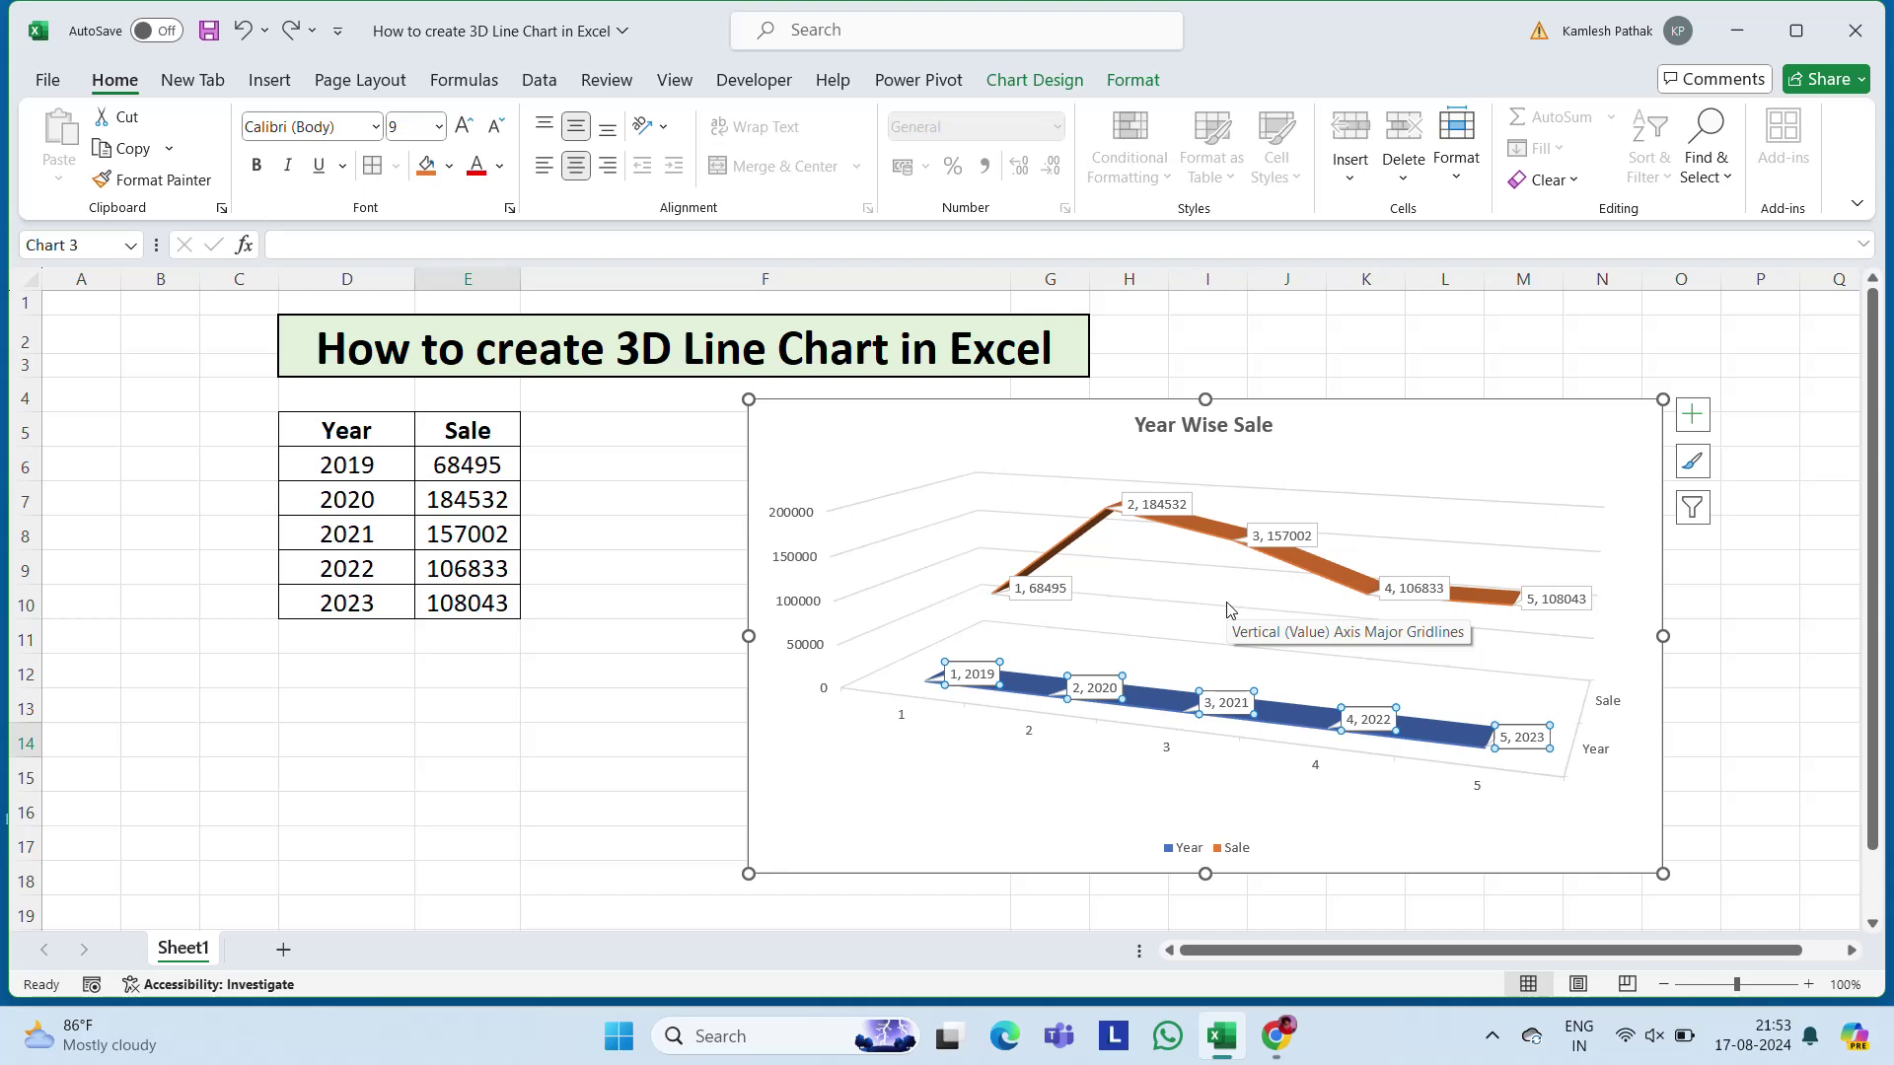
{"action": "key", "text": "Escape"}
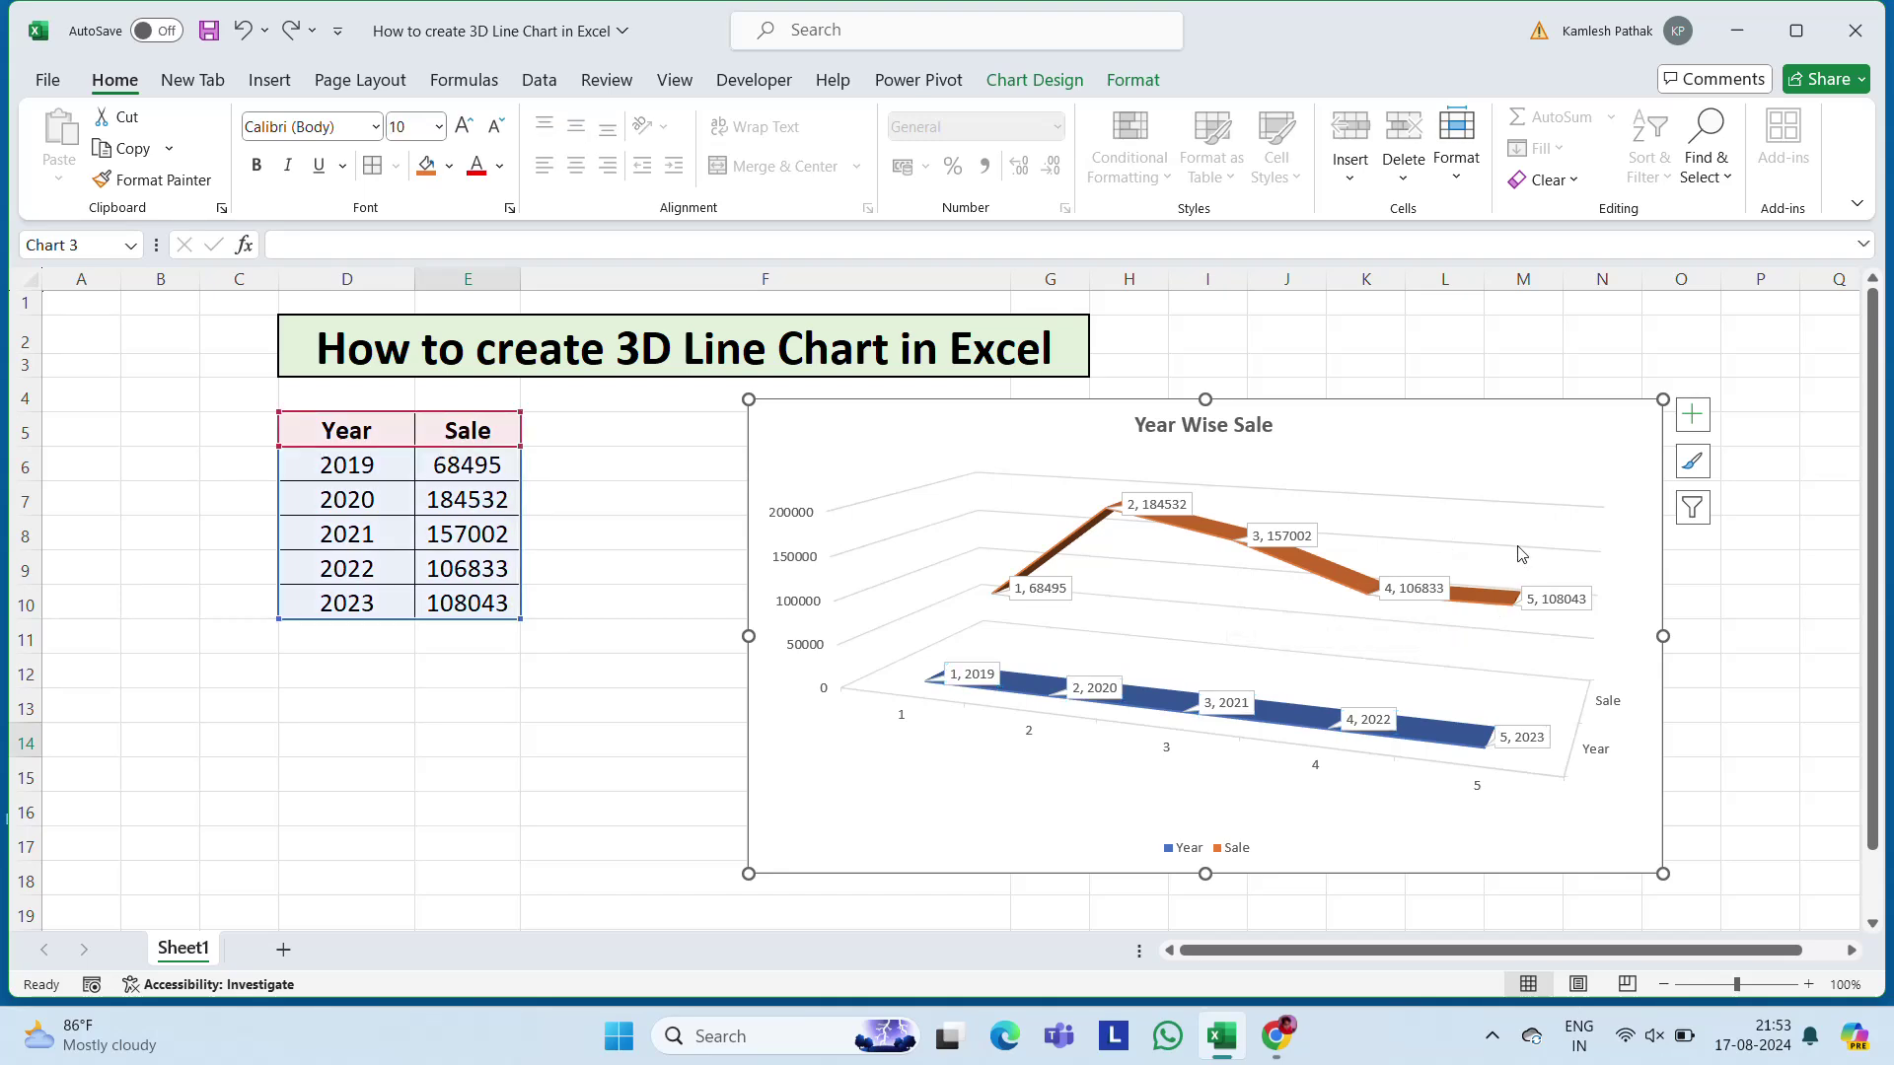
{"action": "left_click", "coordinate": [1693, 414]}
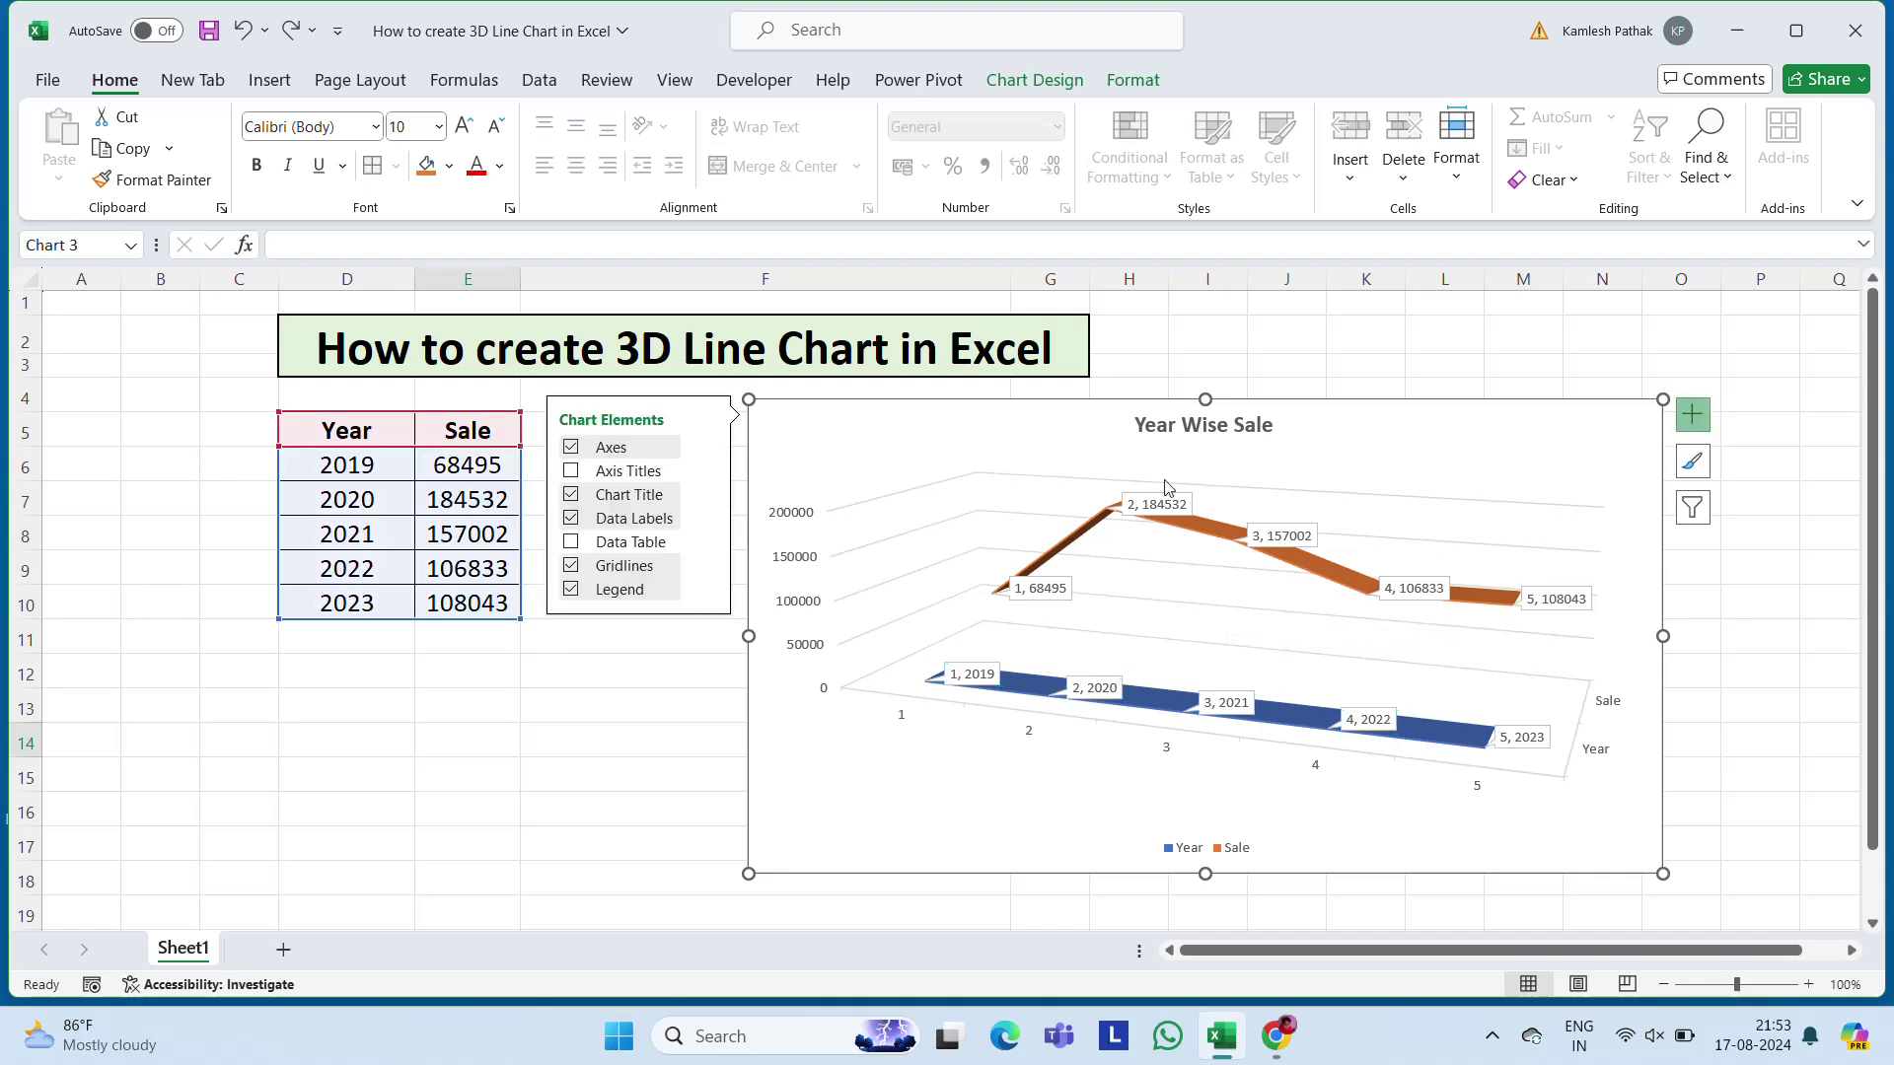
Add a data table listing Years 2019–2023 and their Sale values beneath the chart.
{"action": "left_click", "coordinate": [570, 542]}
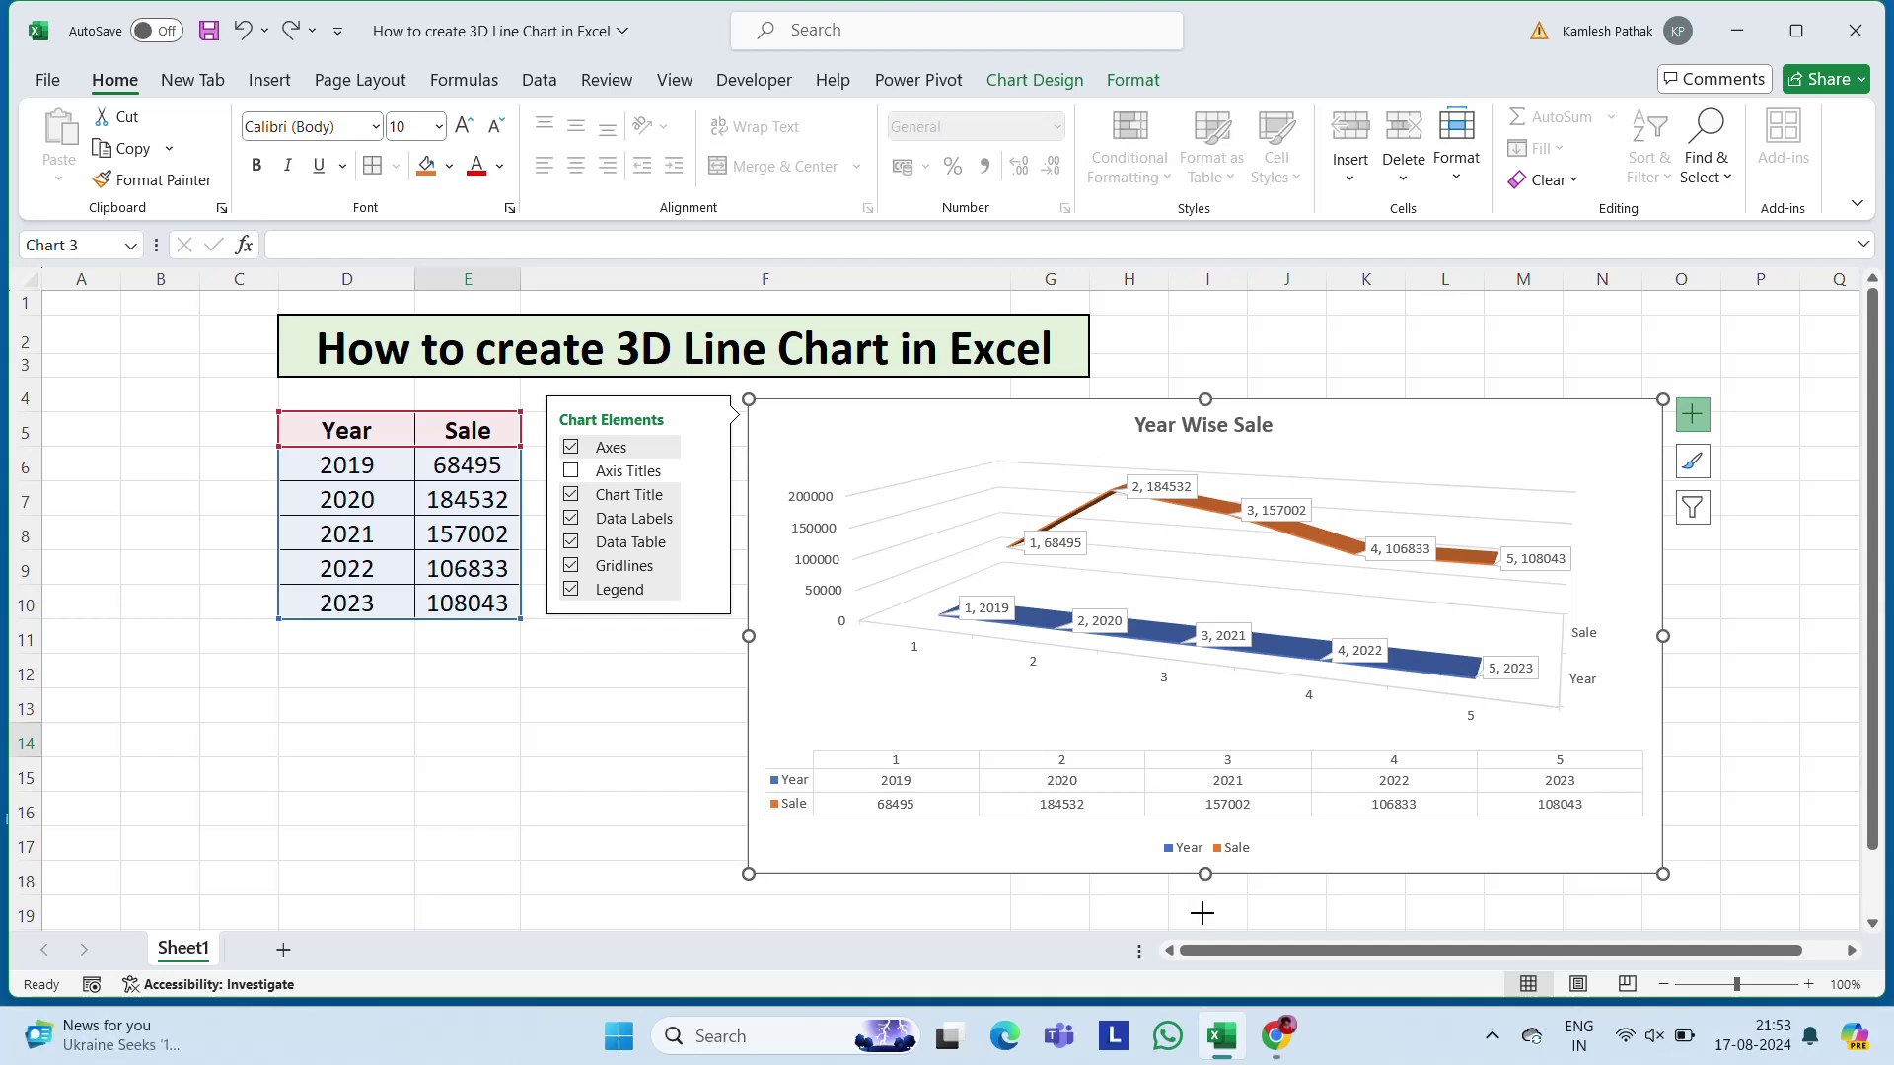
Resize the chart smaller and move it up beside the Year/Sale table, spanning rows 5 to 15.
{"action": "left_click_drag", "start_coordinate": [1205, 873], "coordinate": [1224, 971]}
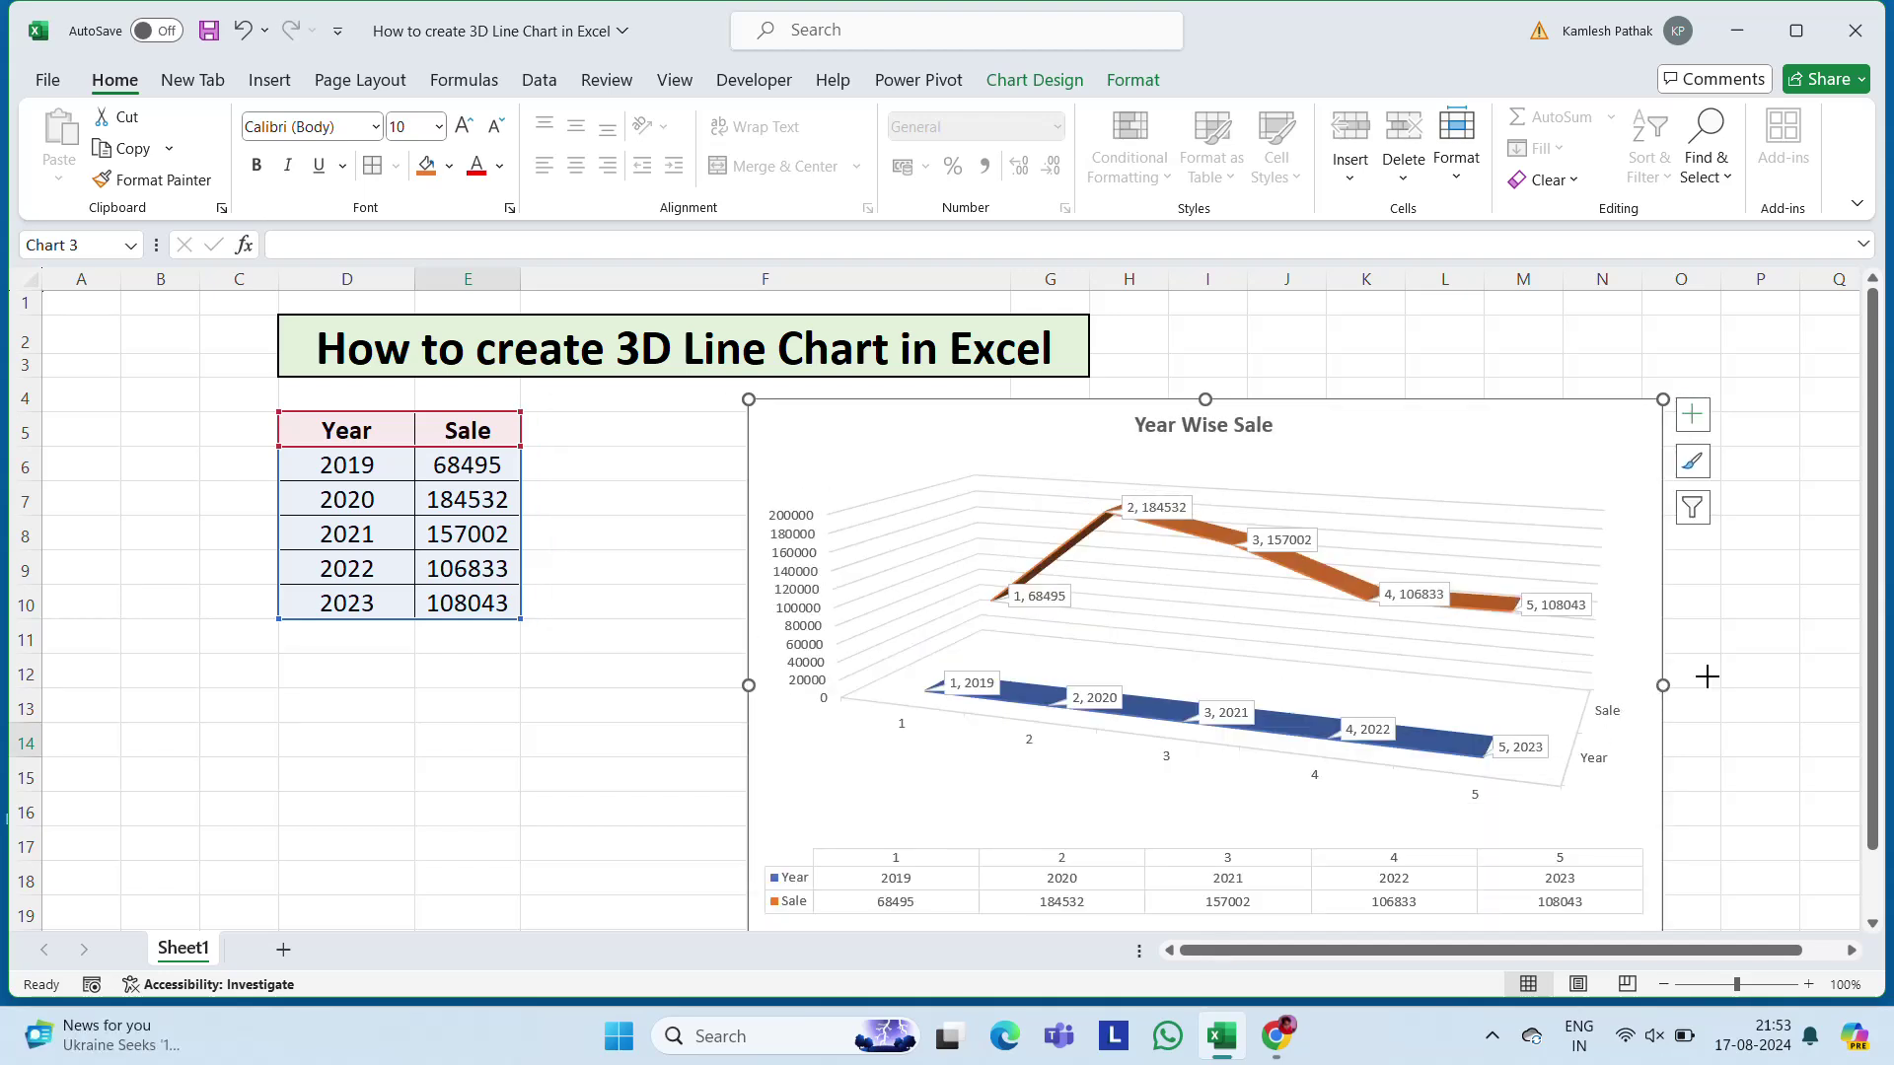
{"action": "left_click_drag", "start_coordinate": [1707, 676], "coordinate": [1754, 667]}
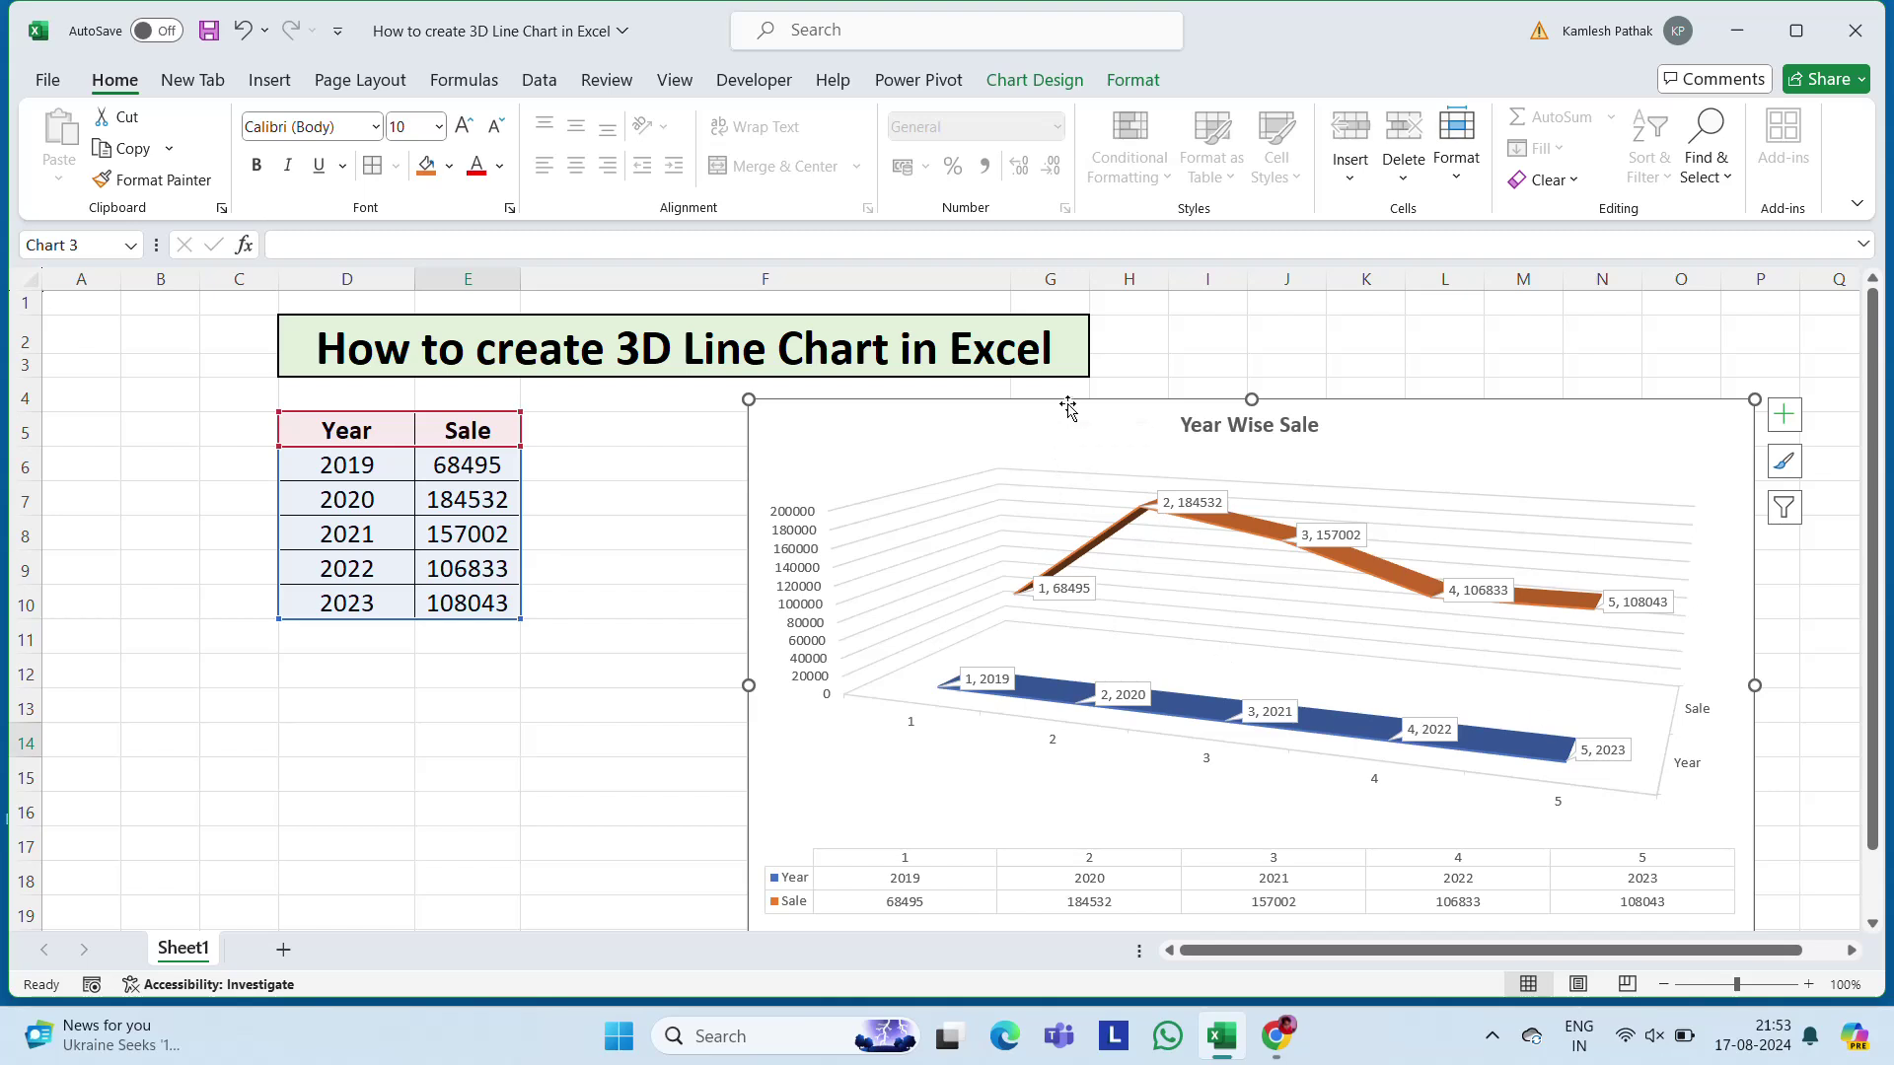
{"action": "left_click_drag", "start_coordinate": [1068, 408], "coordinate": [1082, 255]}
{"action": "left_click_drag", "start_coordinate": [1754, 399], "coordinate": [1393, 567]}
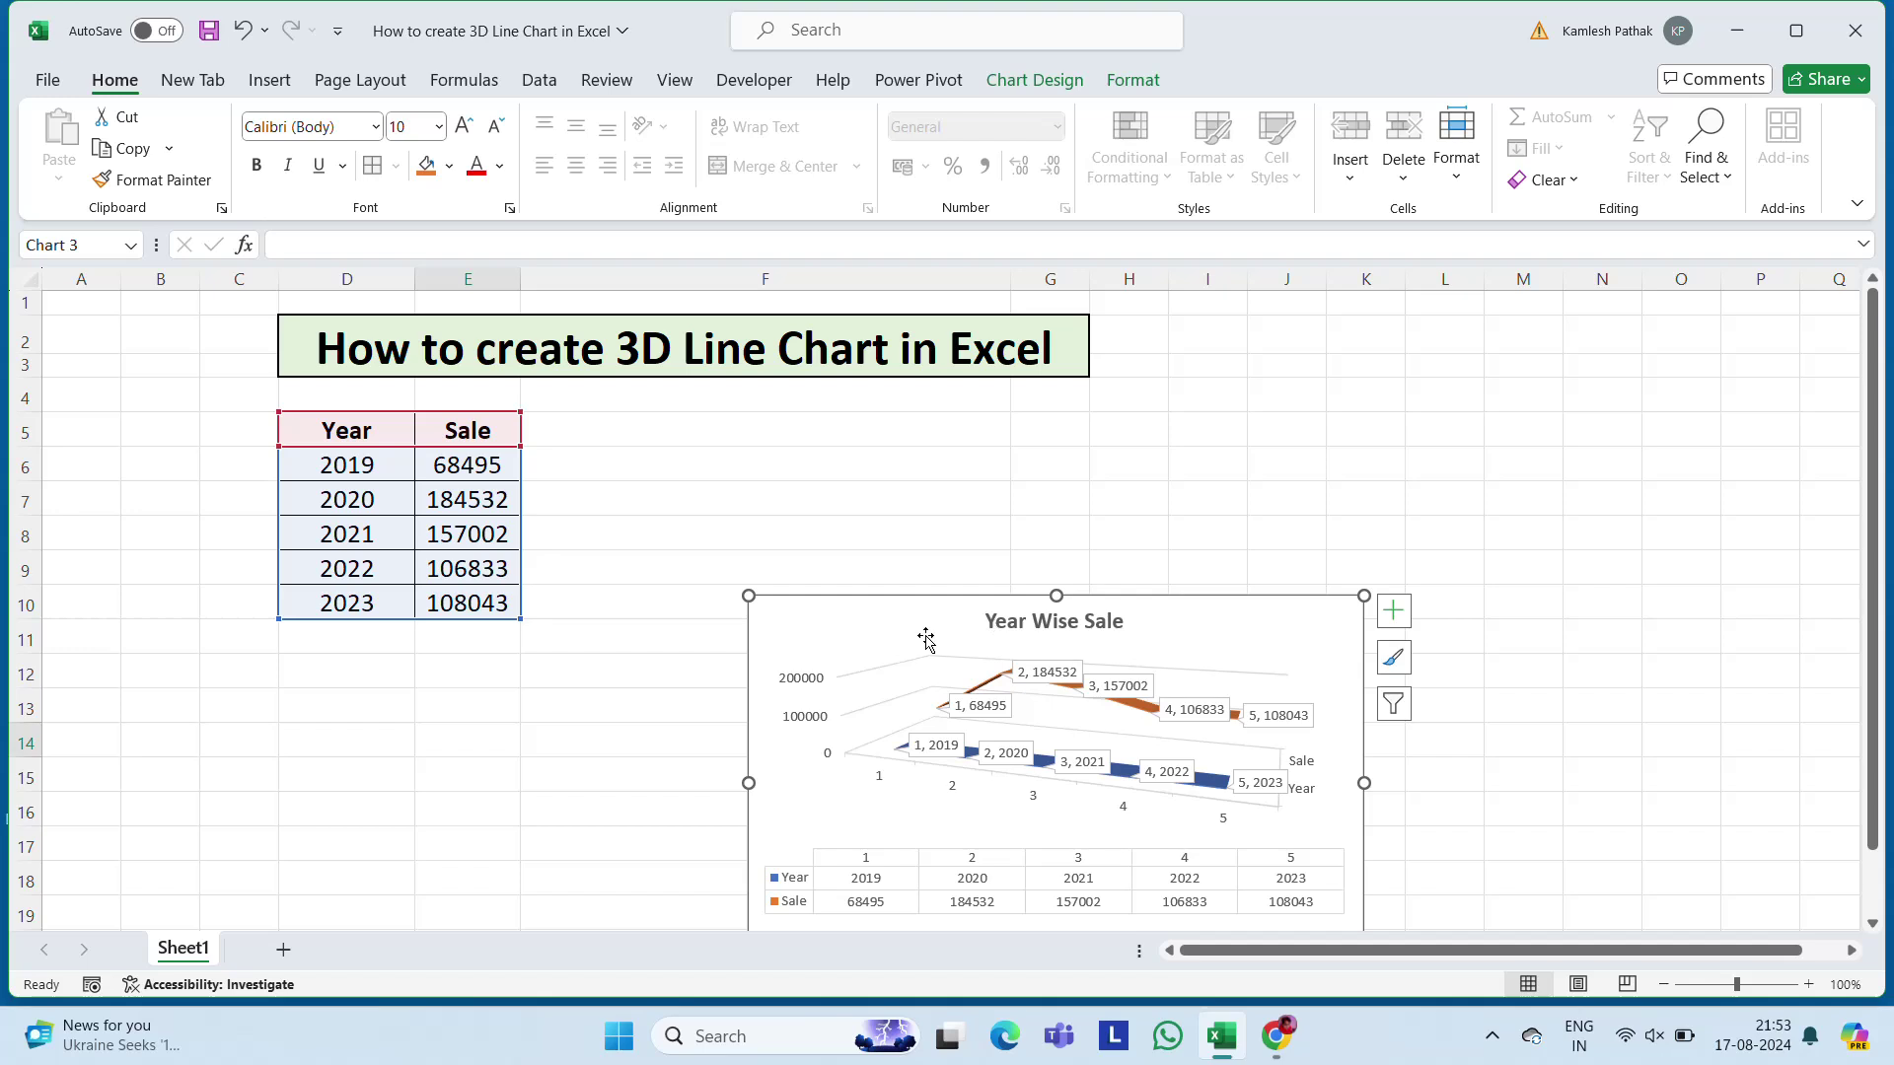
{"action": "mouse_move", "coordinate": [925, 568]}
{"action": "left_mouse_down"}
{"action": "mouse_move", "coordinate": [1221, 357]}
{"action": "mouse_move", "coordinate": [887, 455]}
{"action": "left_mouse_up"}
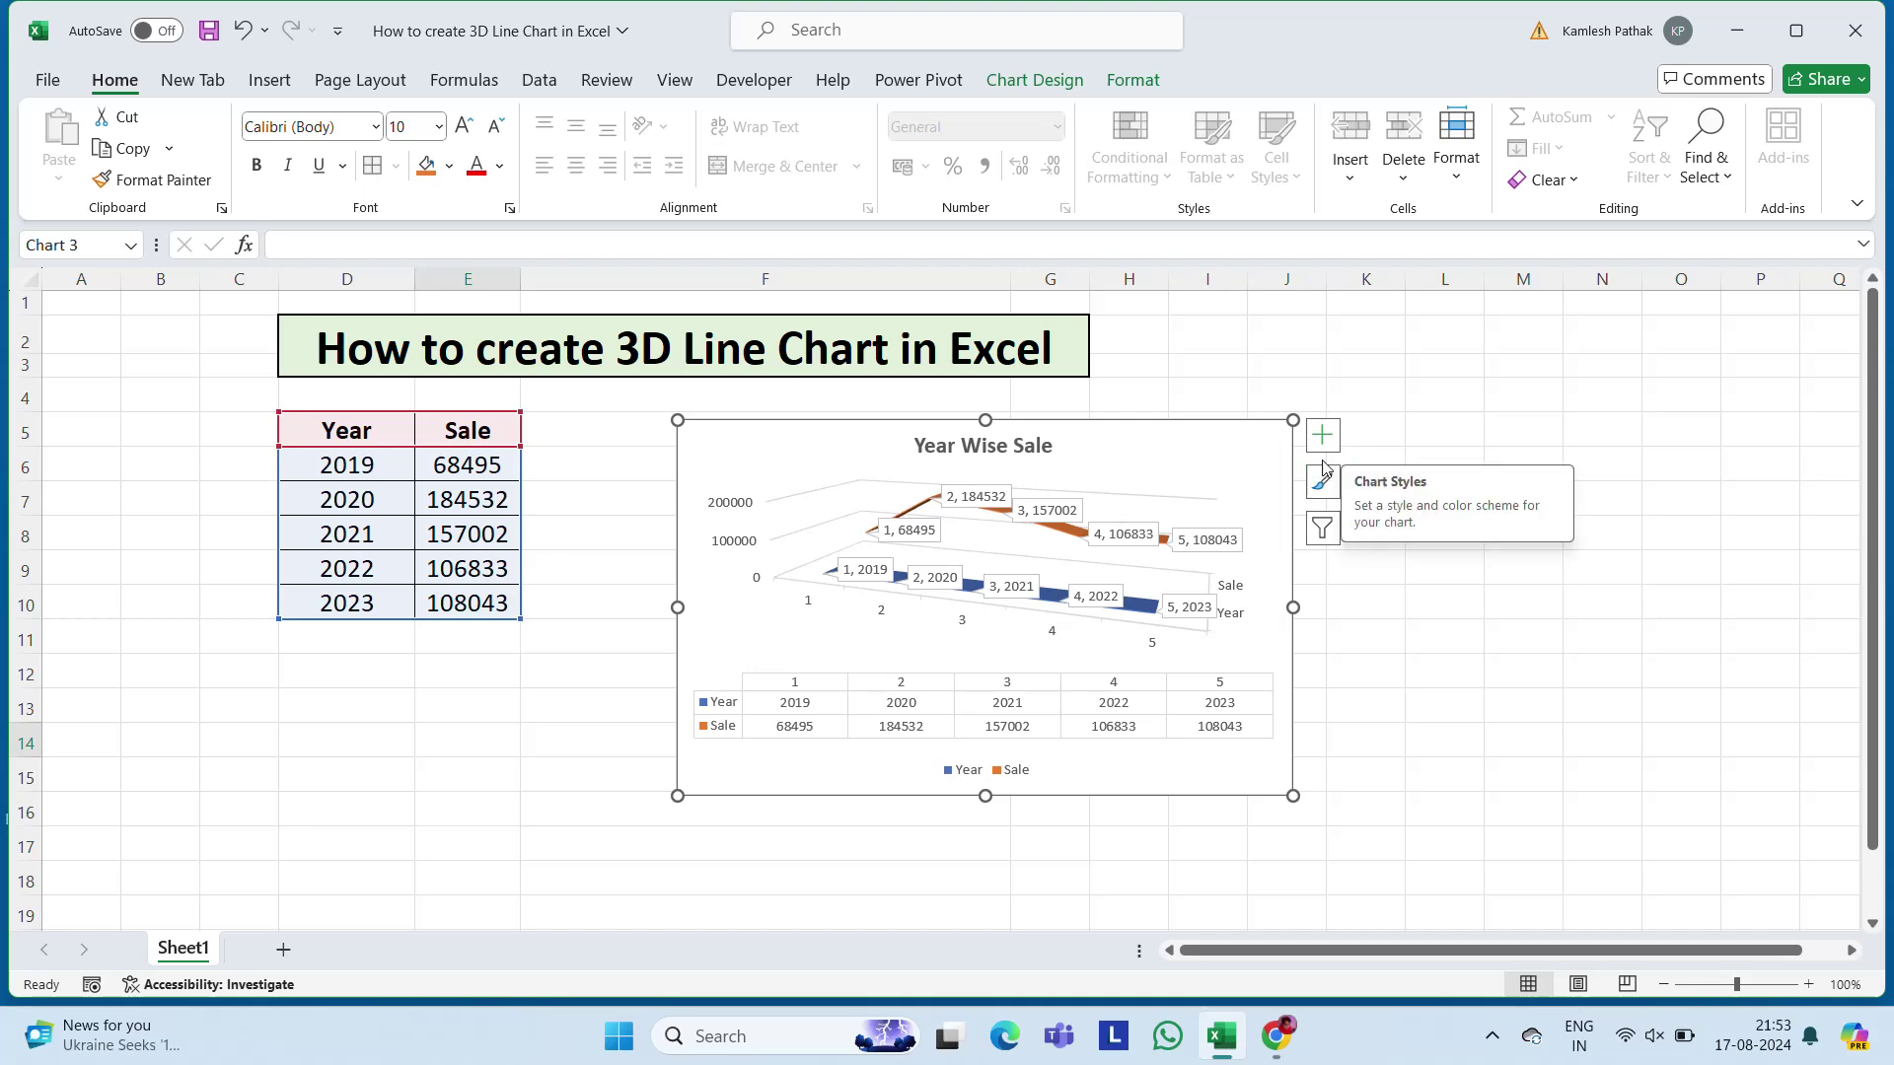
After trying the dark style and gold palette, apply the light chart style with blue Monochromatic colours.
{"action": "left_click", "coordinate": [1323, 493]}
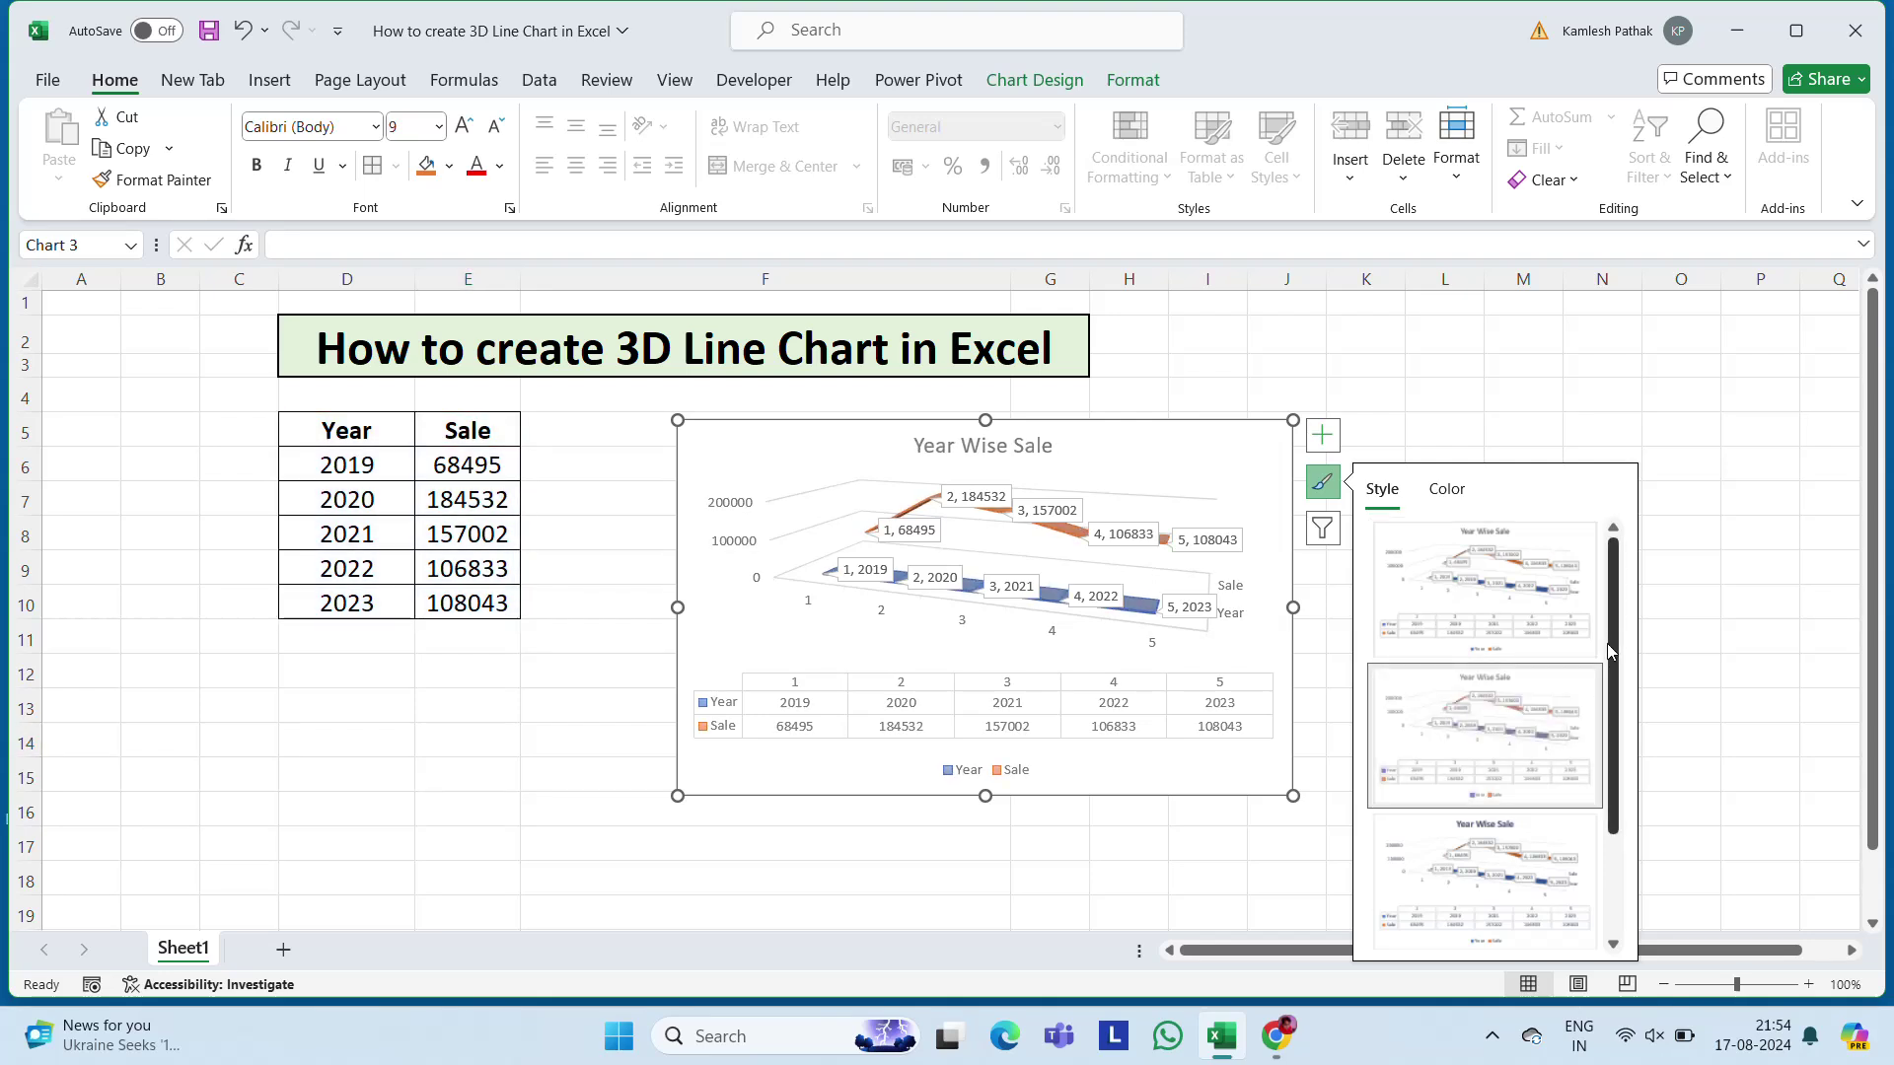
{"action": "left_click_drag", "start_coordinate": [1613, 637], "coordinate": [1612, 736]}
{"action": "left_click", "coordinate": [1499, 862]}
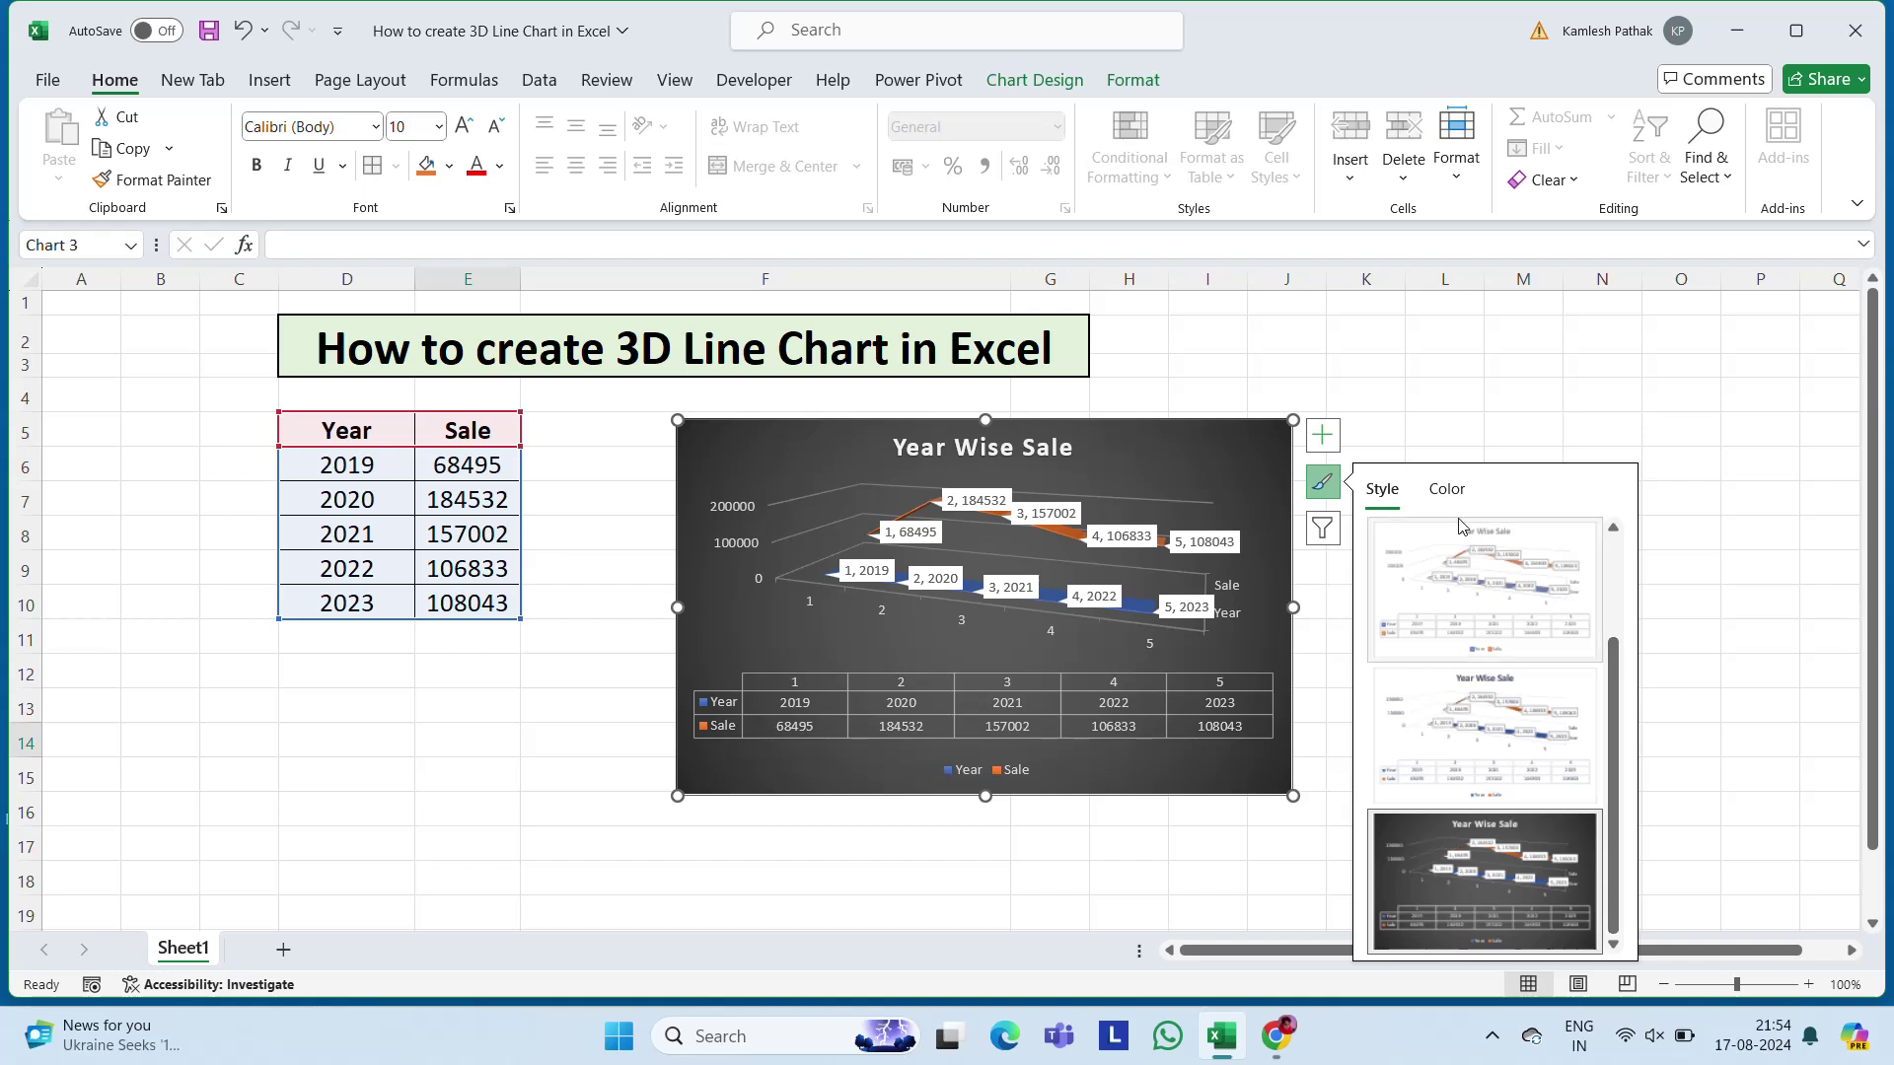
{"action": "left_click", "coordinate": [1446, 491]}
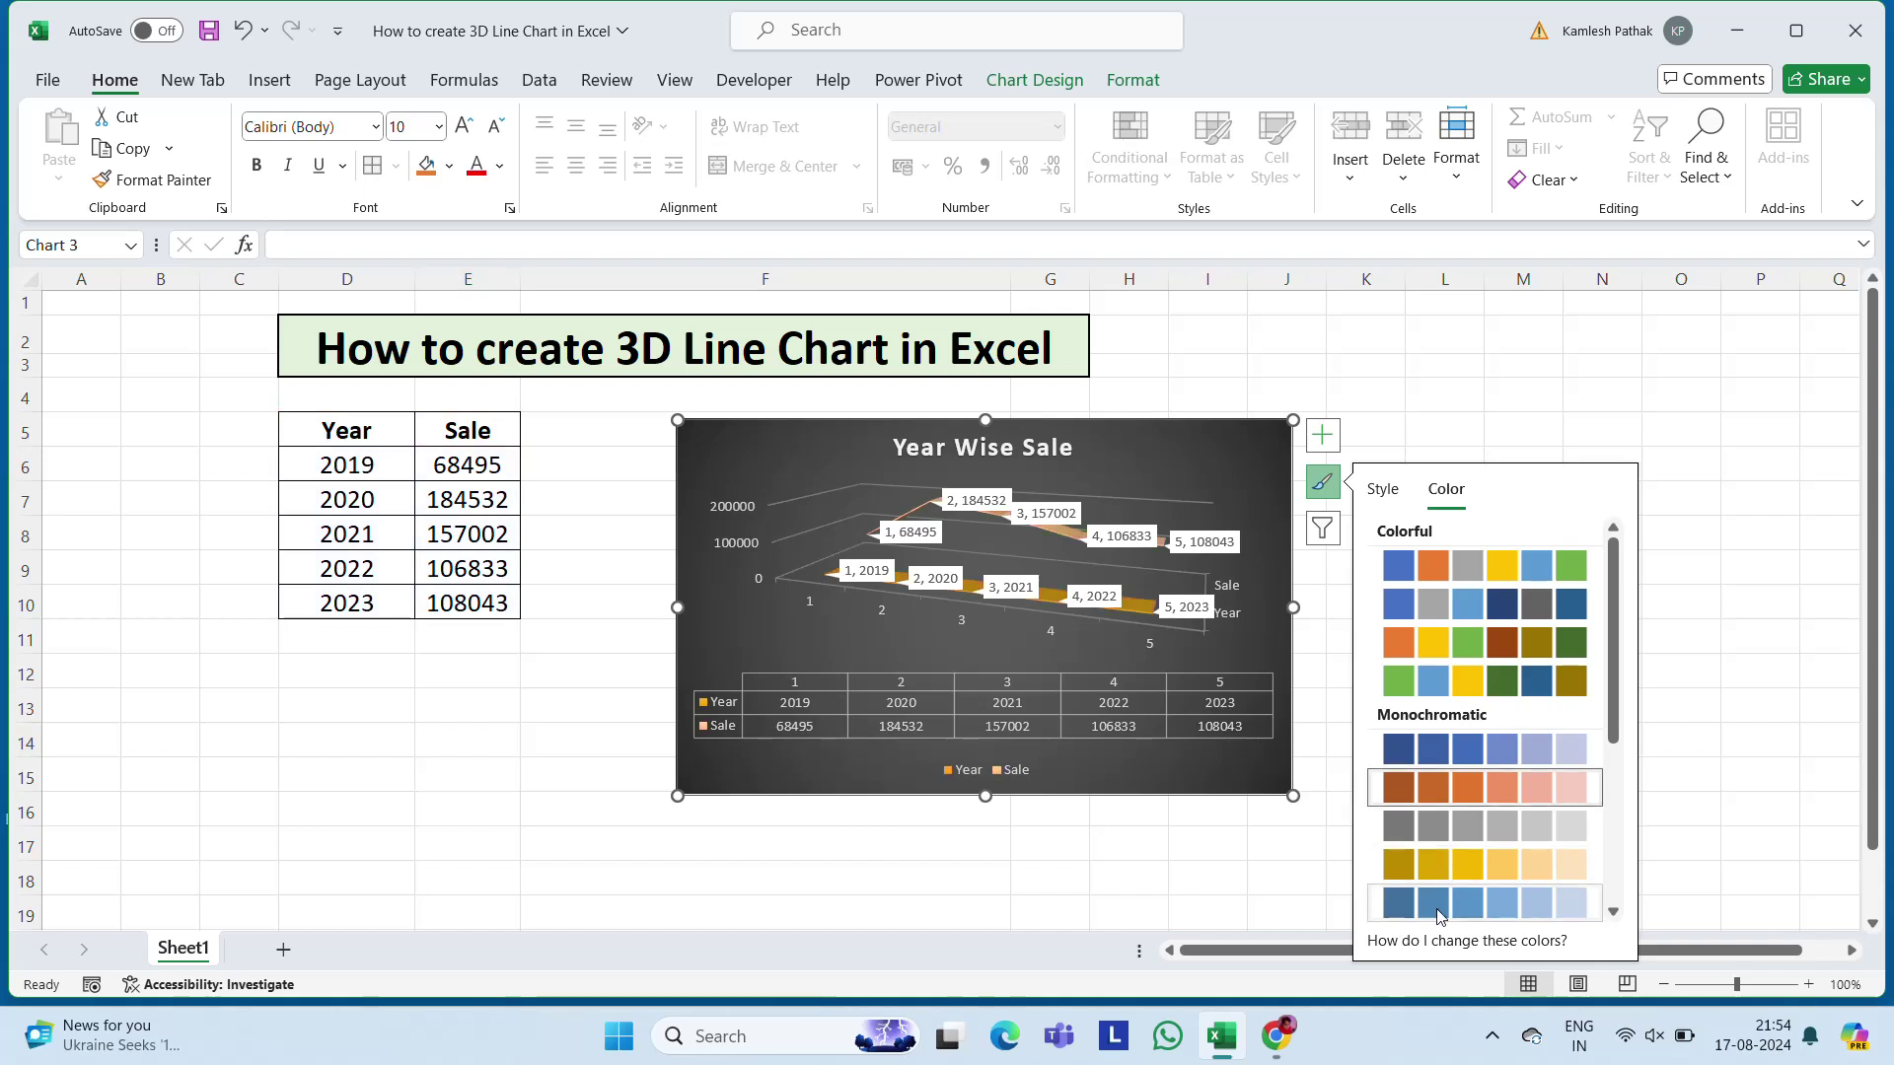
{"action": "left_click", "coordinate": [1450, 864]}
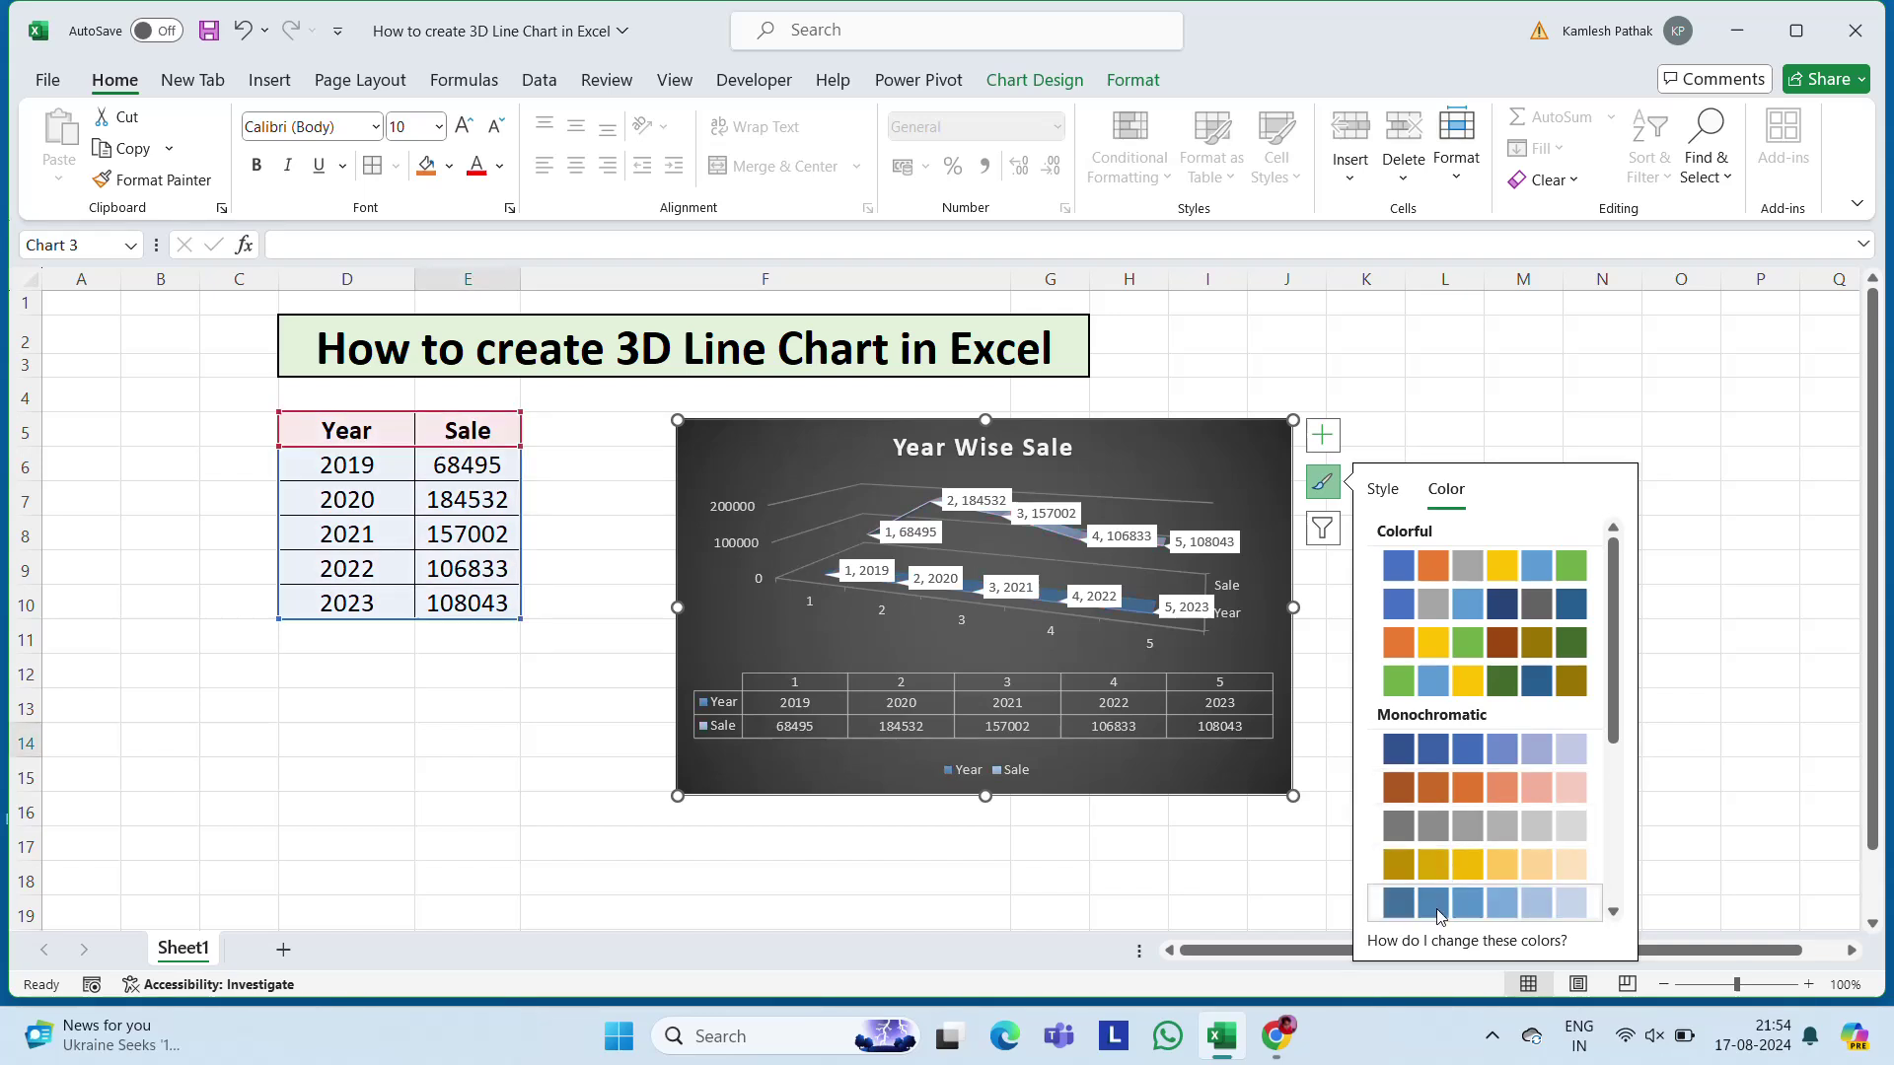
{"action": "left_click", "coordinate": [1382, 489]}
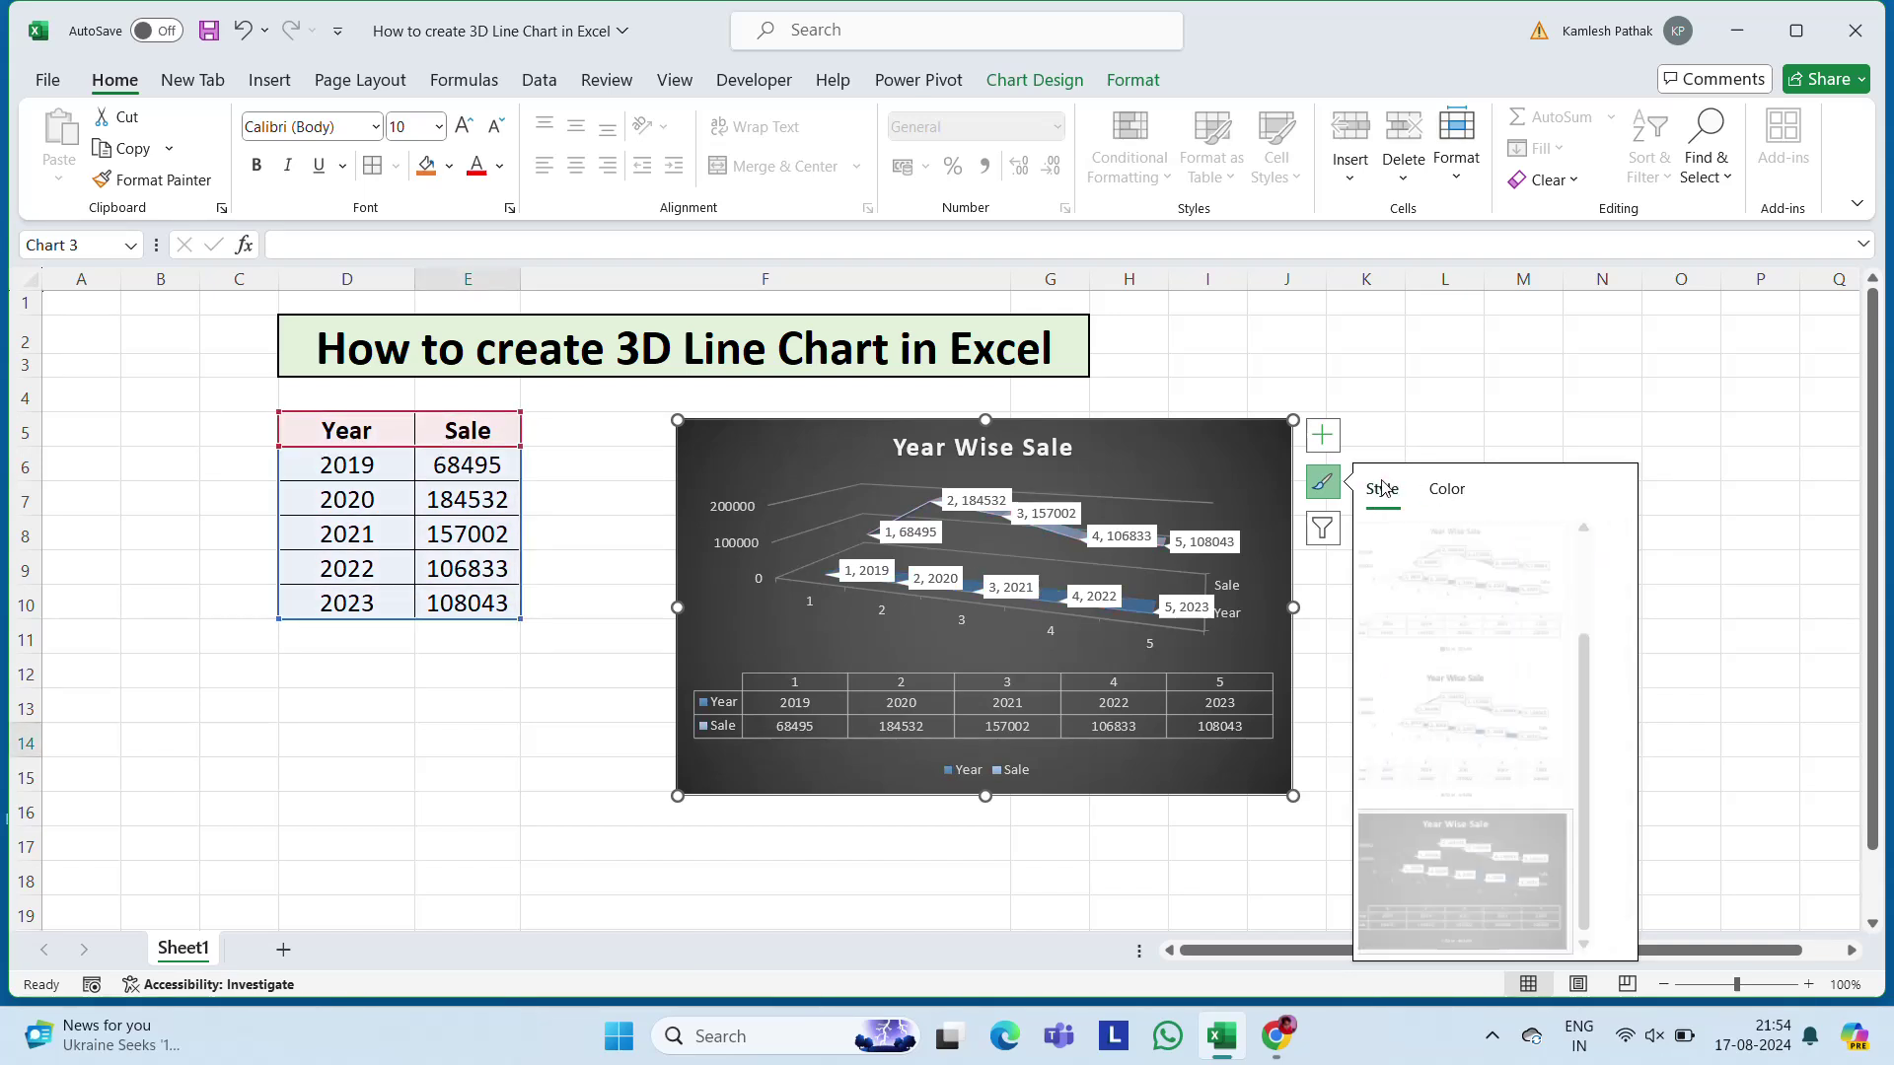
{"action": "left_click", "coordinate": [1480, 725]}
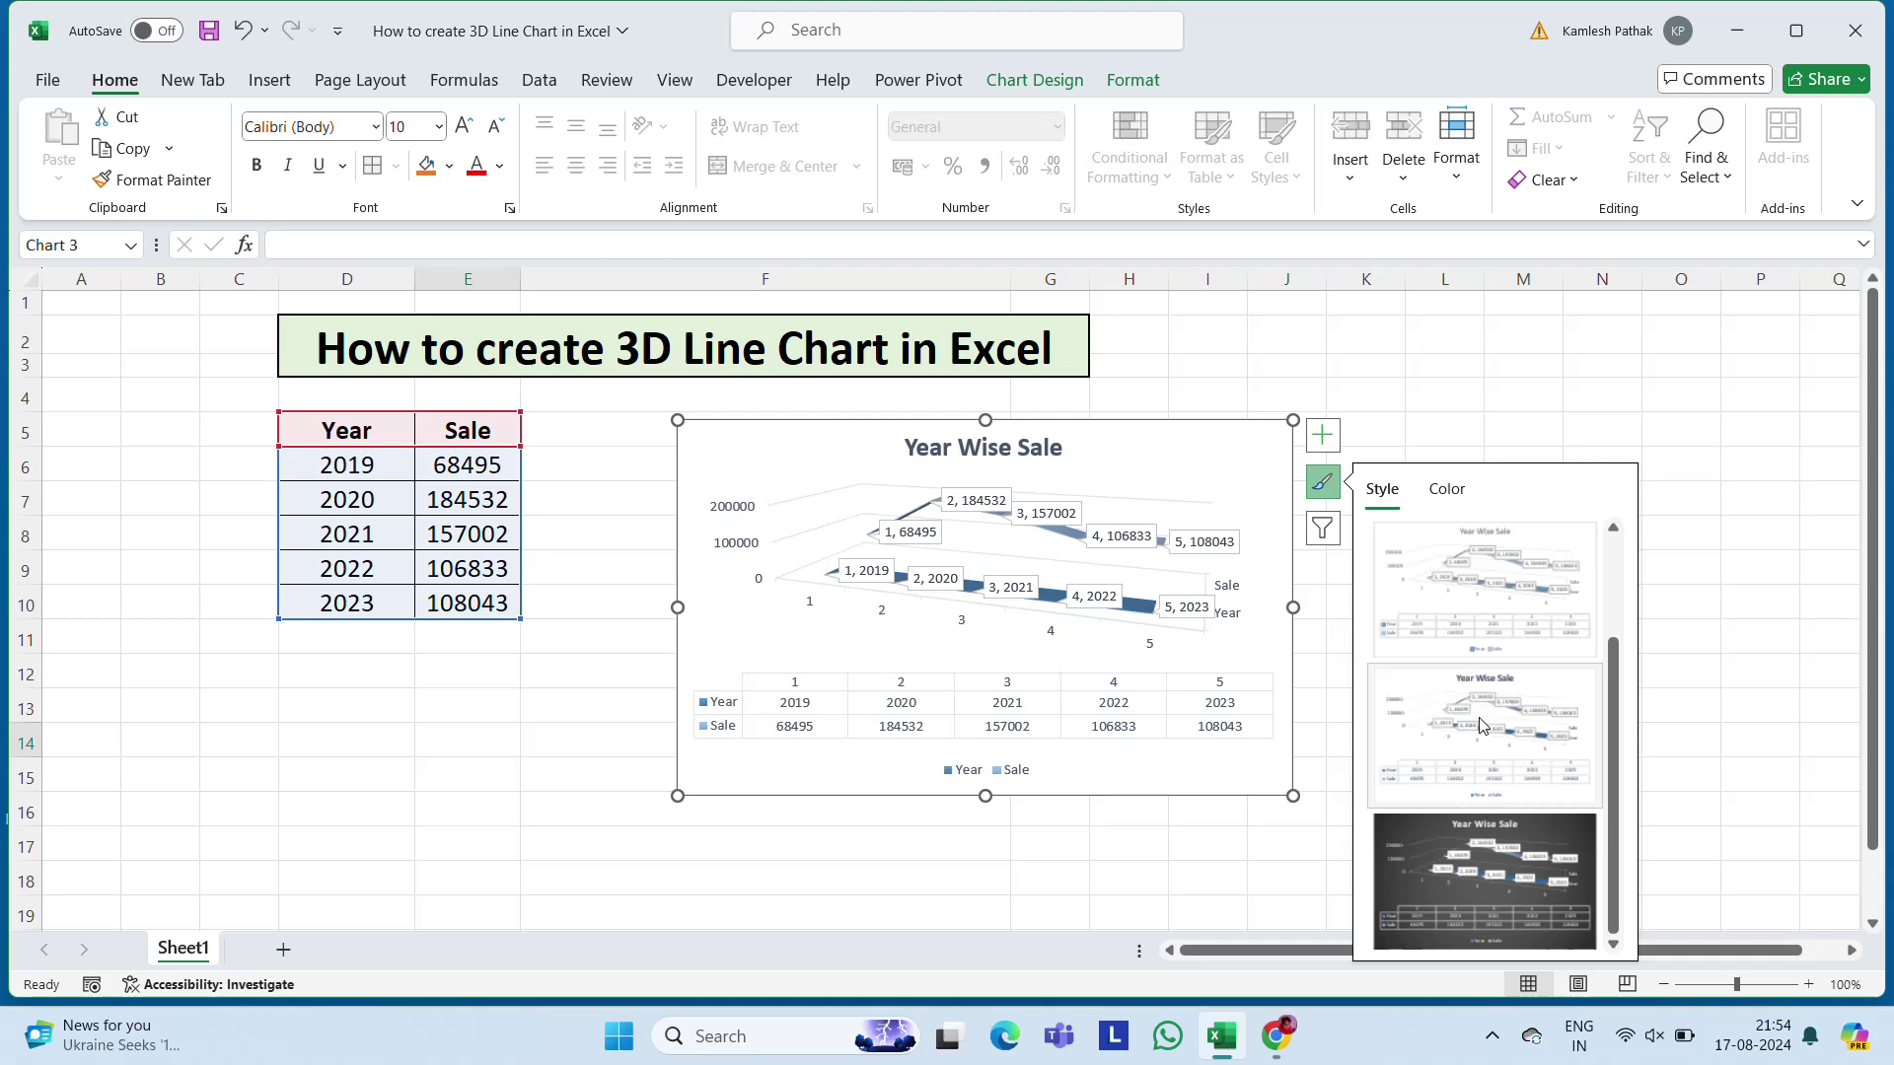
{"action": "left_click", "coordinate": [1447, 490]}
{"action": "key", "text": "Escape"}
{"action": "key", "text": "Escape"}
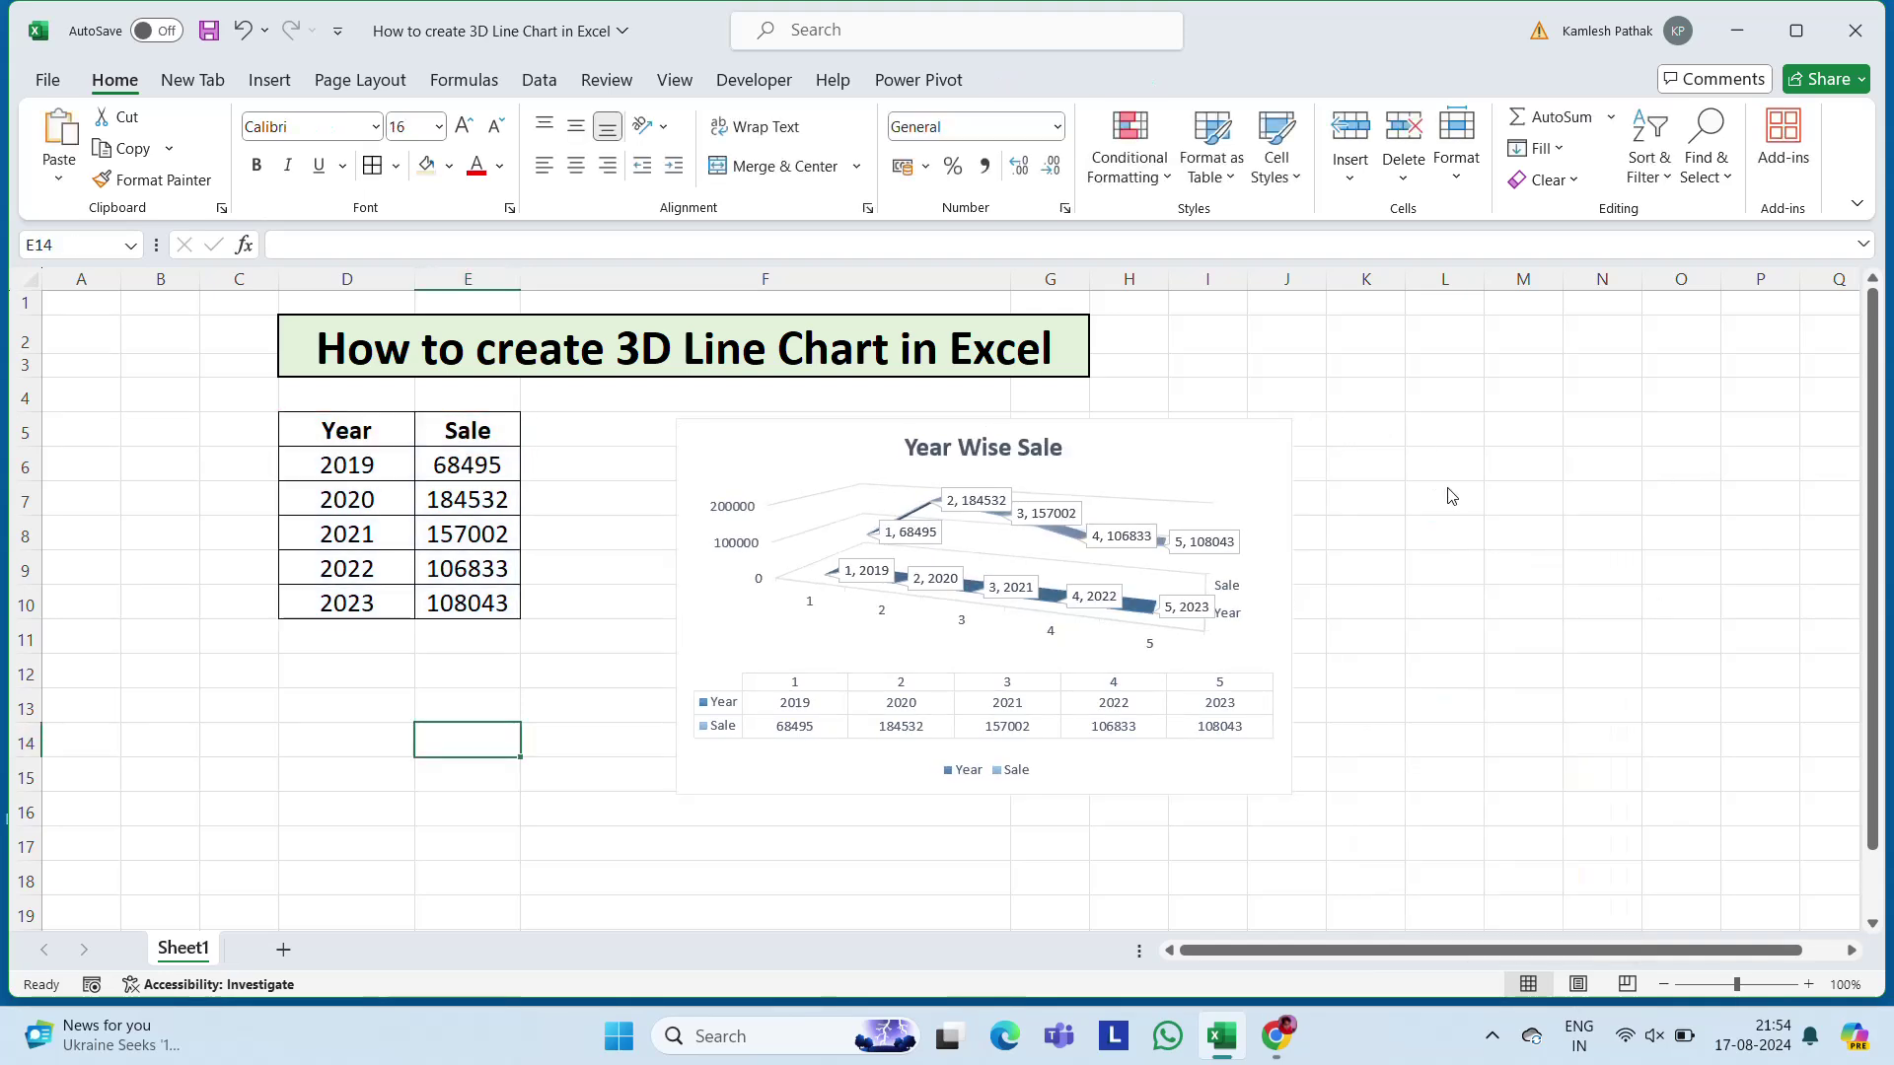
{"action": "left_click", "coordinate": [1124, 528]}
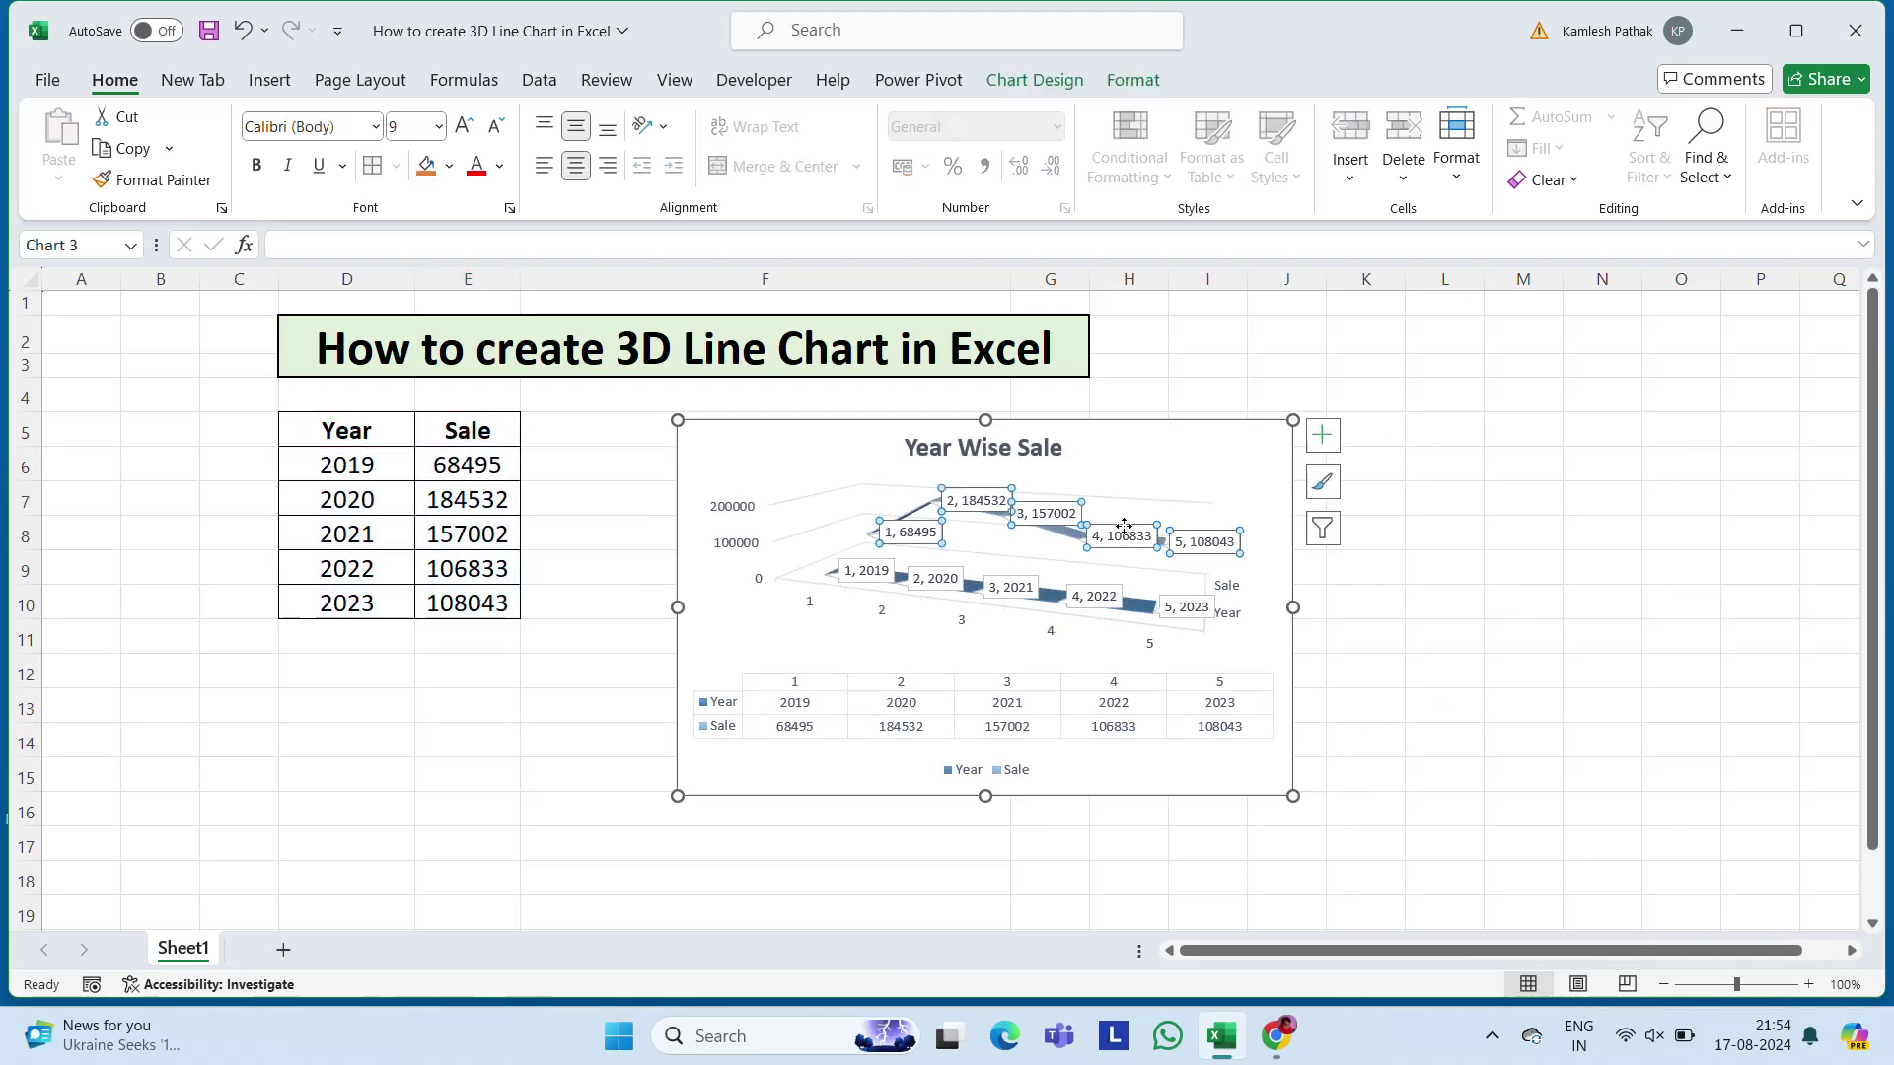
Try adding axis titles to the chart, then leave them removed.
{"action": "left_click", "coordinate": [1321, 435]}
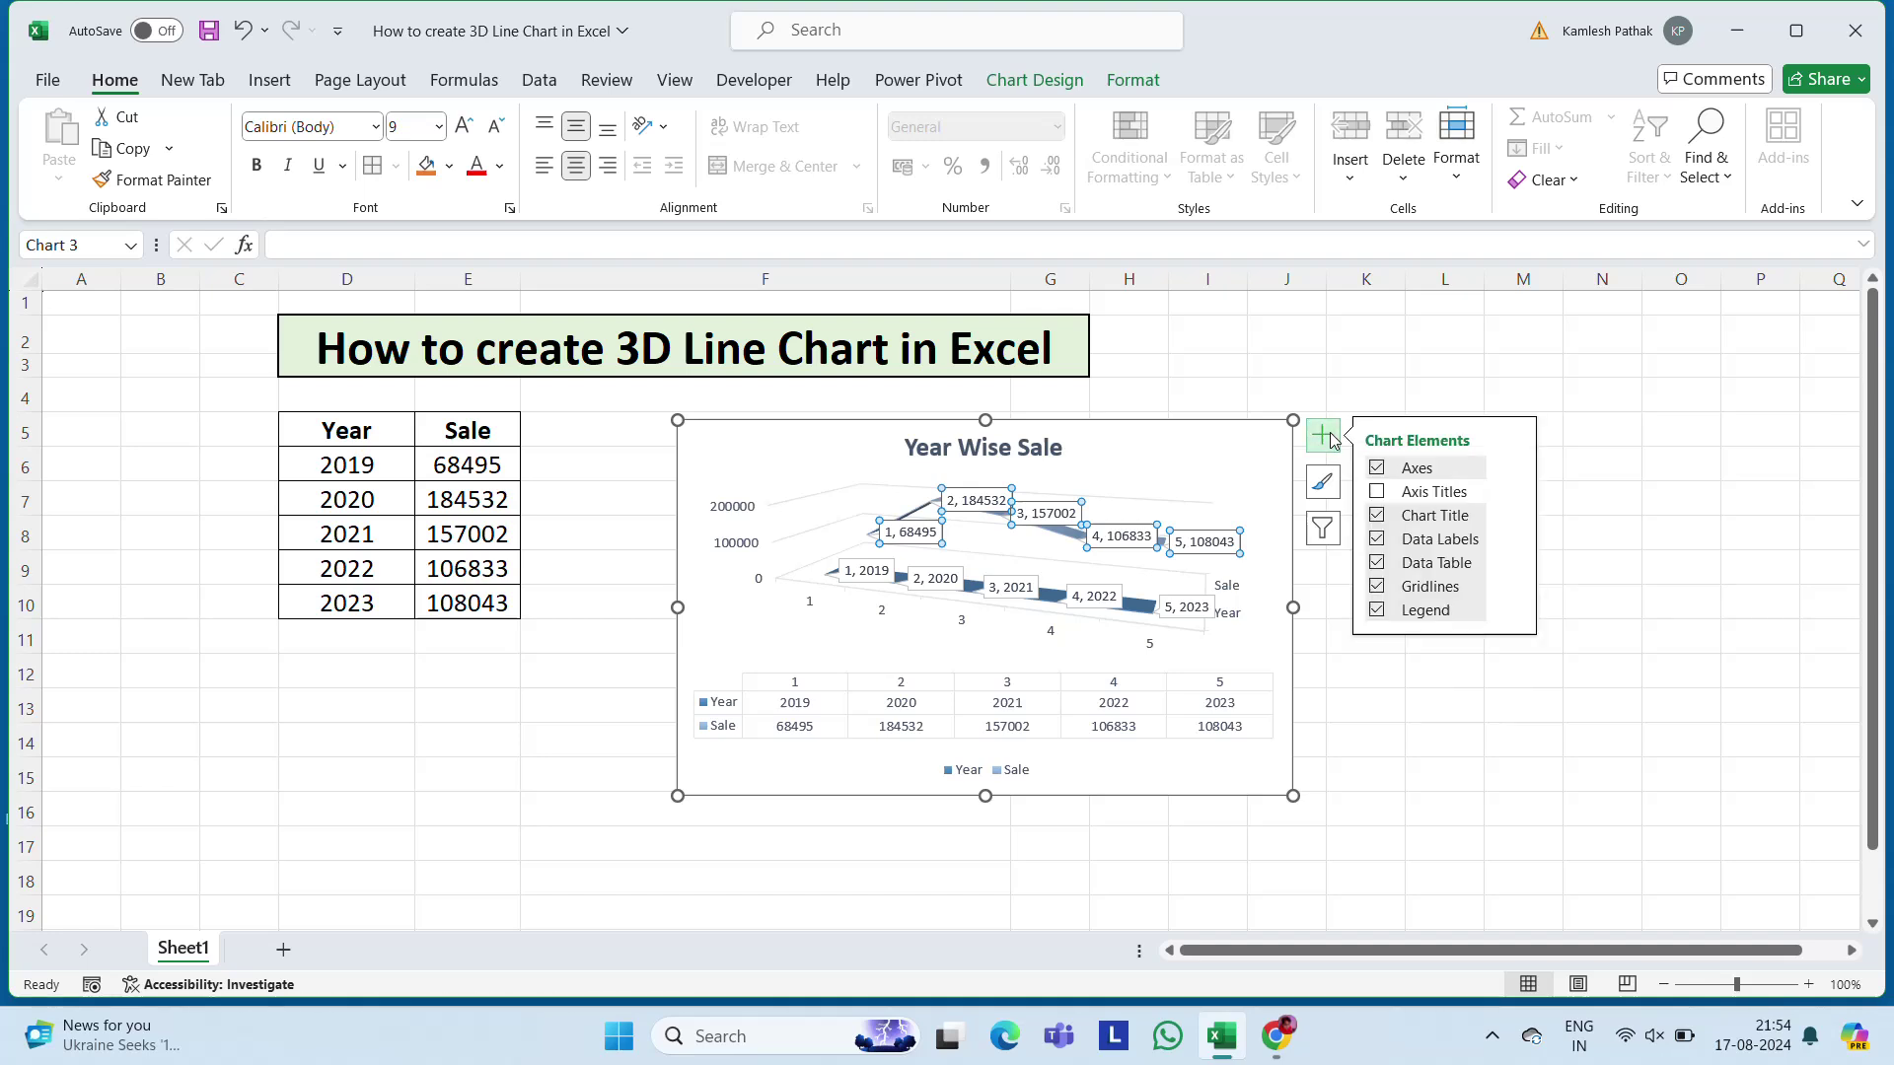
{"action": "left_click", "coordinate": [1377, 494]}
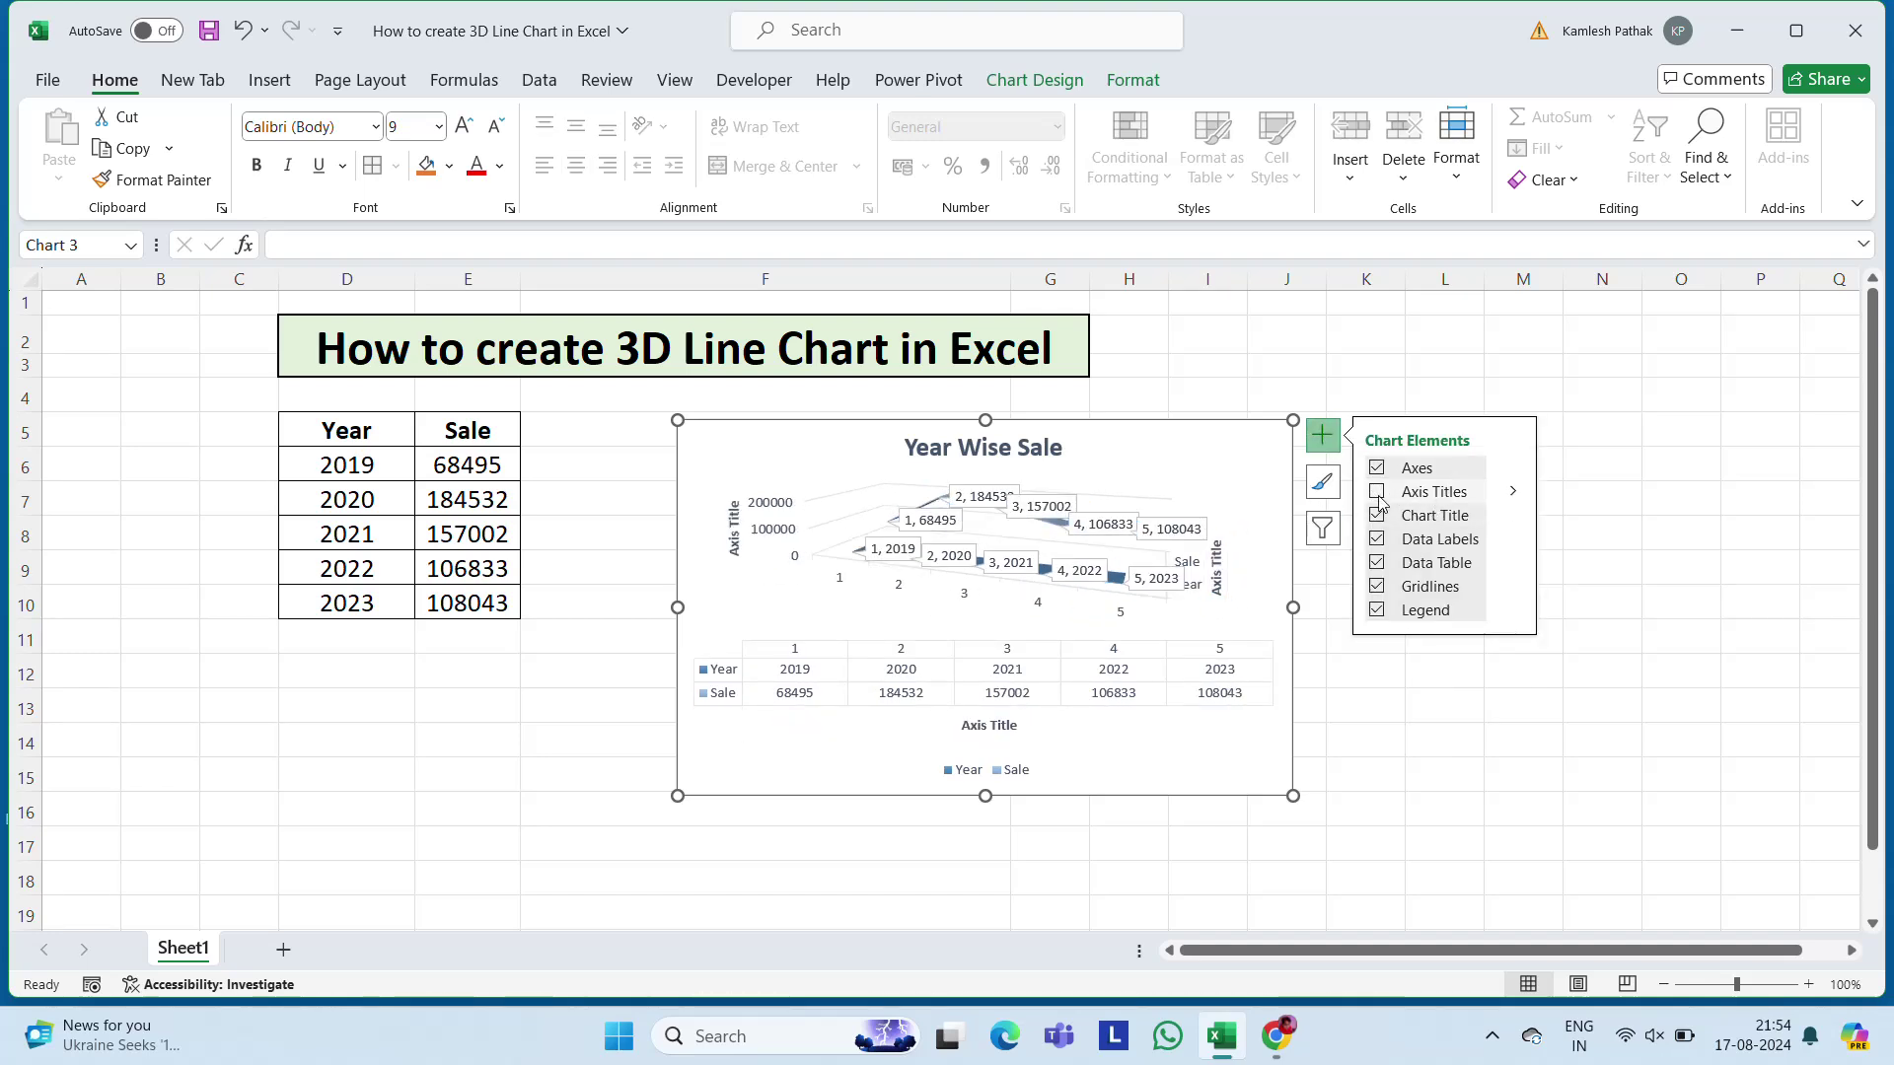
{"action": "left_click", "coordinate": [1378, 492]}
{"action": "left_click", "coordinate": [1379, 499]}
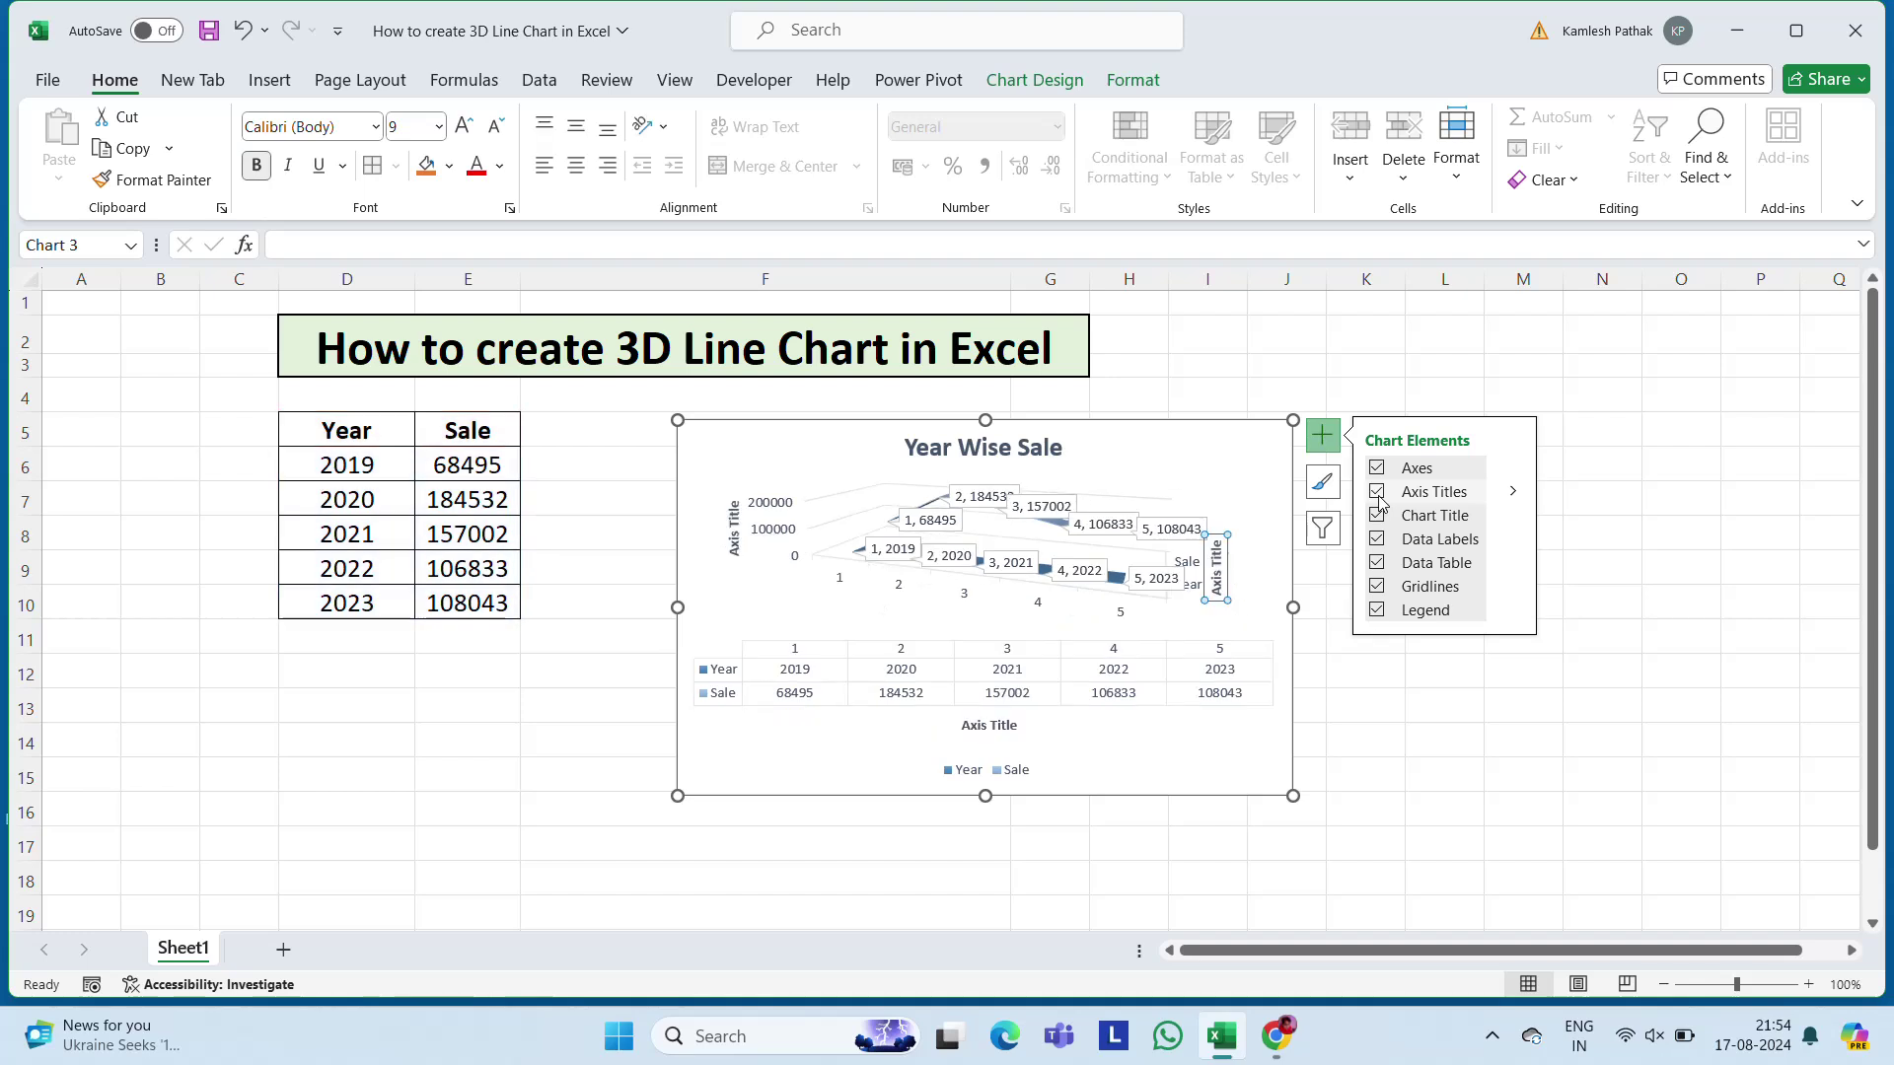
{"action": "left_click", "coordinate": [1379, 496]}
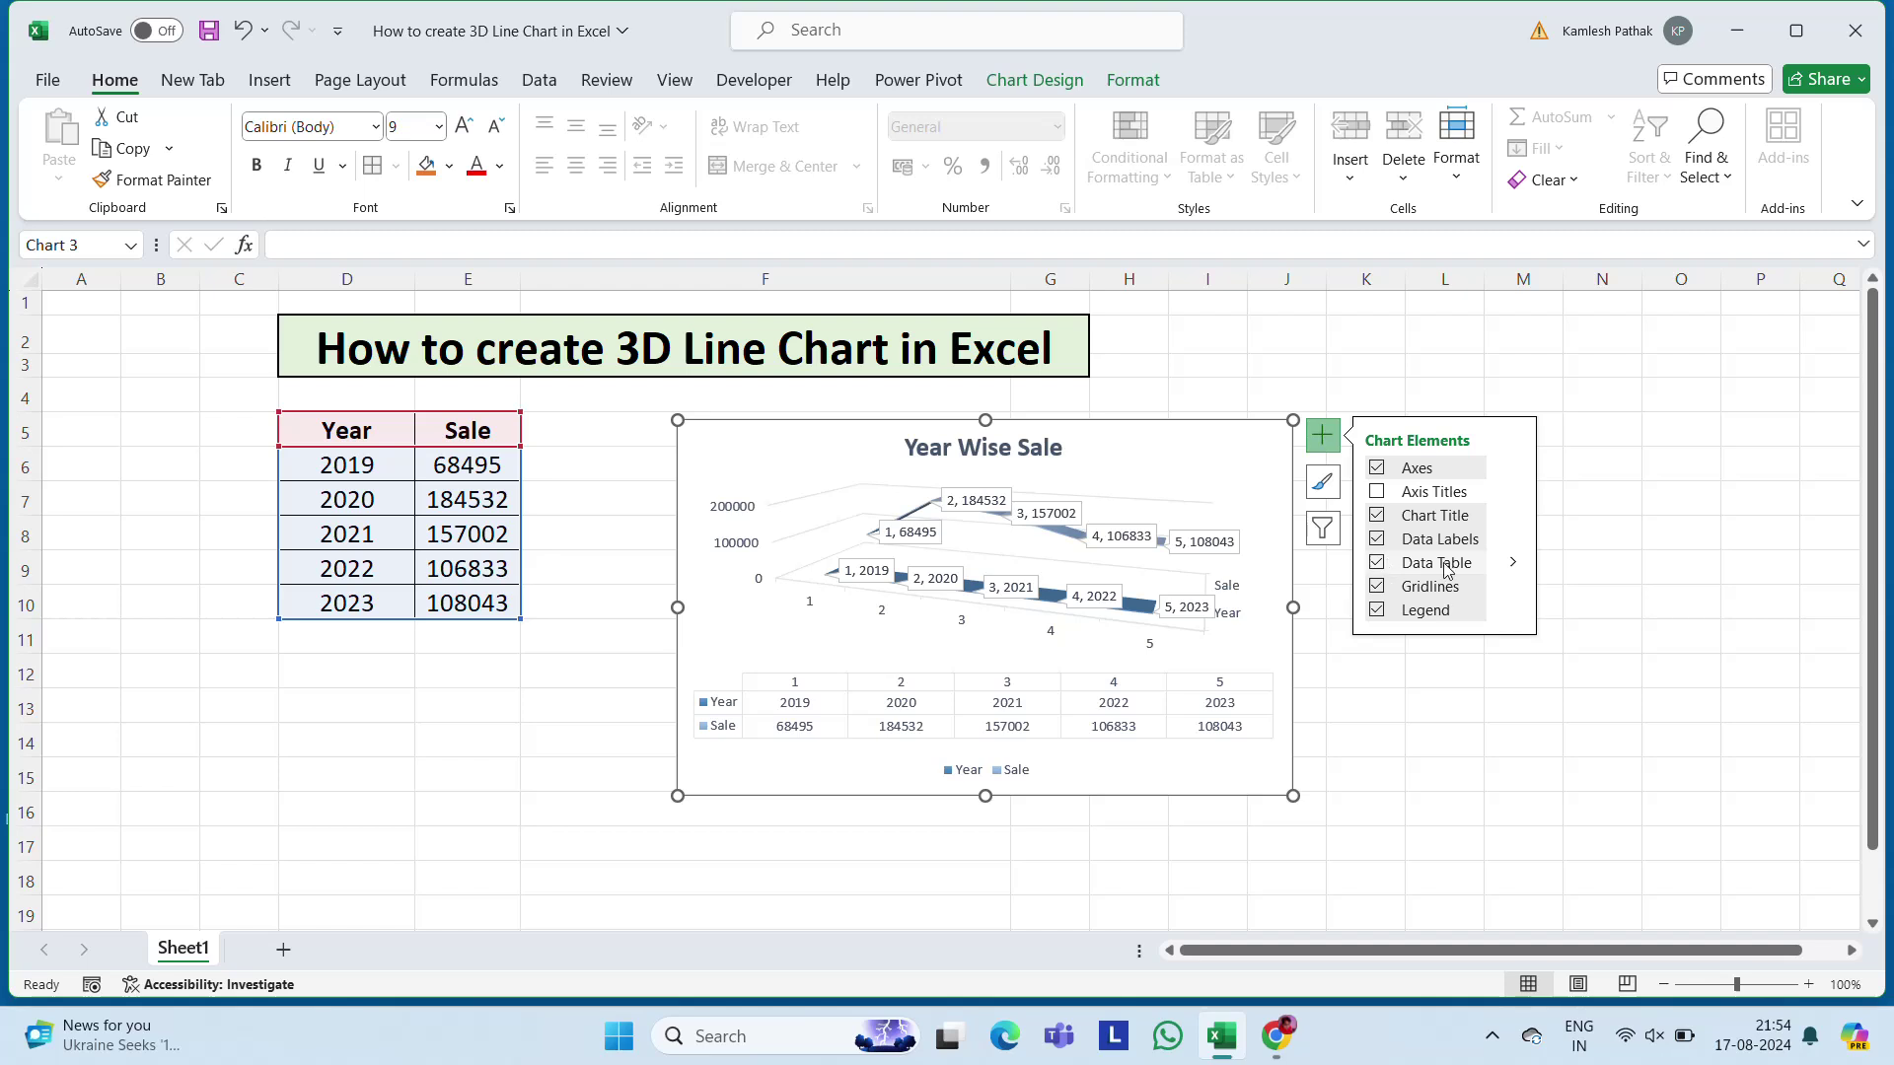
Keep gridlines and legend shown, and move the legend to the bottom below the data table.
{"action": "left_click", "coordinate": [1514, 570]}
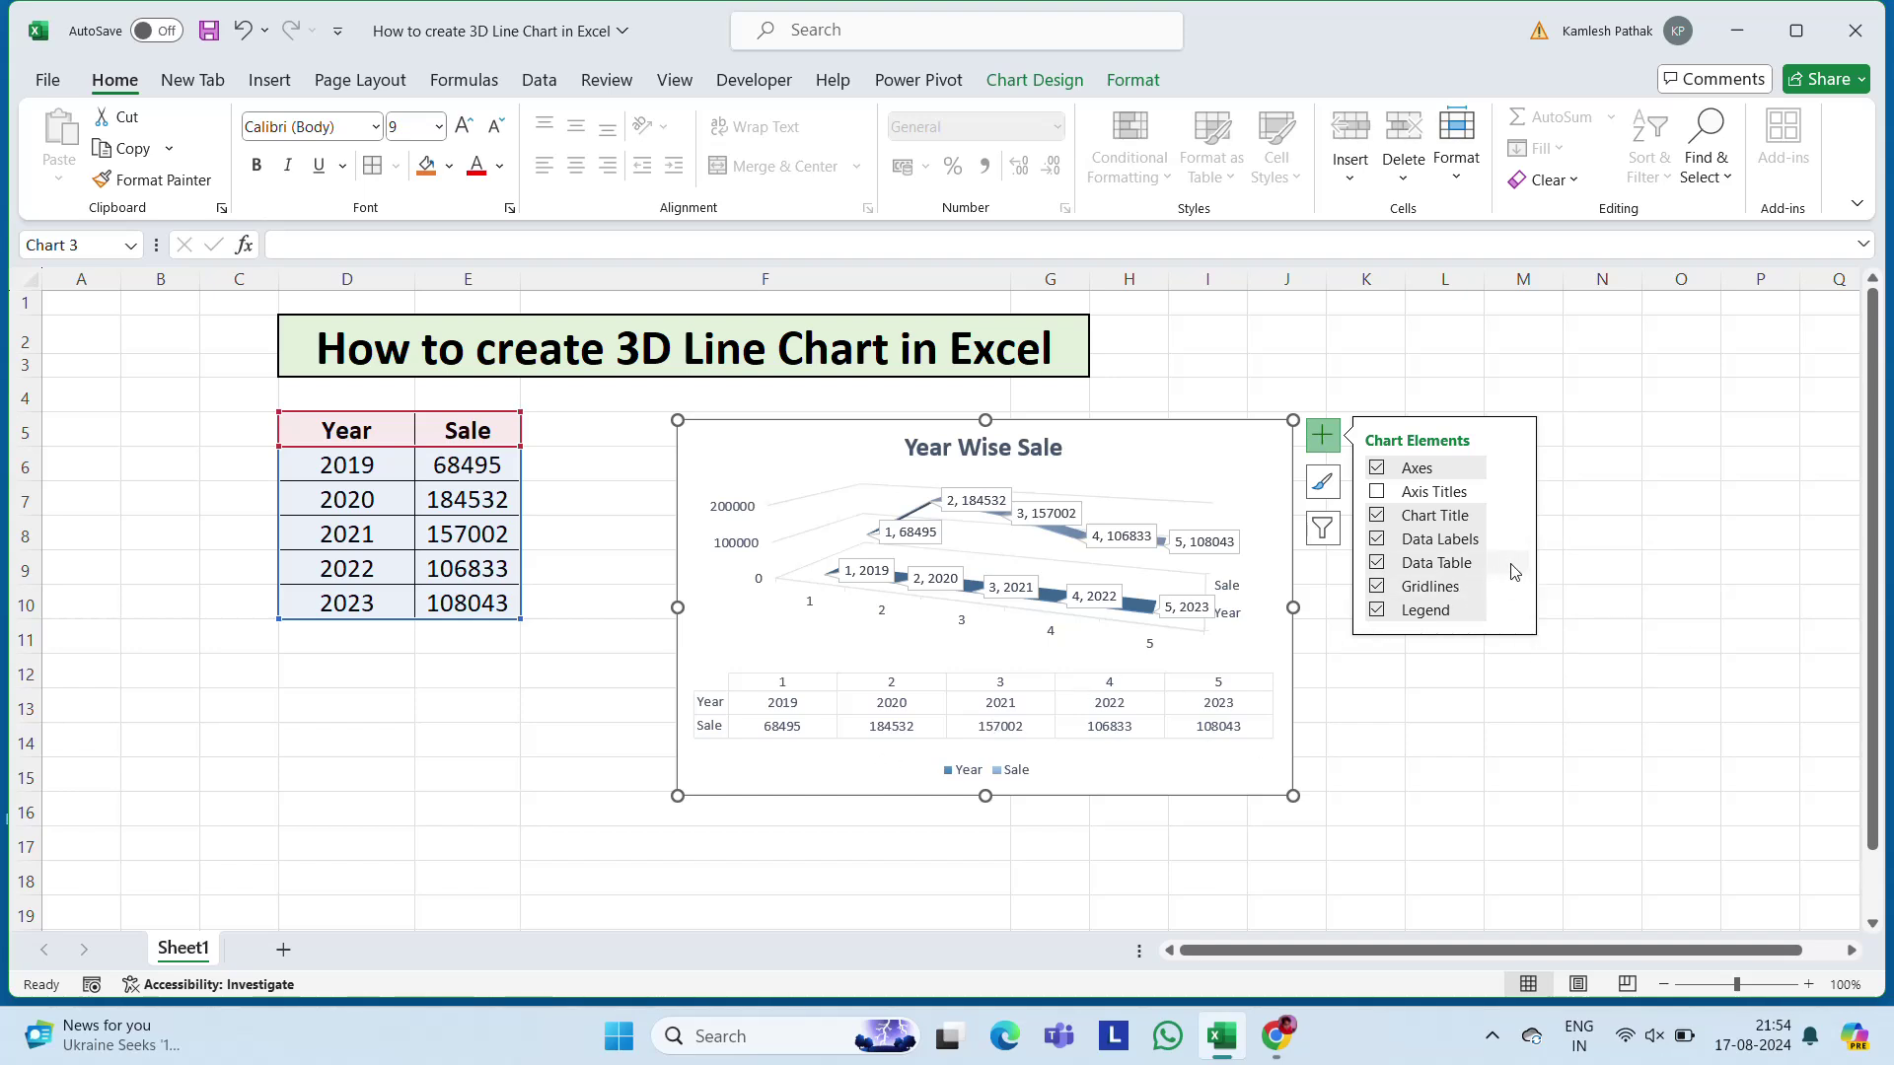
{"action": "left_click", "coordinate": [1380, 588]}
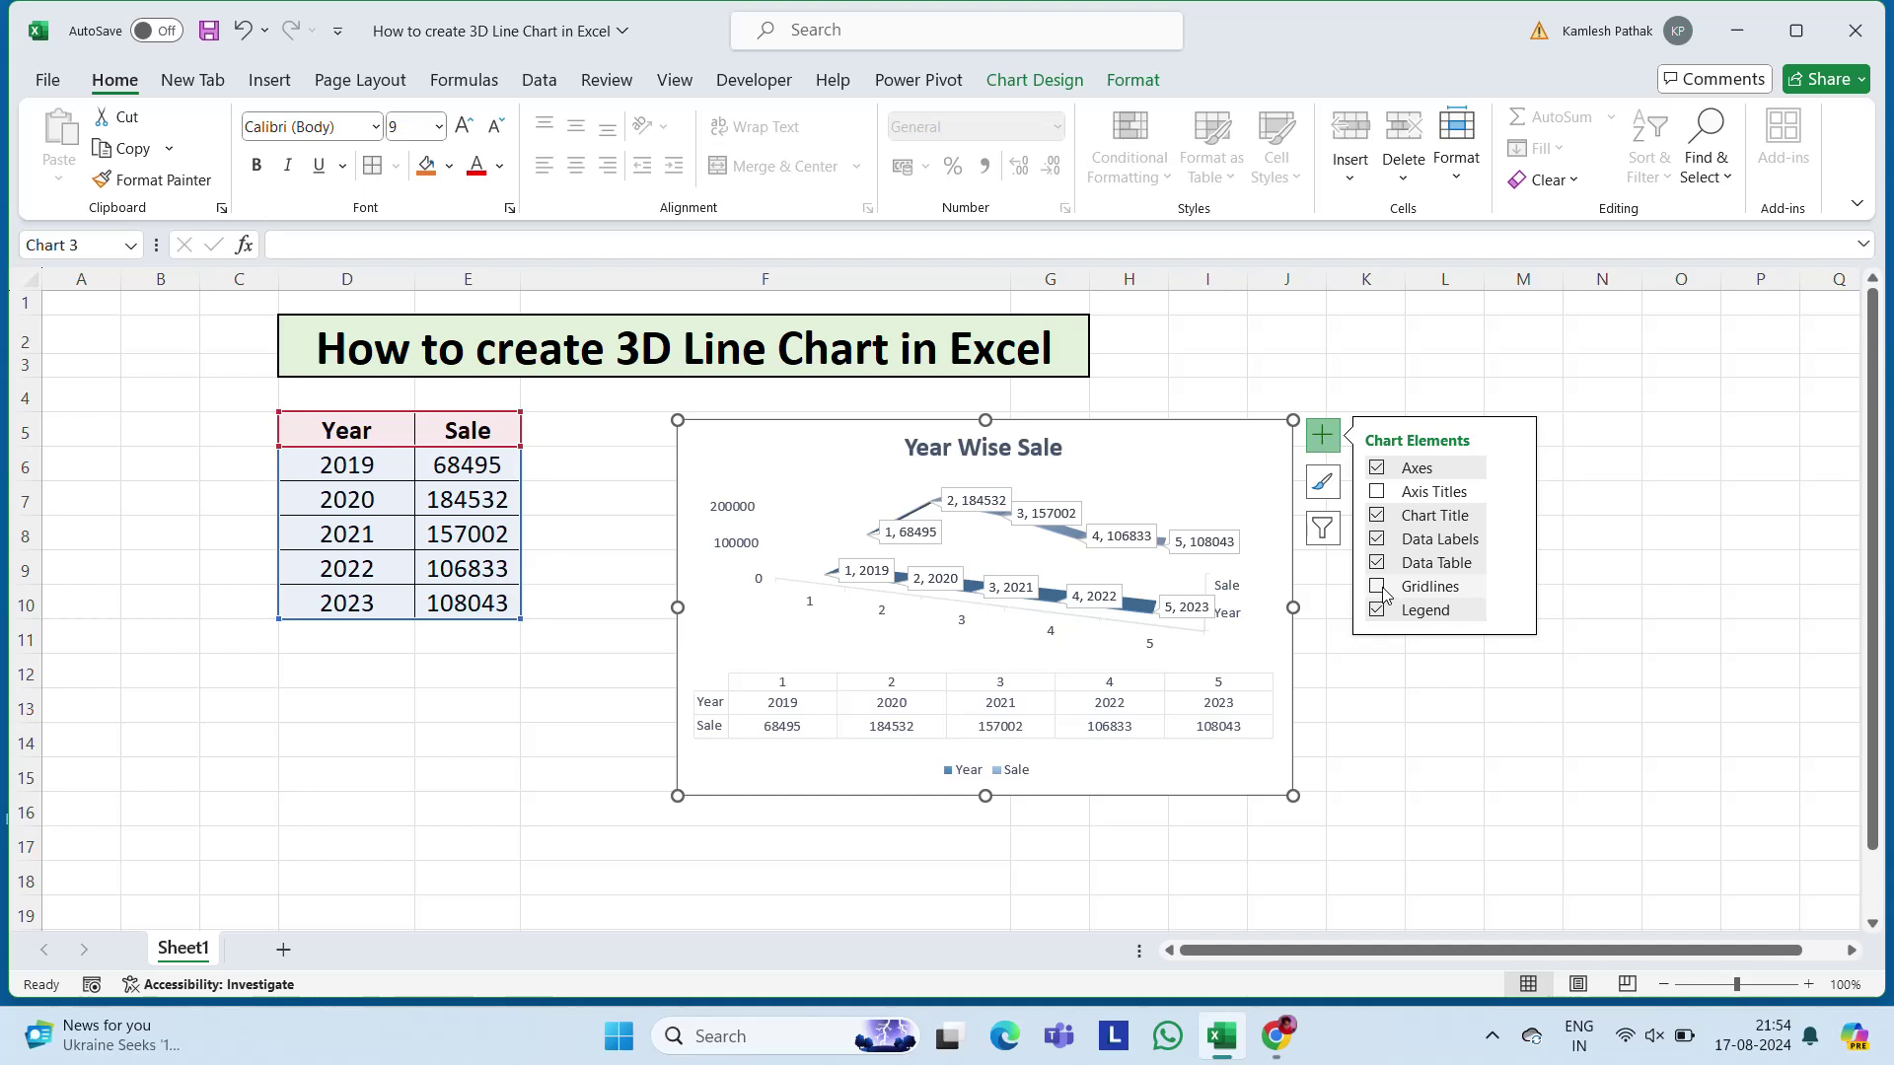
{"action": "left_click", "coordinate": [1379, 587]}
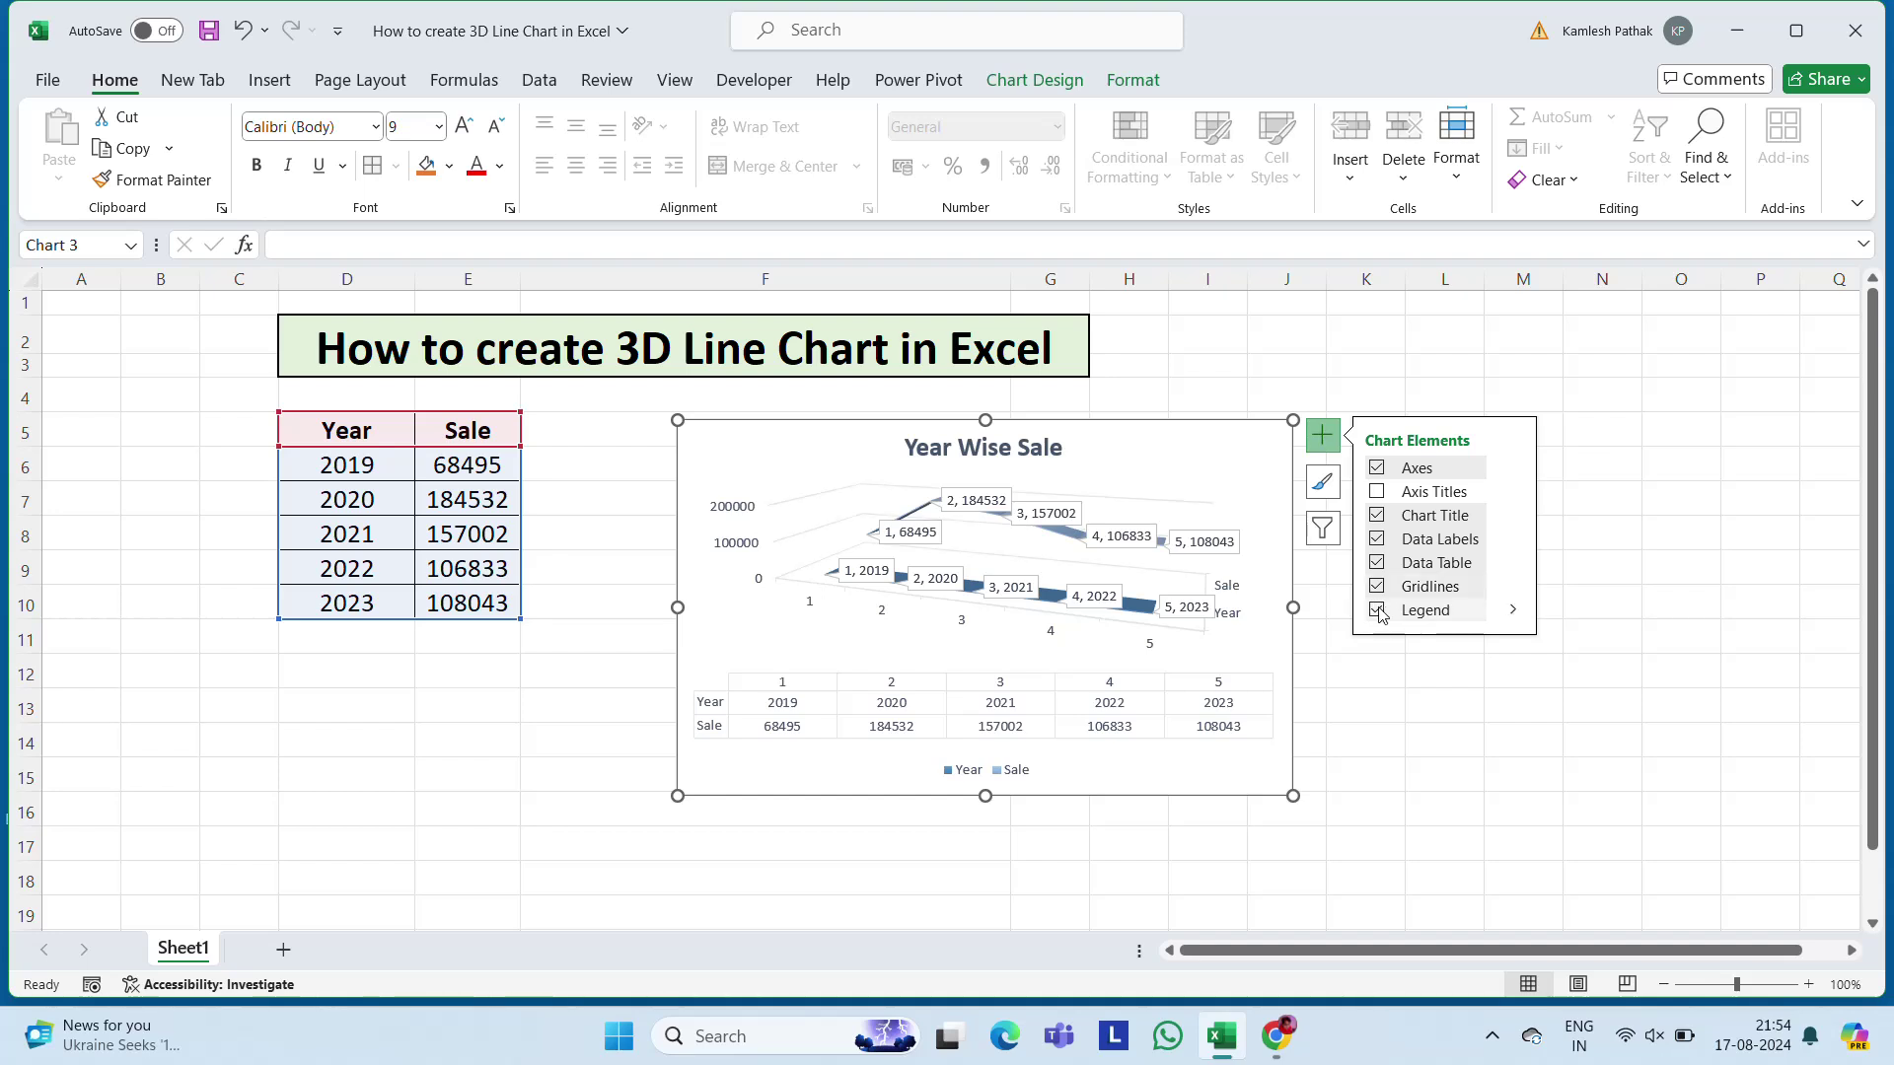
{"action": "left_click", "coordinate": [1379, 610]}
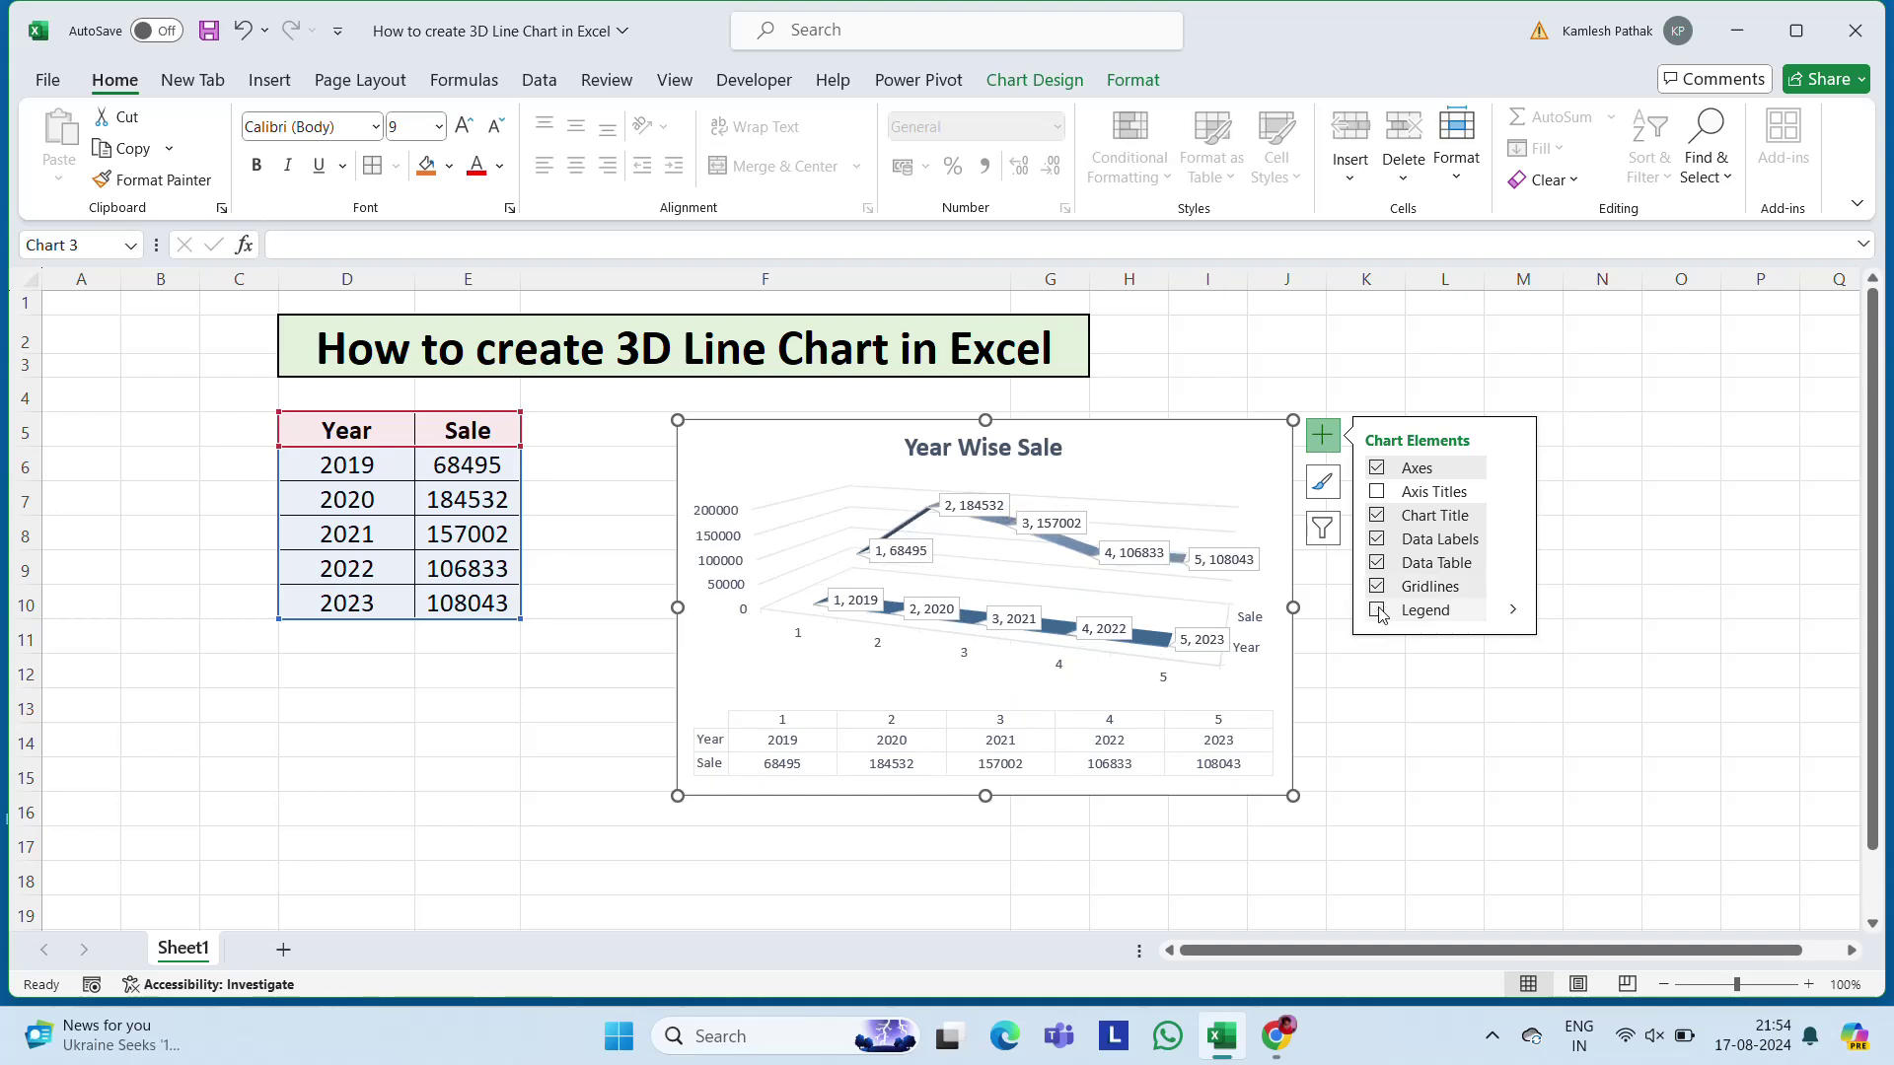
{"action": "left_click", "coordinate": [1379, 611]}
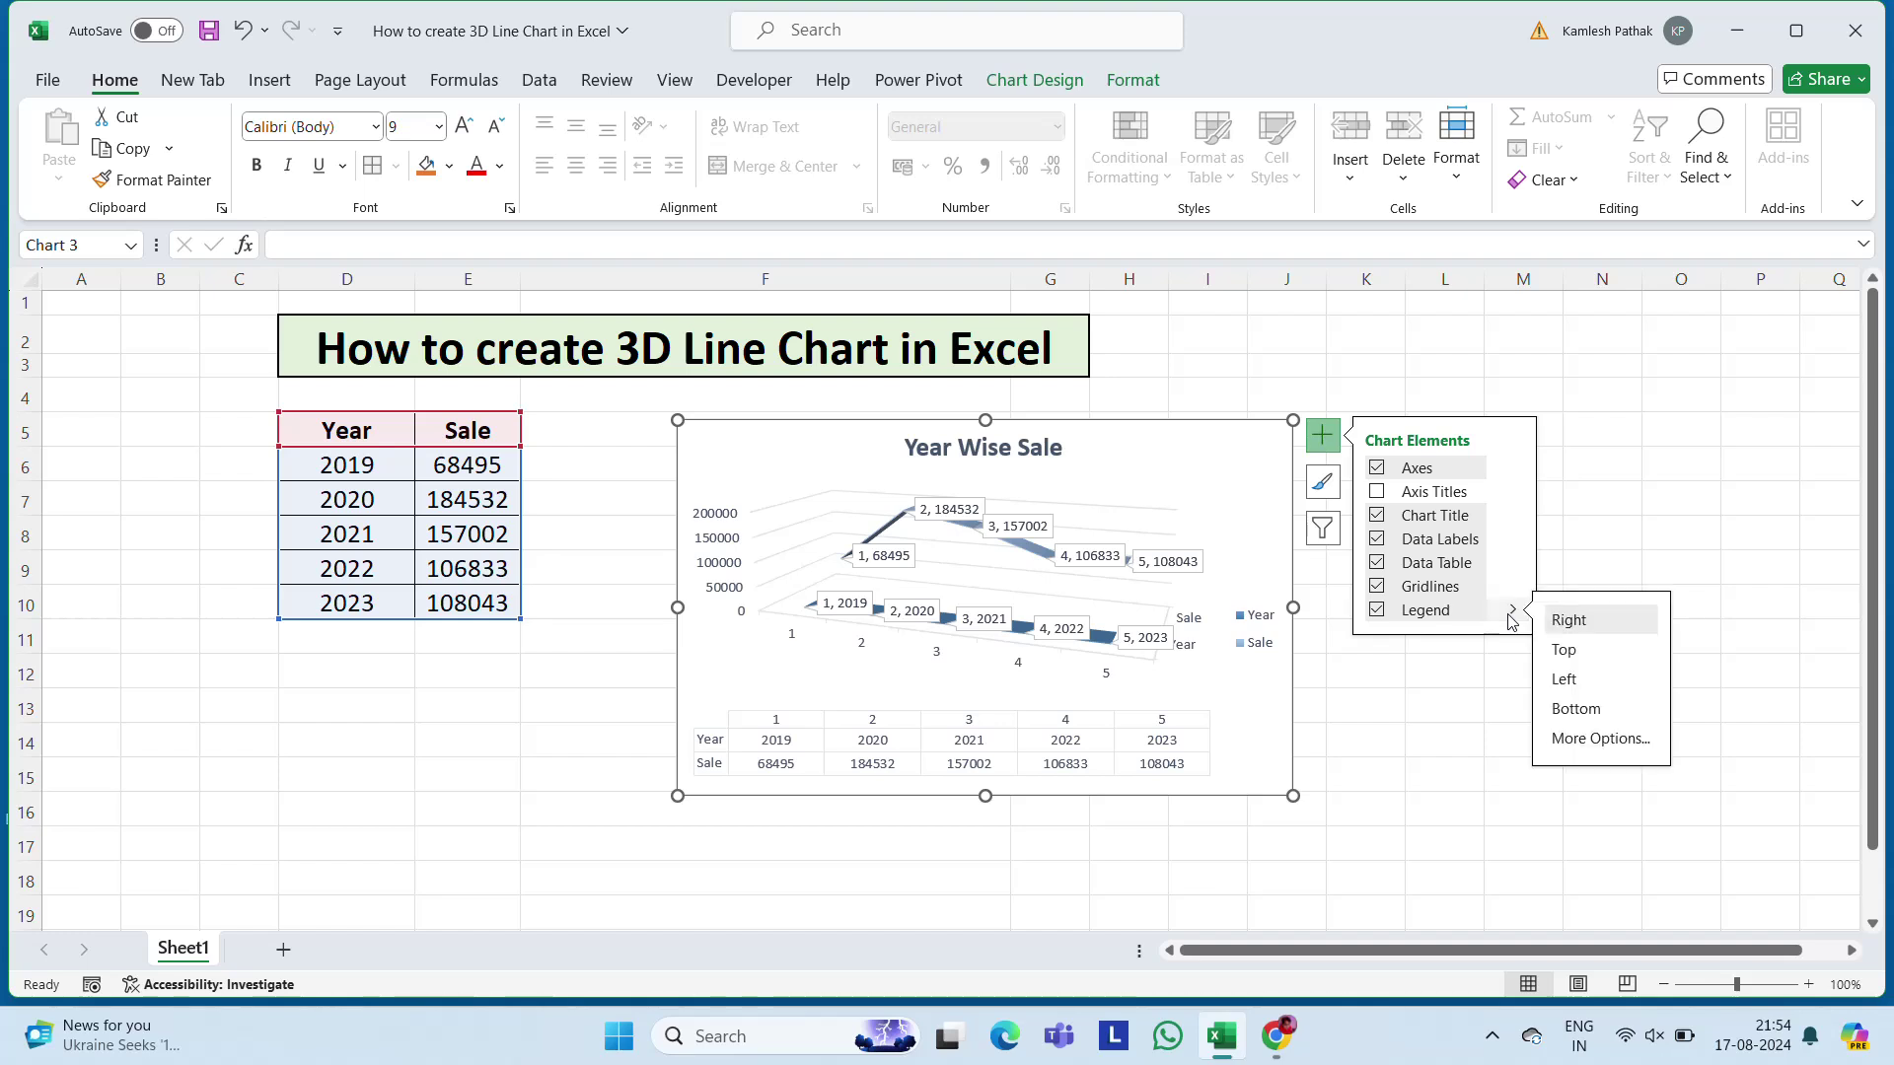
{"action": "mouse_move", "coordinate": [1510, 610]}
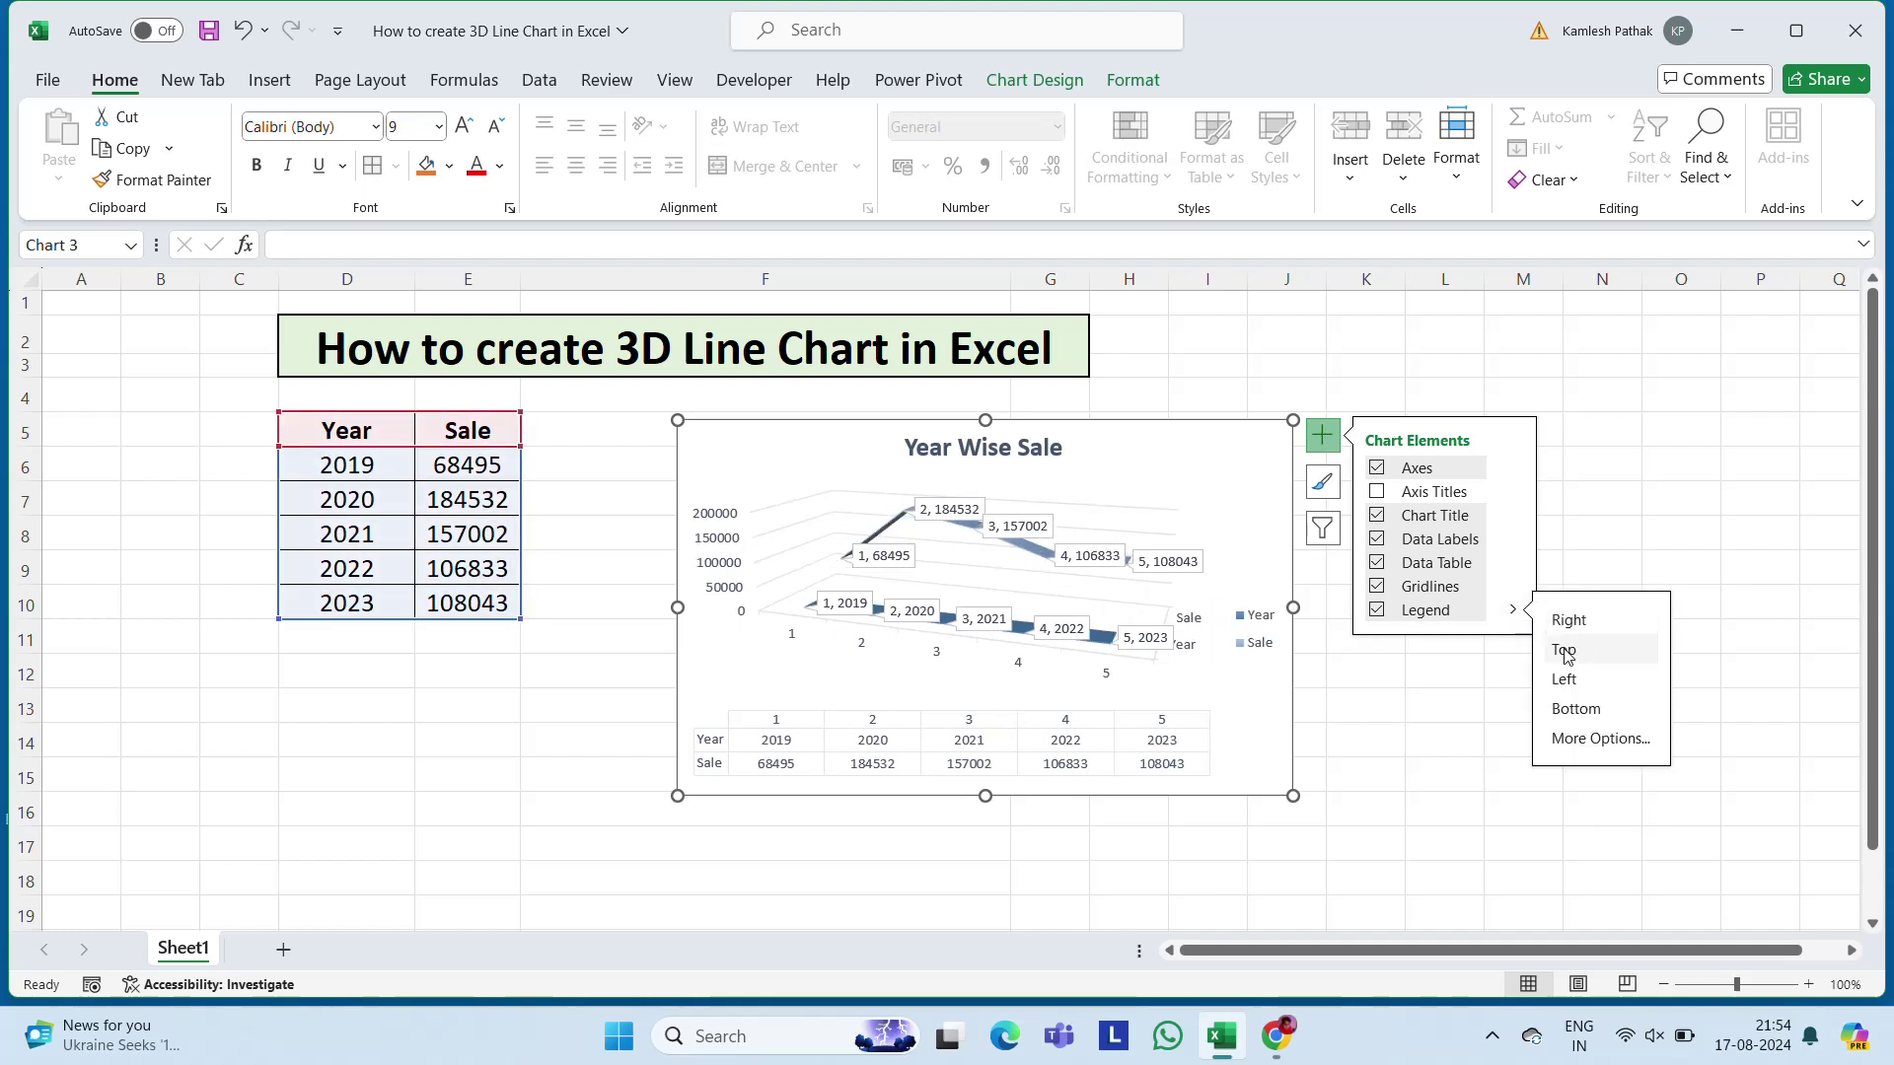
{"action": "left_click", "coordinate": [1565, 651]}
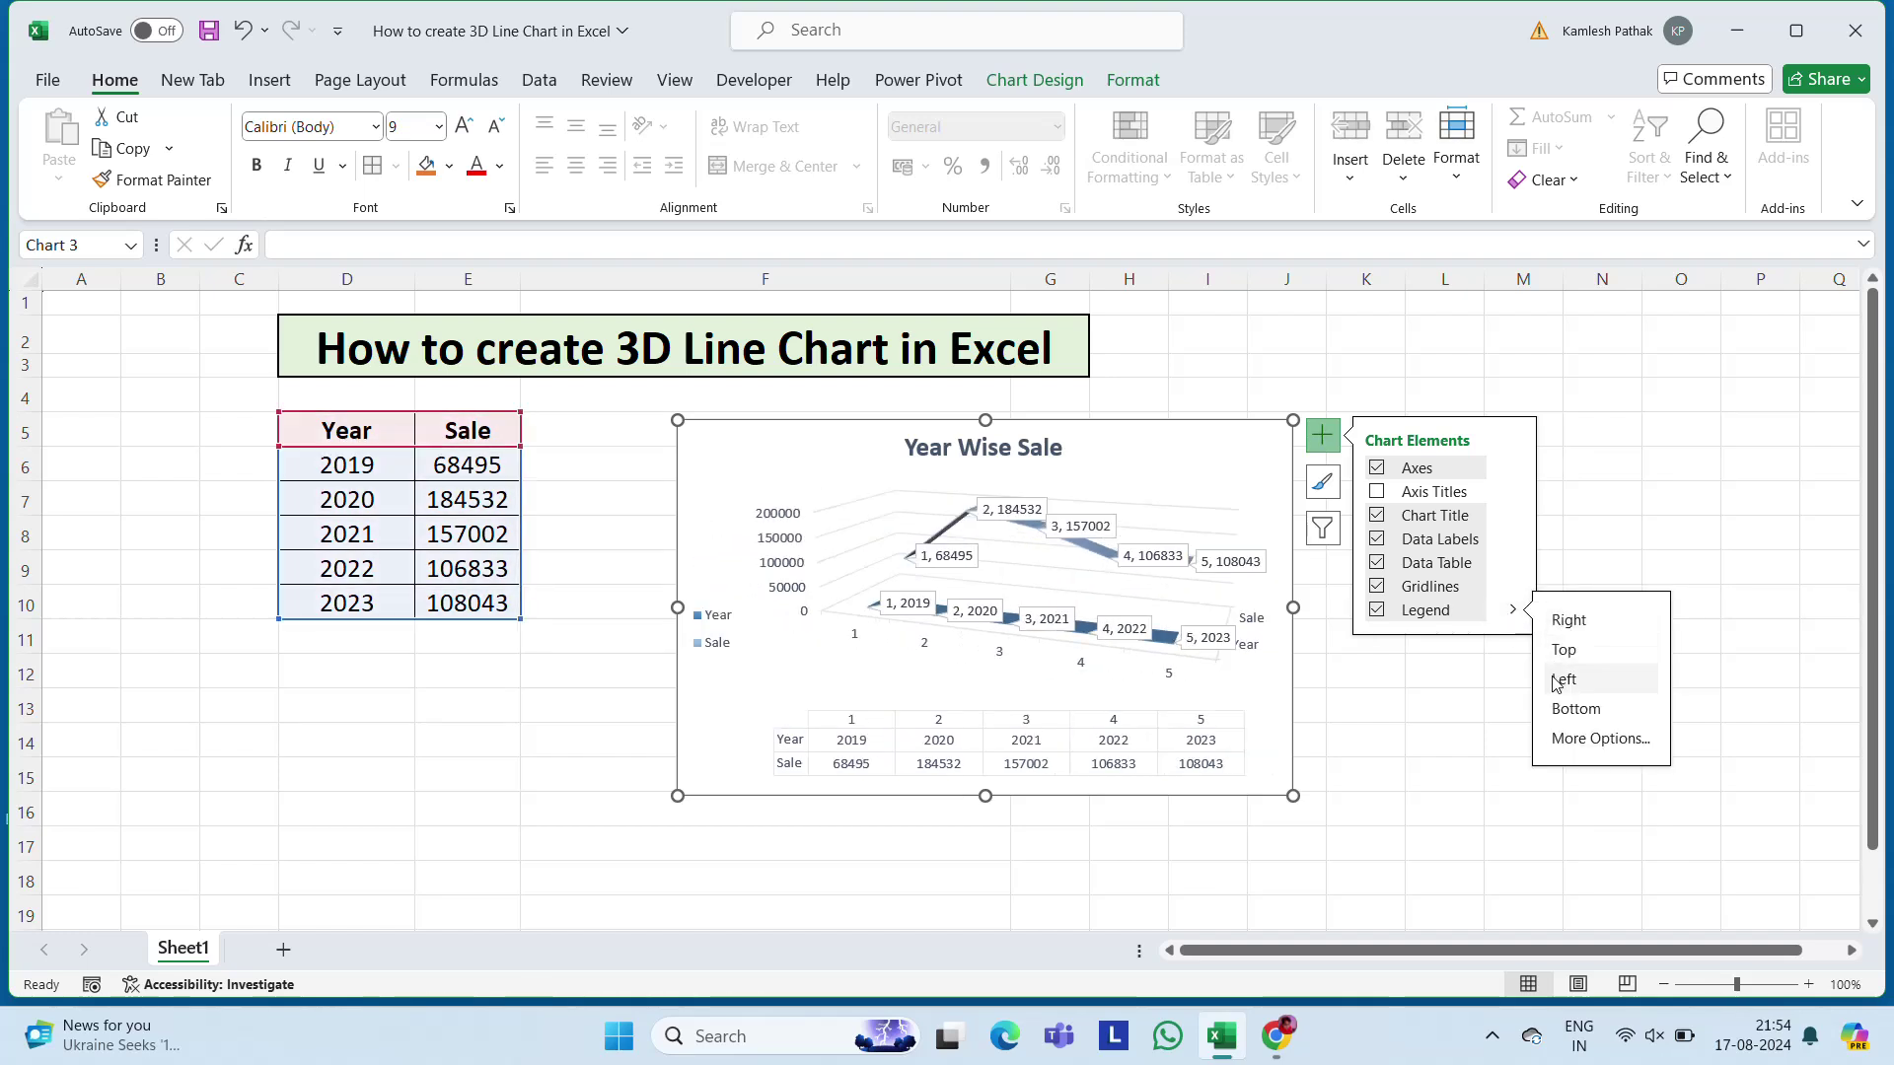
{"action": "left_click", "coordinate": [1570, 712]}
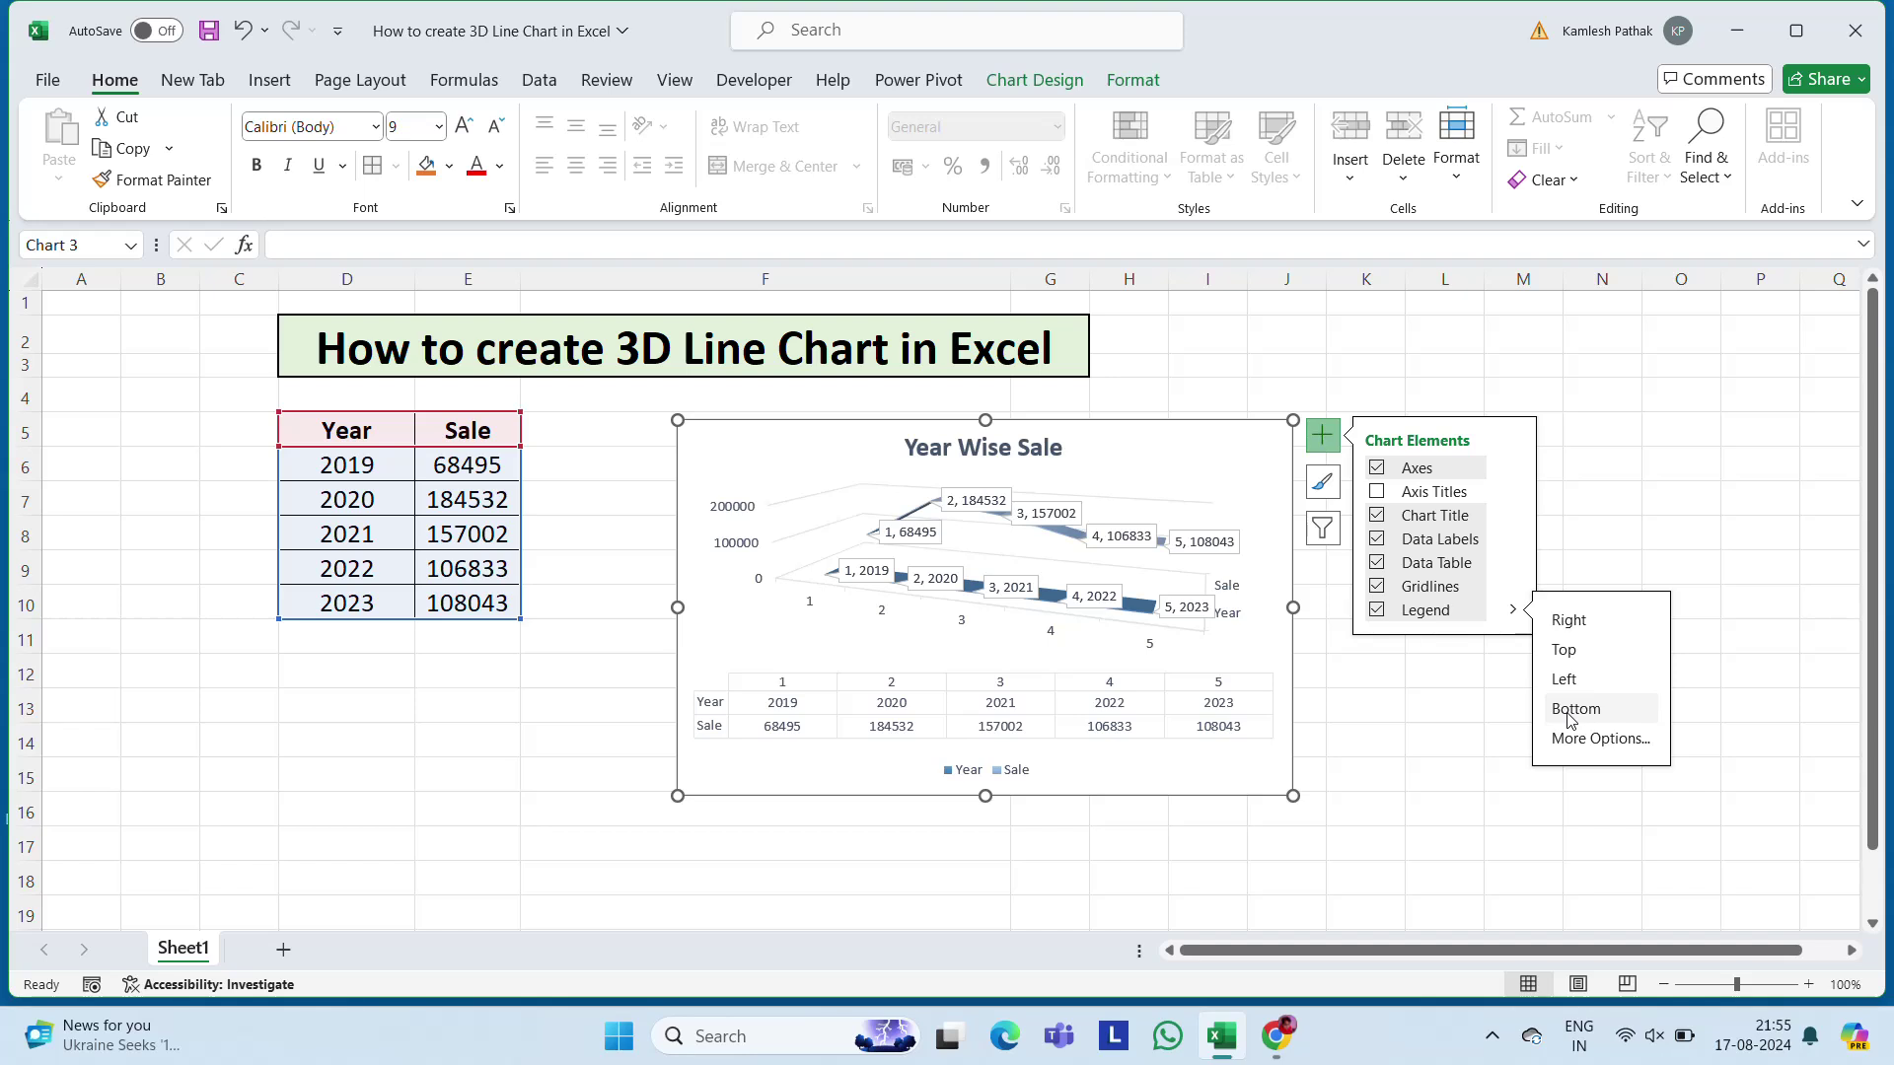
In Format Legend, compare Left, Right and Top Right positions, then set the legend to Bottom.
{"action": "left_click", "coordinate": [1600, 740]}
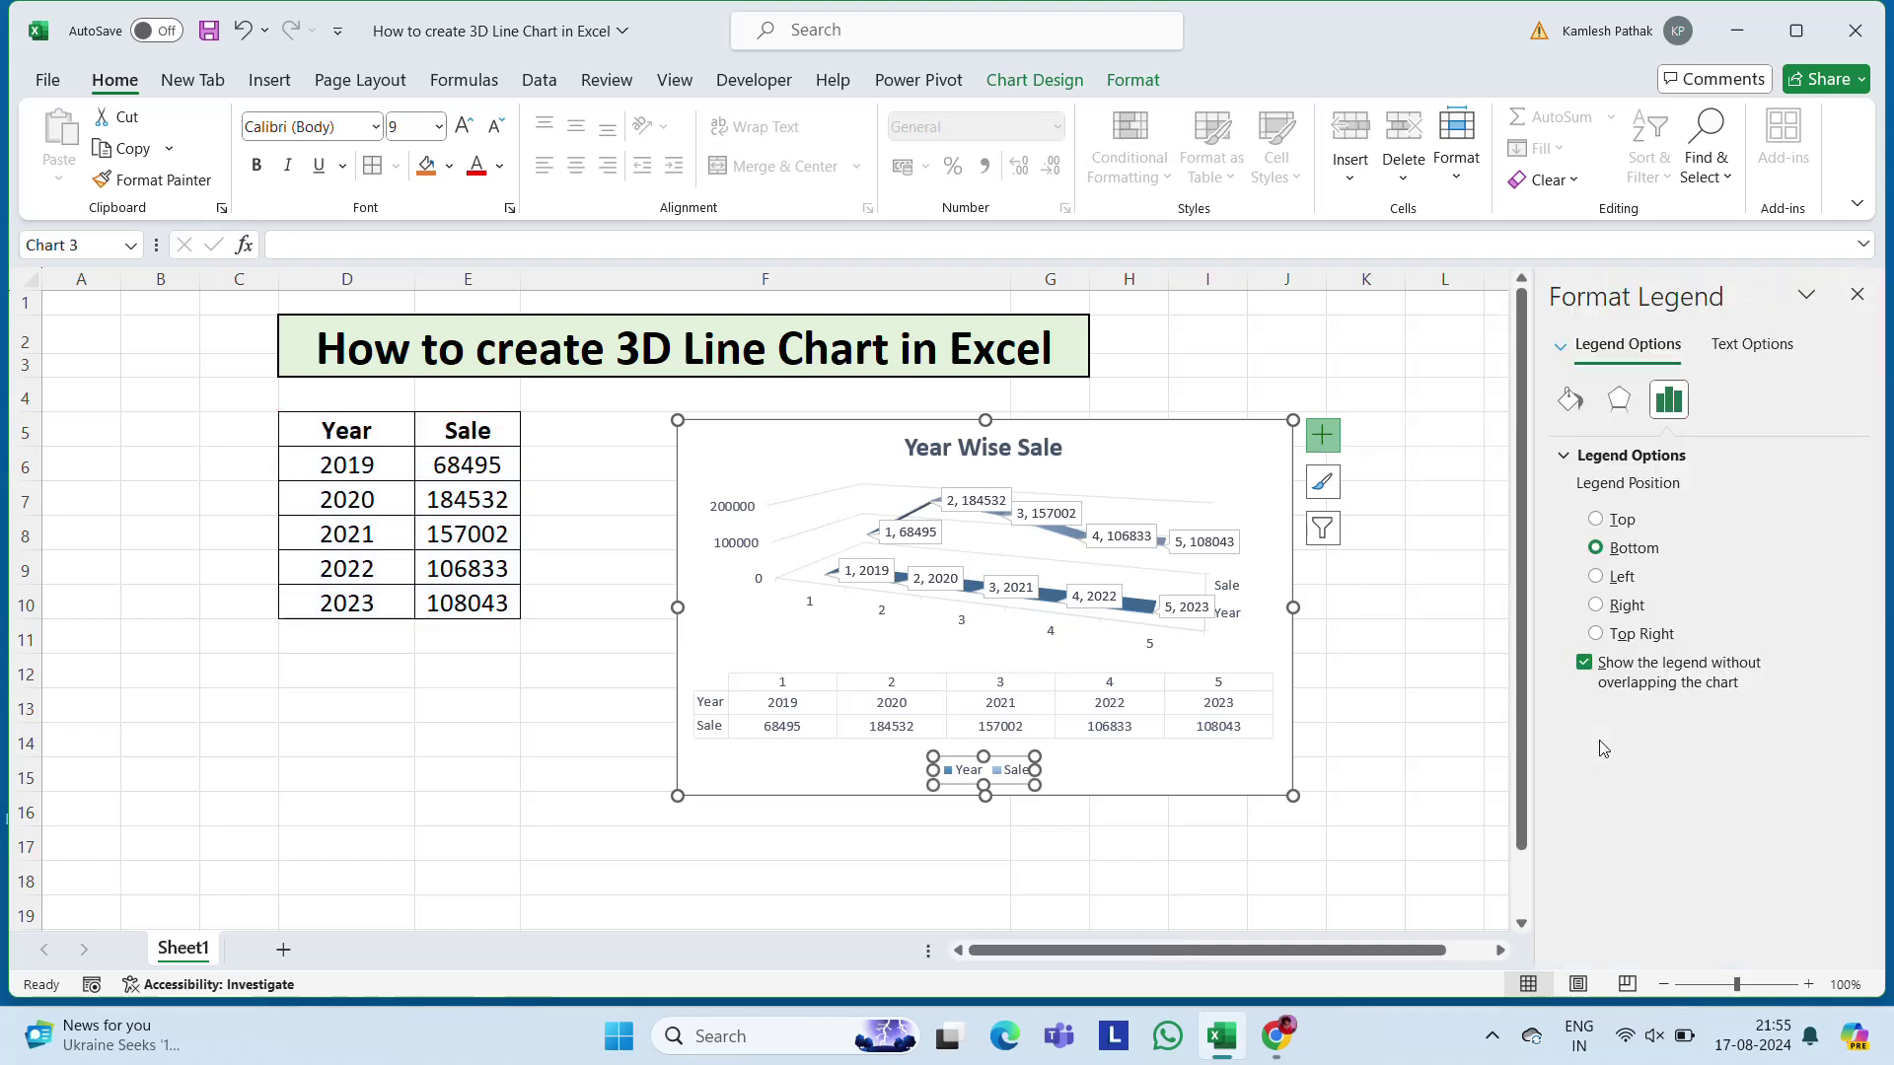
{"action": "left_click", "coordinate": [1596, 577]}
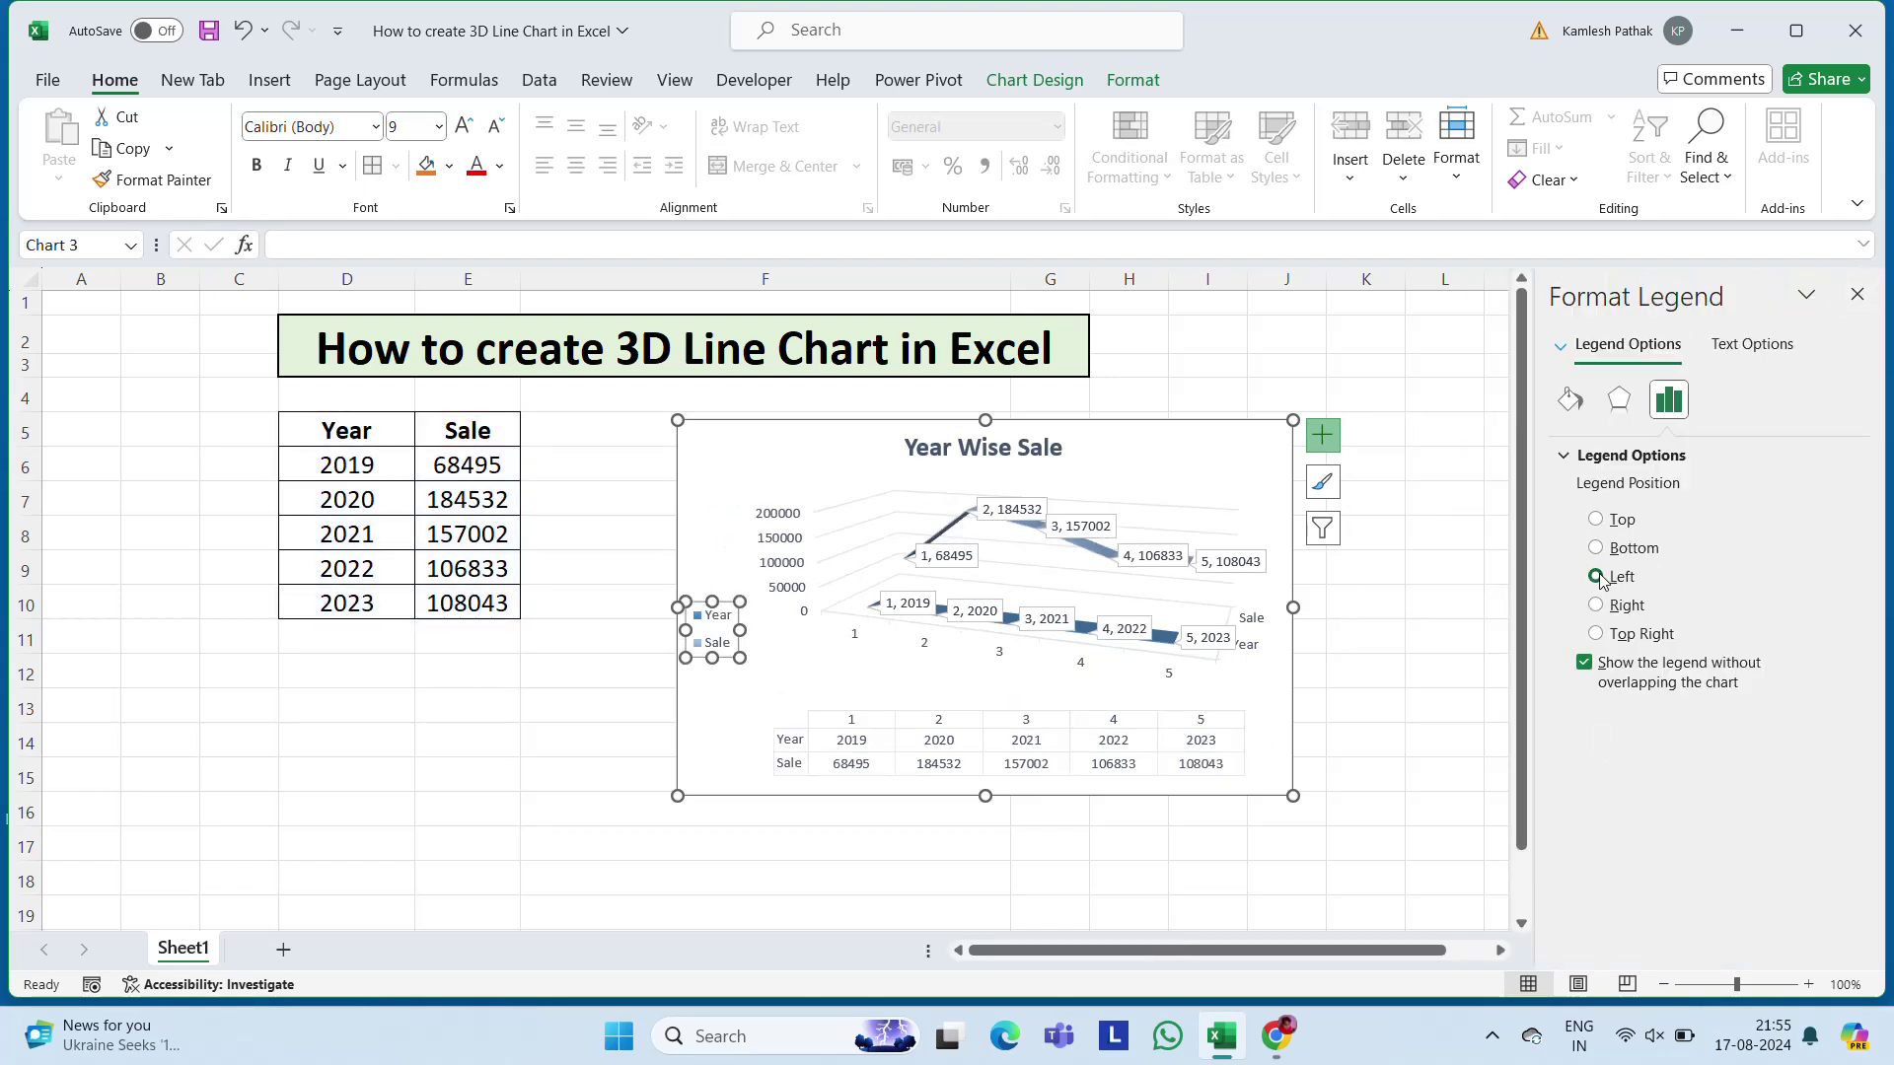
{"action": "left_click", "coordinate": [1596, 605]}
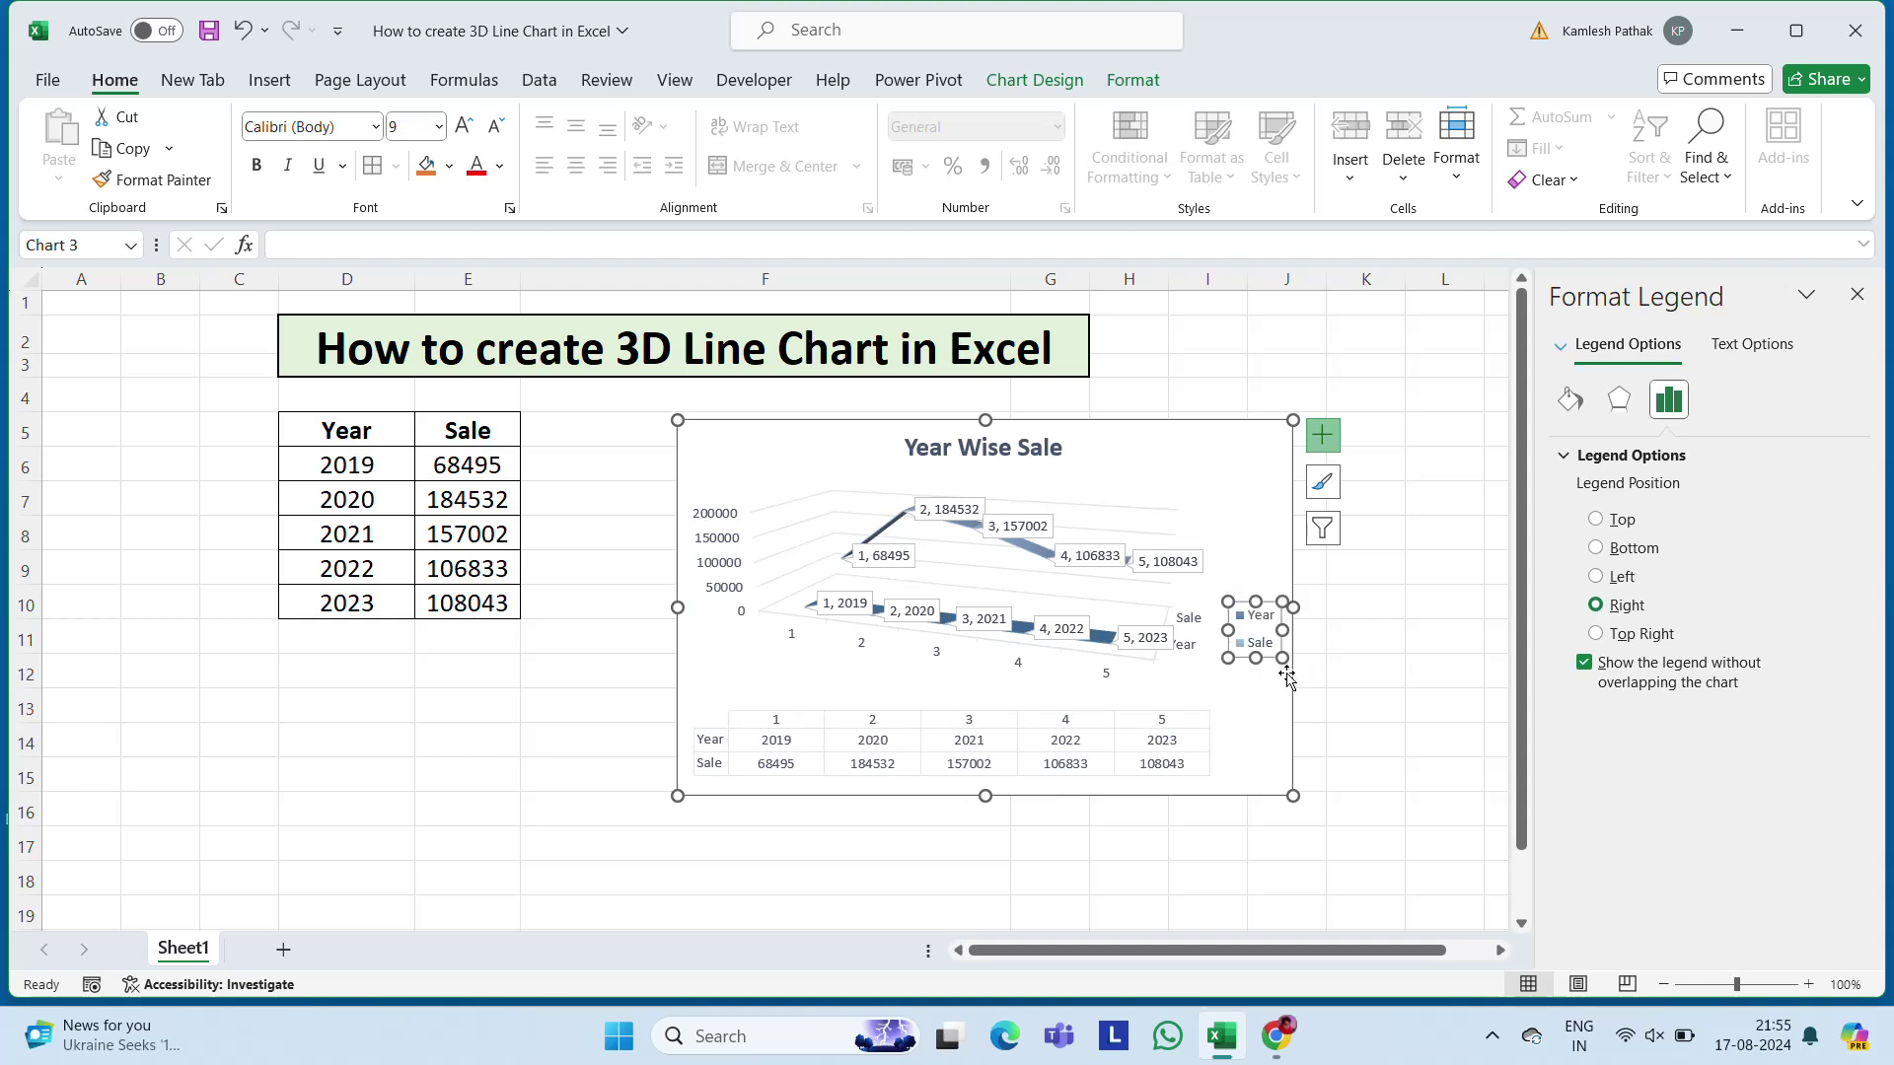
{"action": "left_click", "coordinate": [1595, 633]}
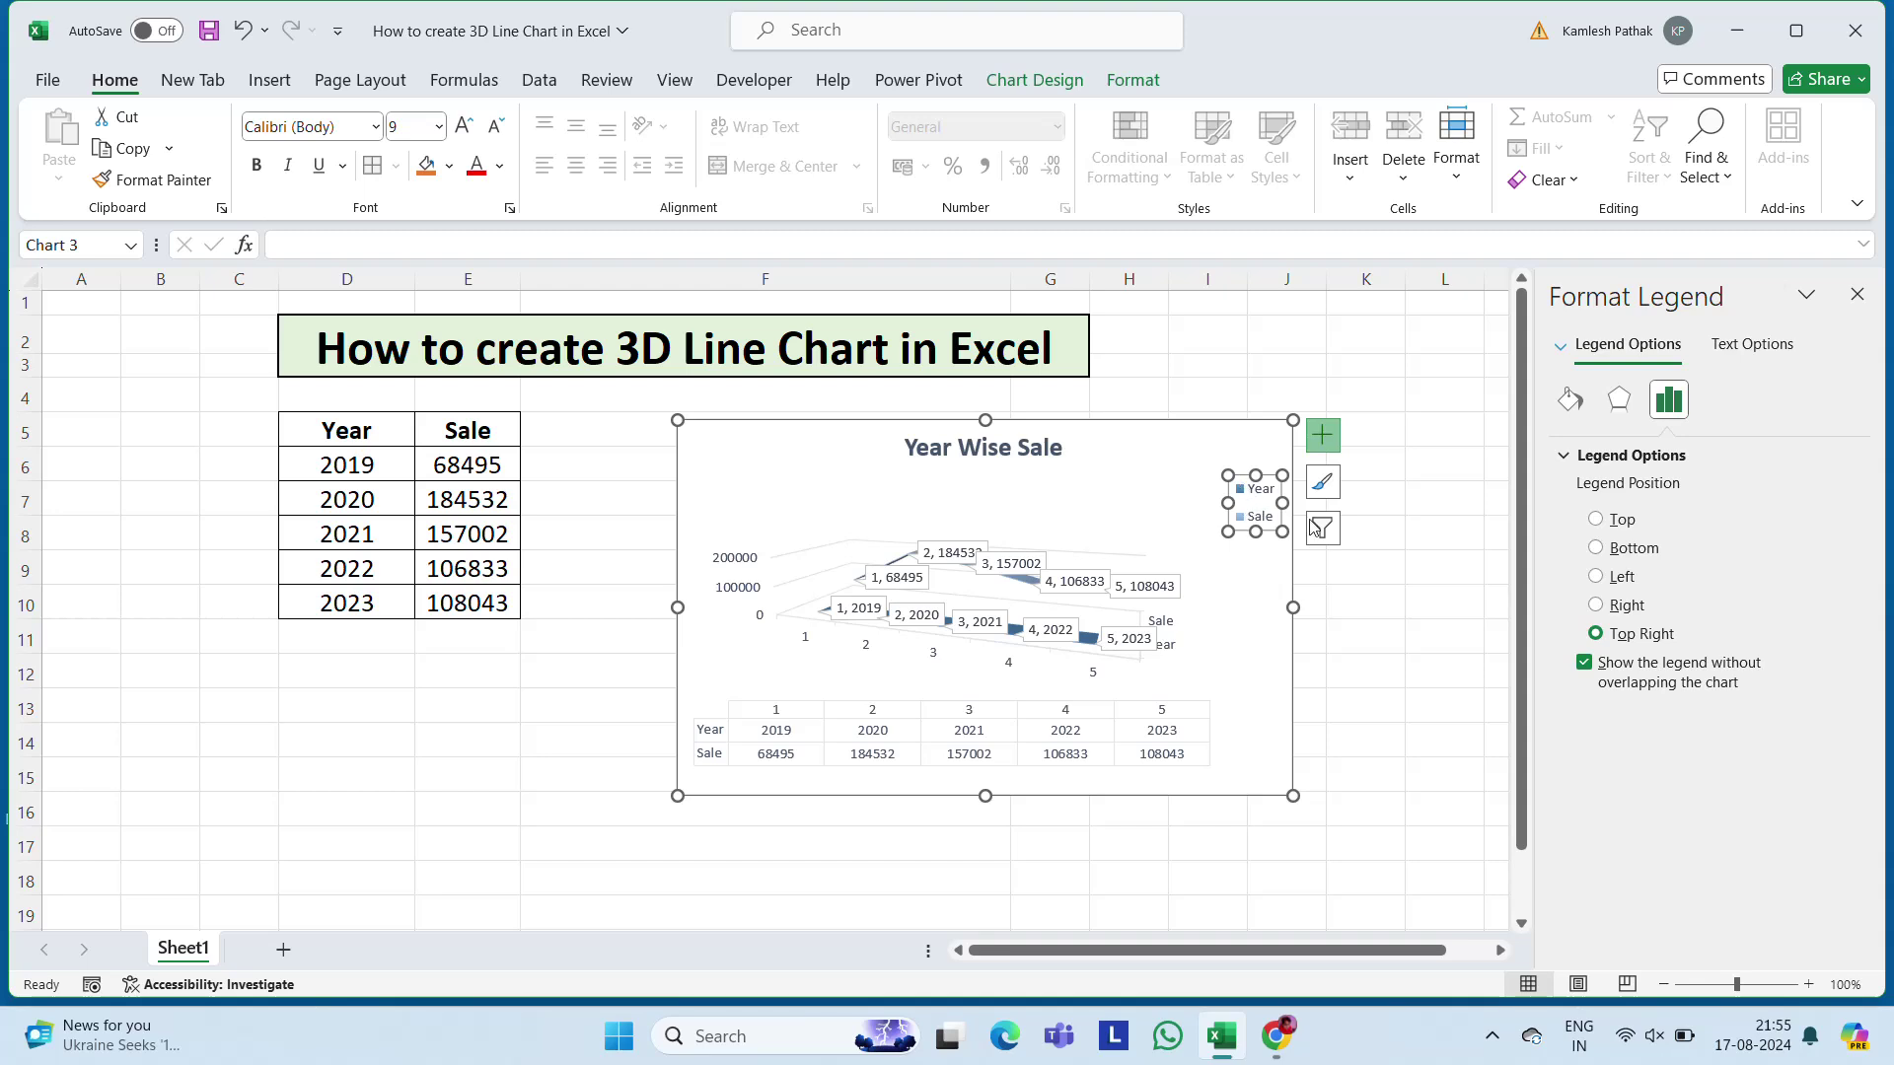
{"action": "left_click", "coordinate": [1595, 548]}
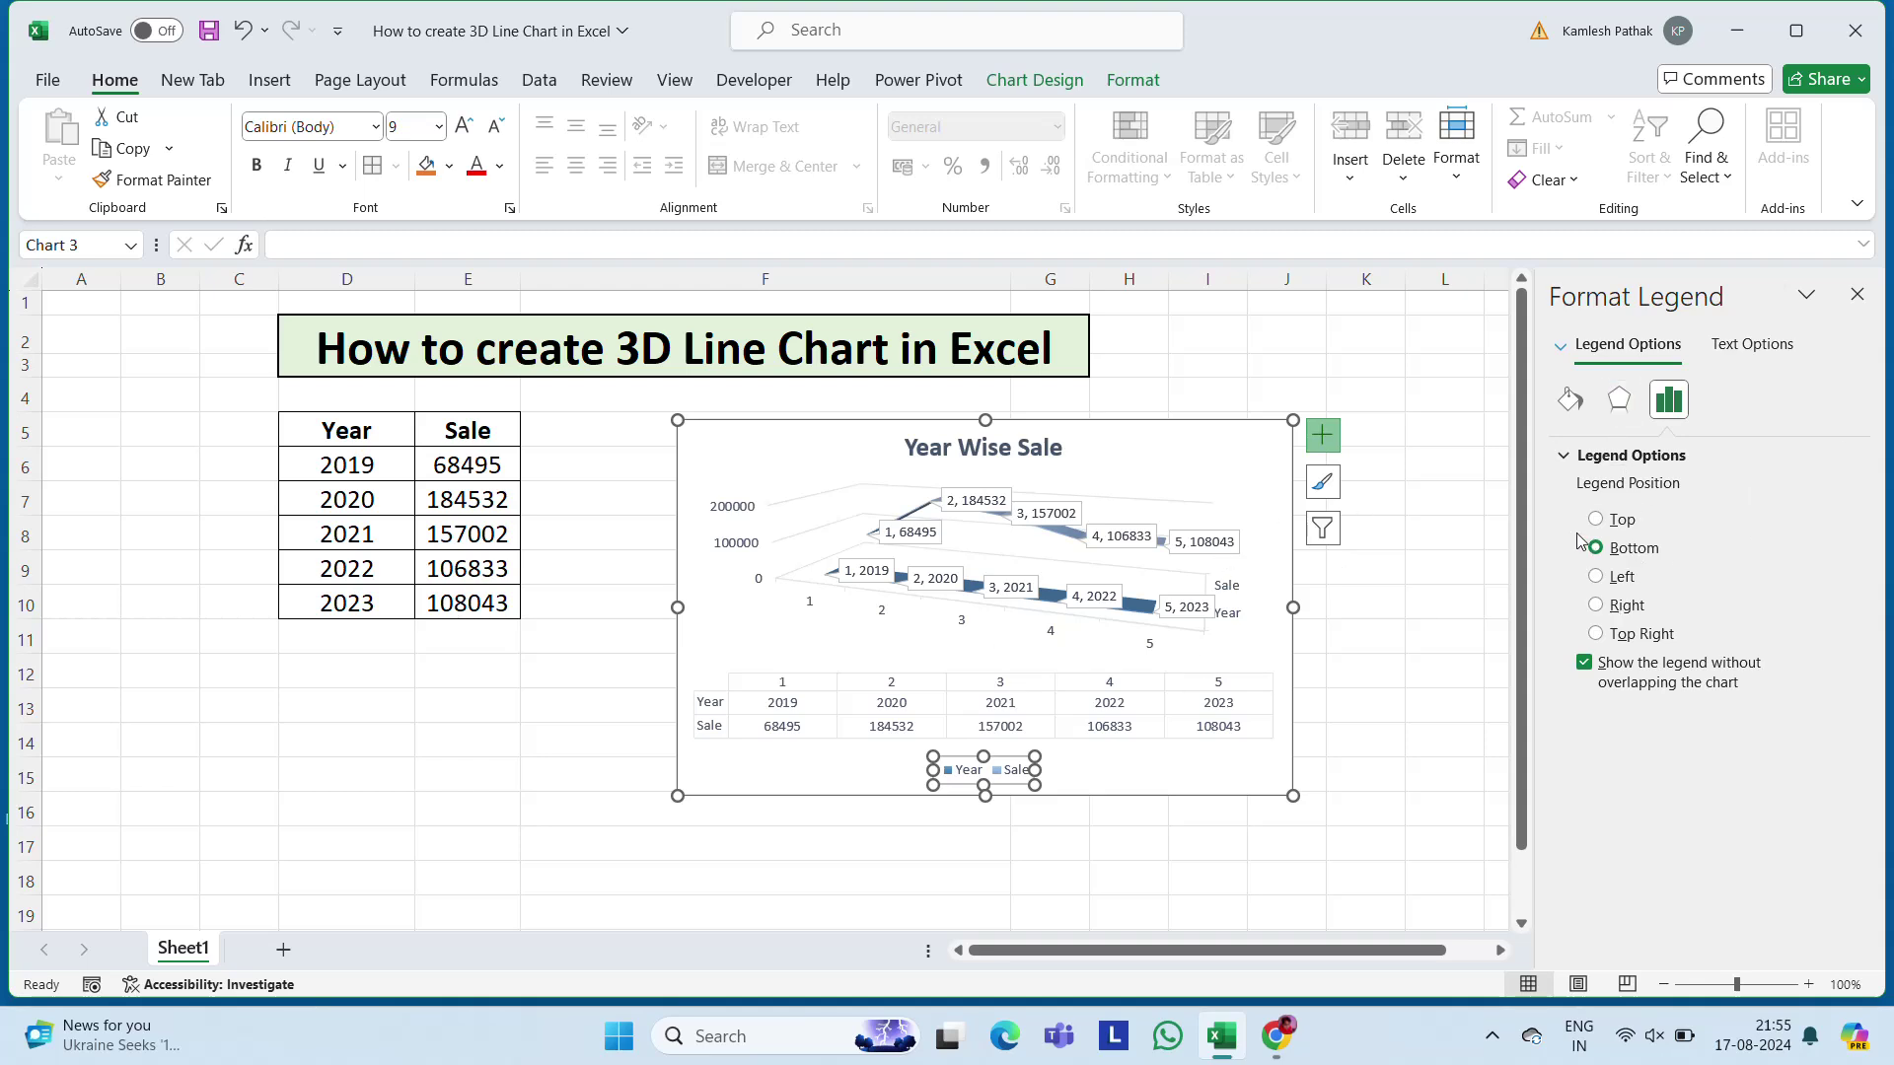
Apply an Inner shadow preset to the legend and raise its transparency to 66%.
{"action": "left_click", "coordinate": [1618, 398]}
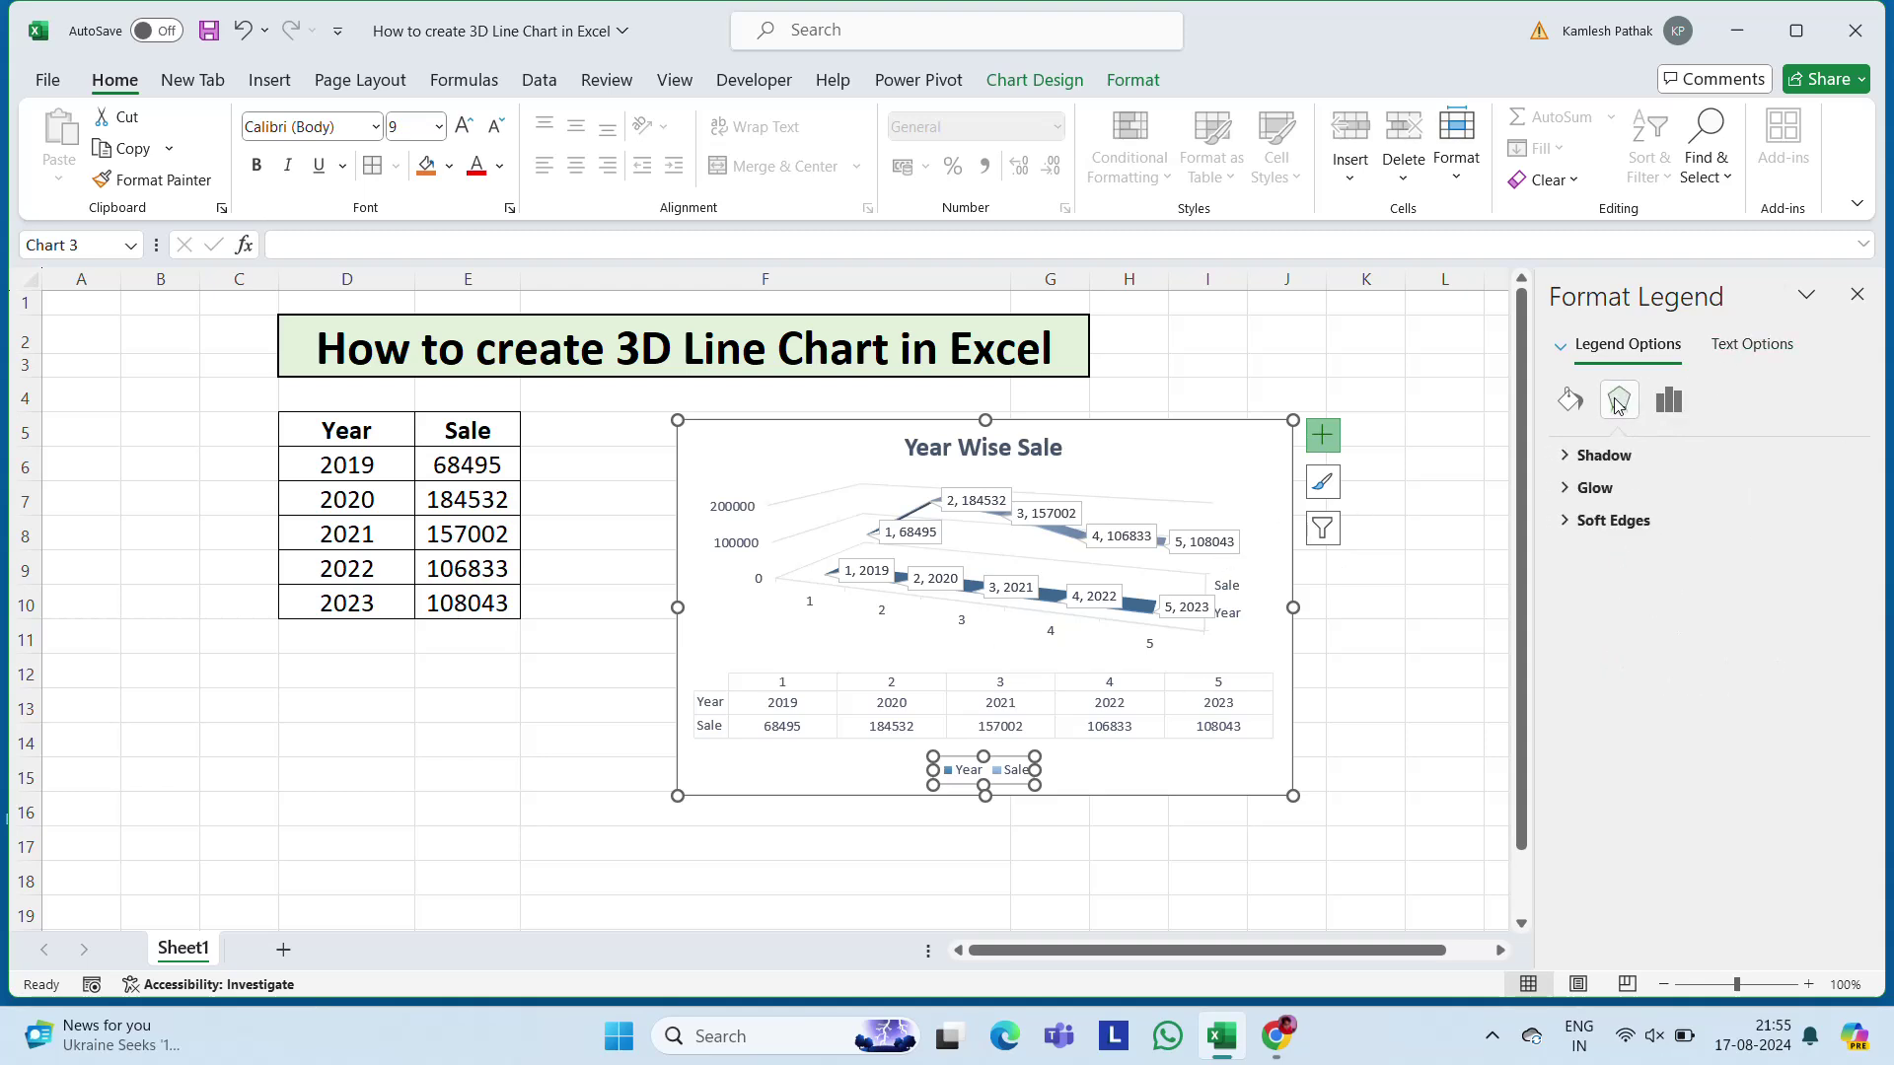
{"action": "left_click", "coordinate": [1599, 455]}
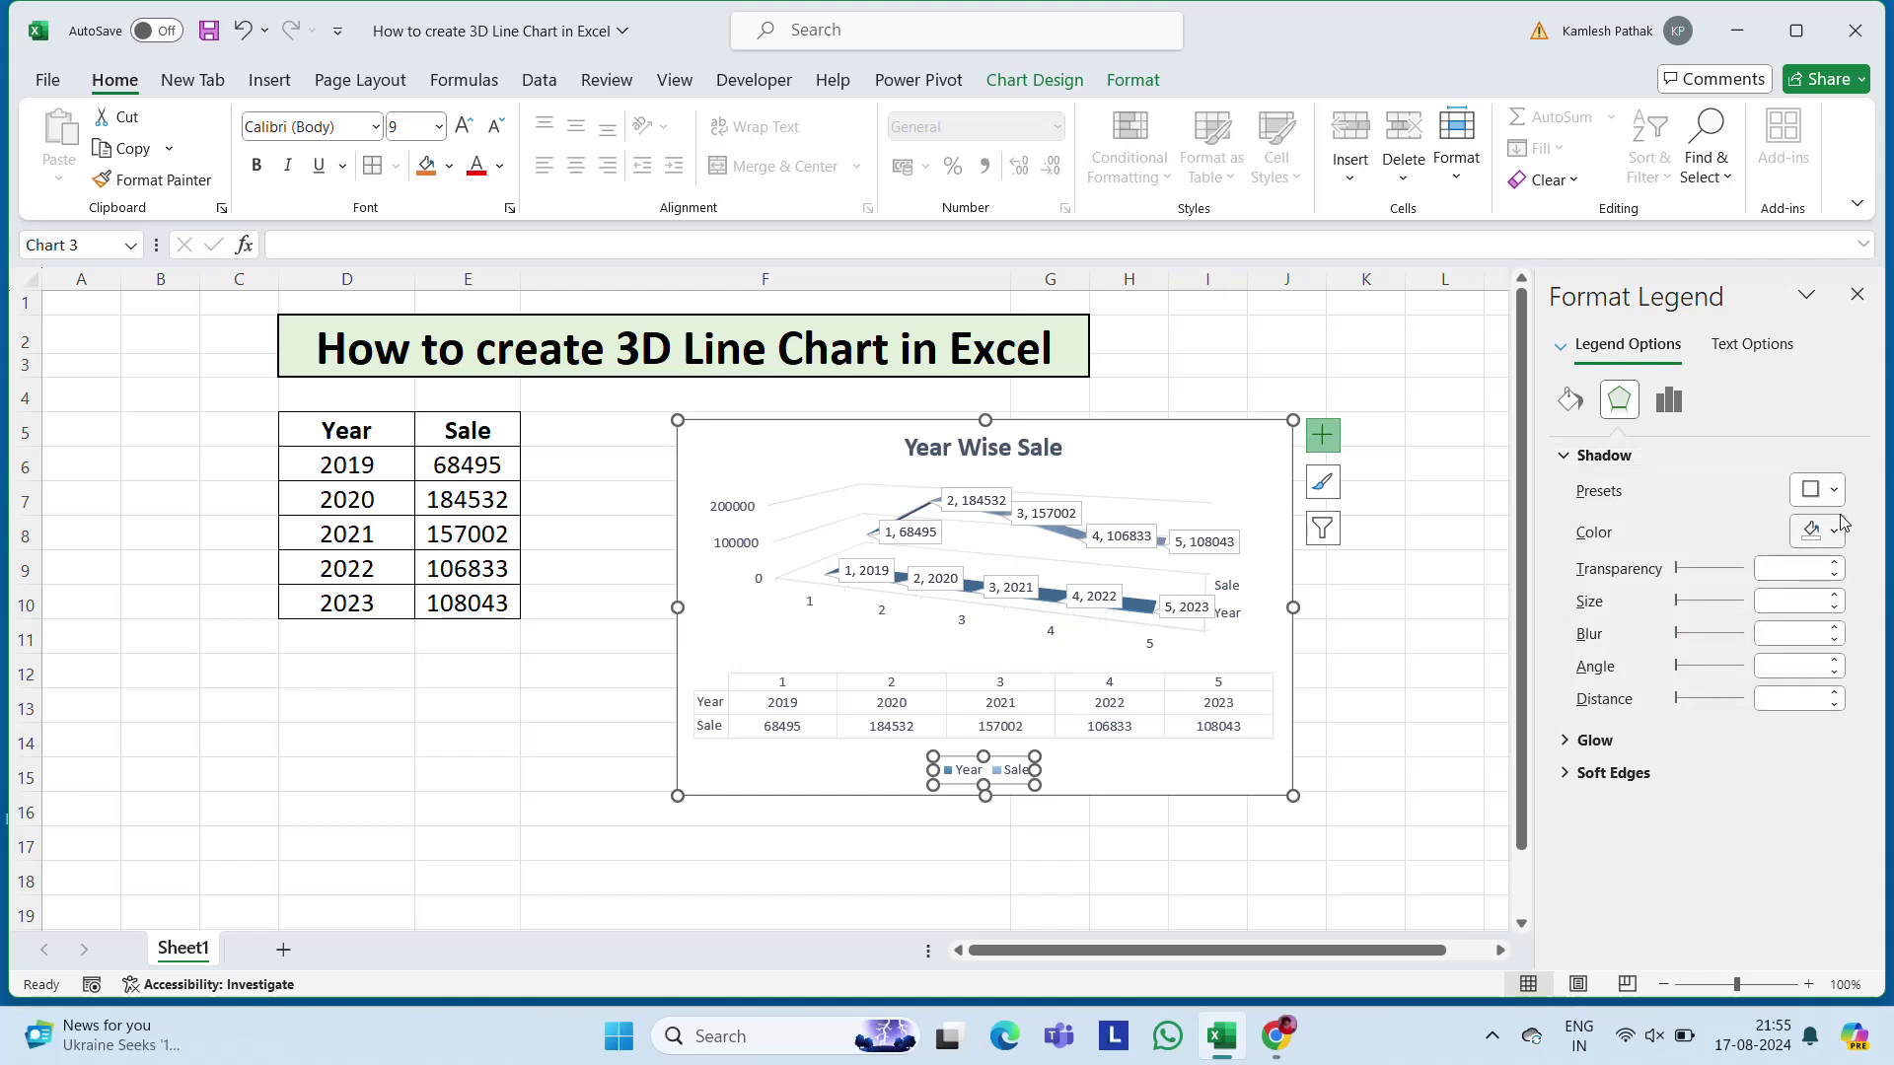
{"action": "left_click", "coordinate": [1816, 489]}
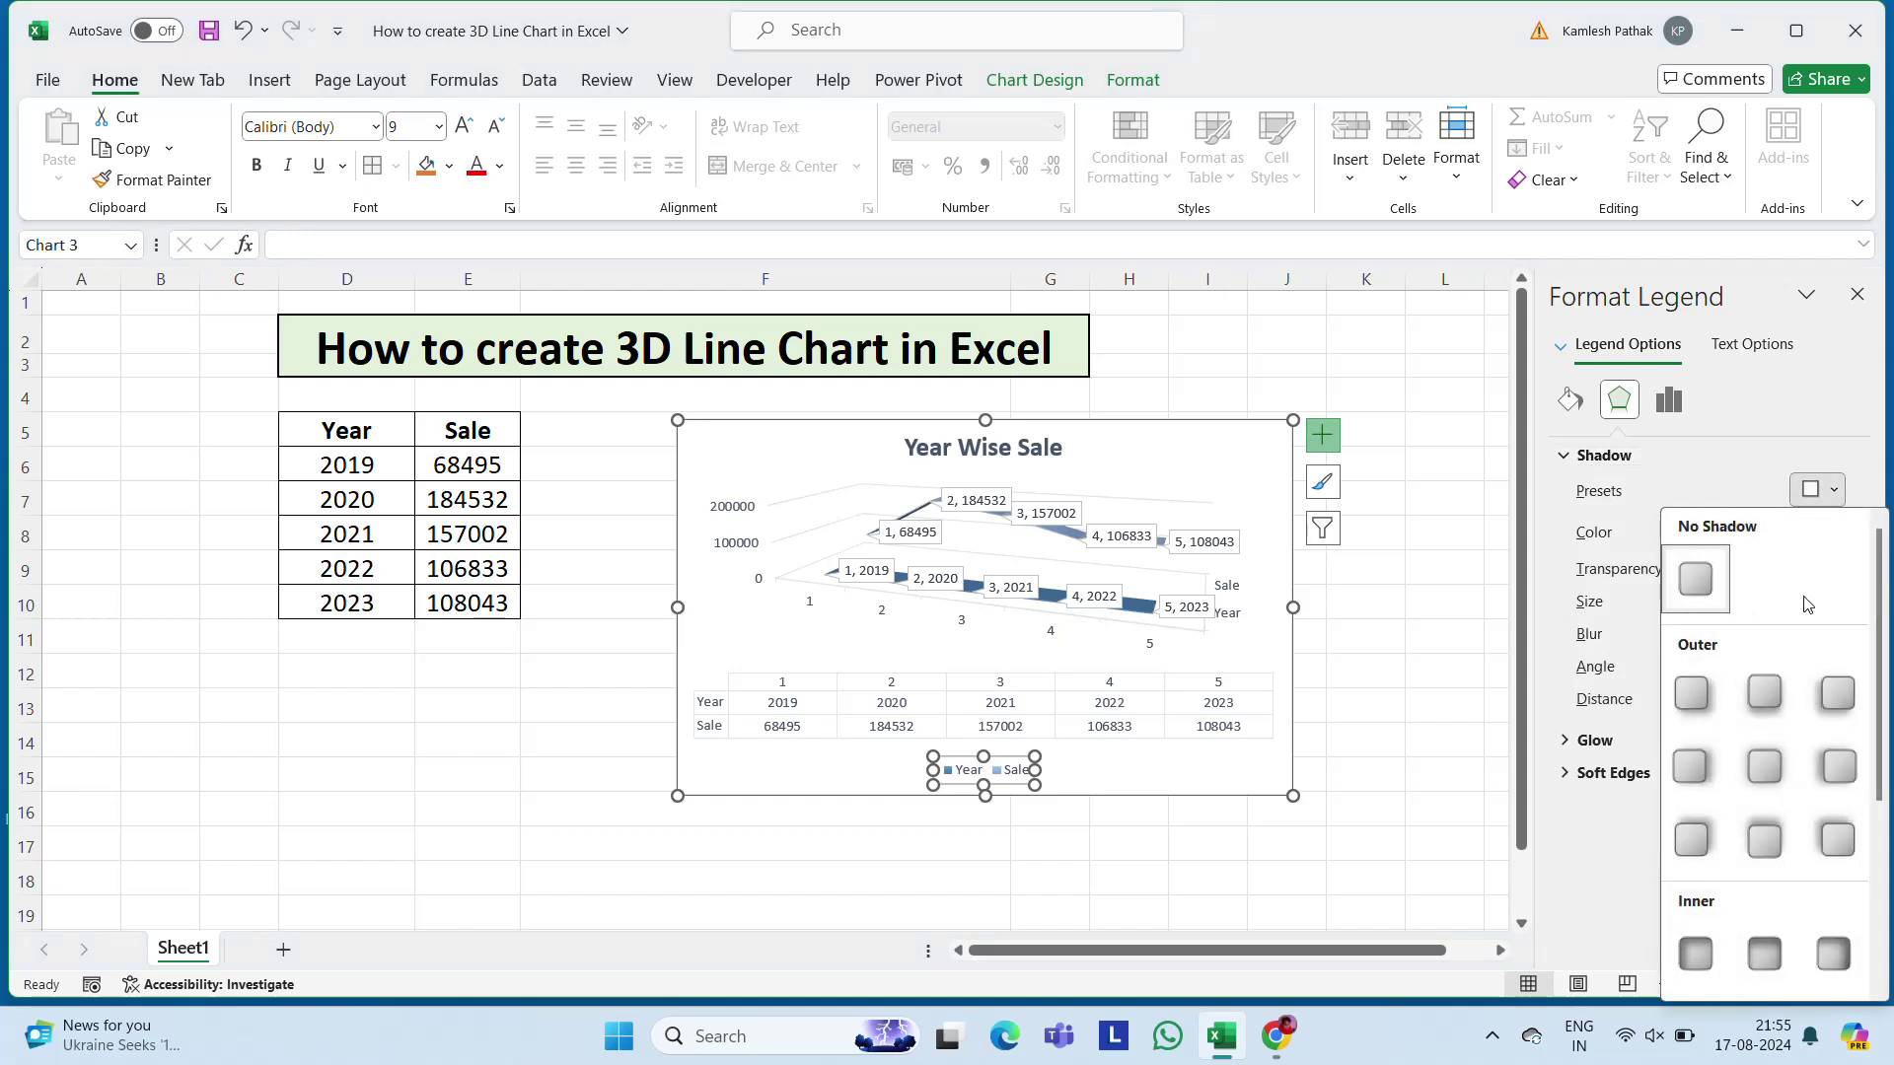
{"action": "left_click", "coordinate": [1696, 961]}
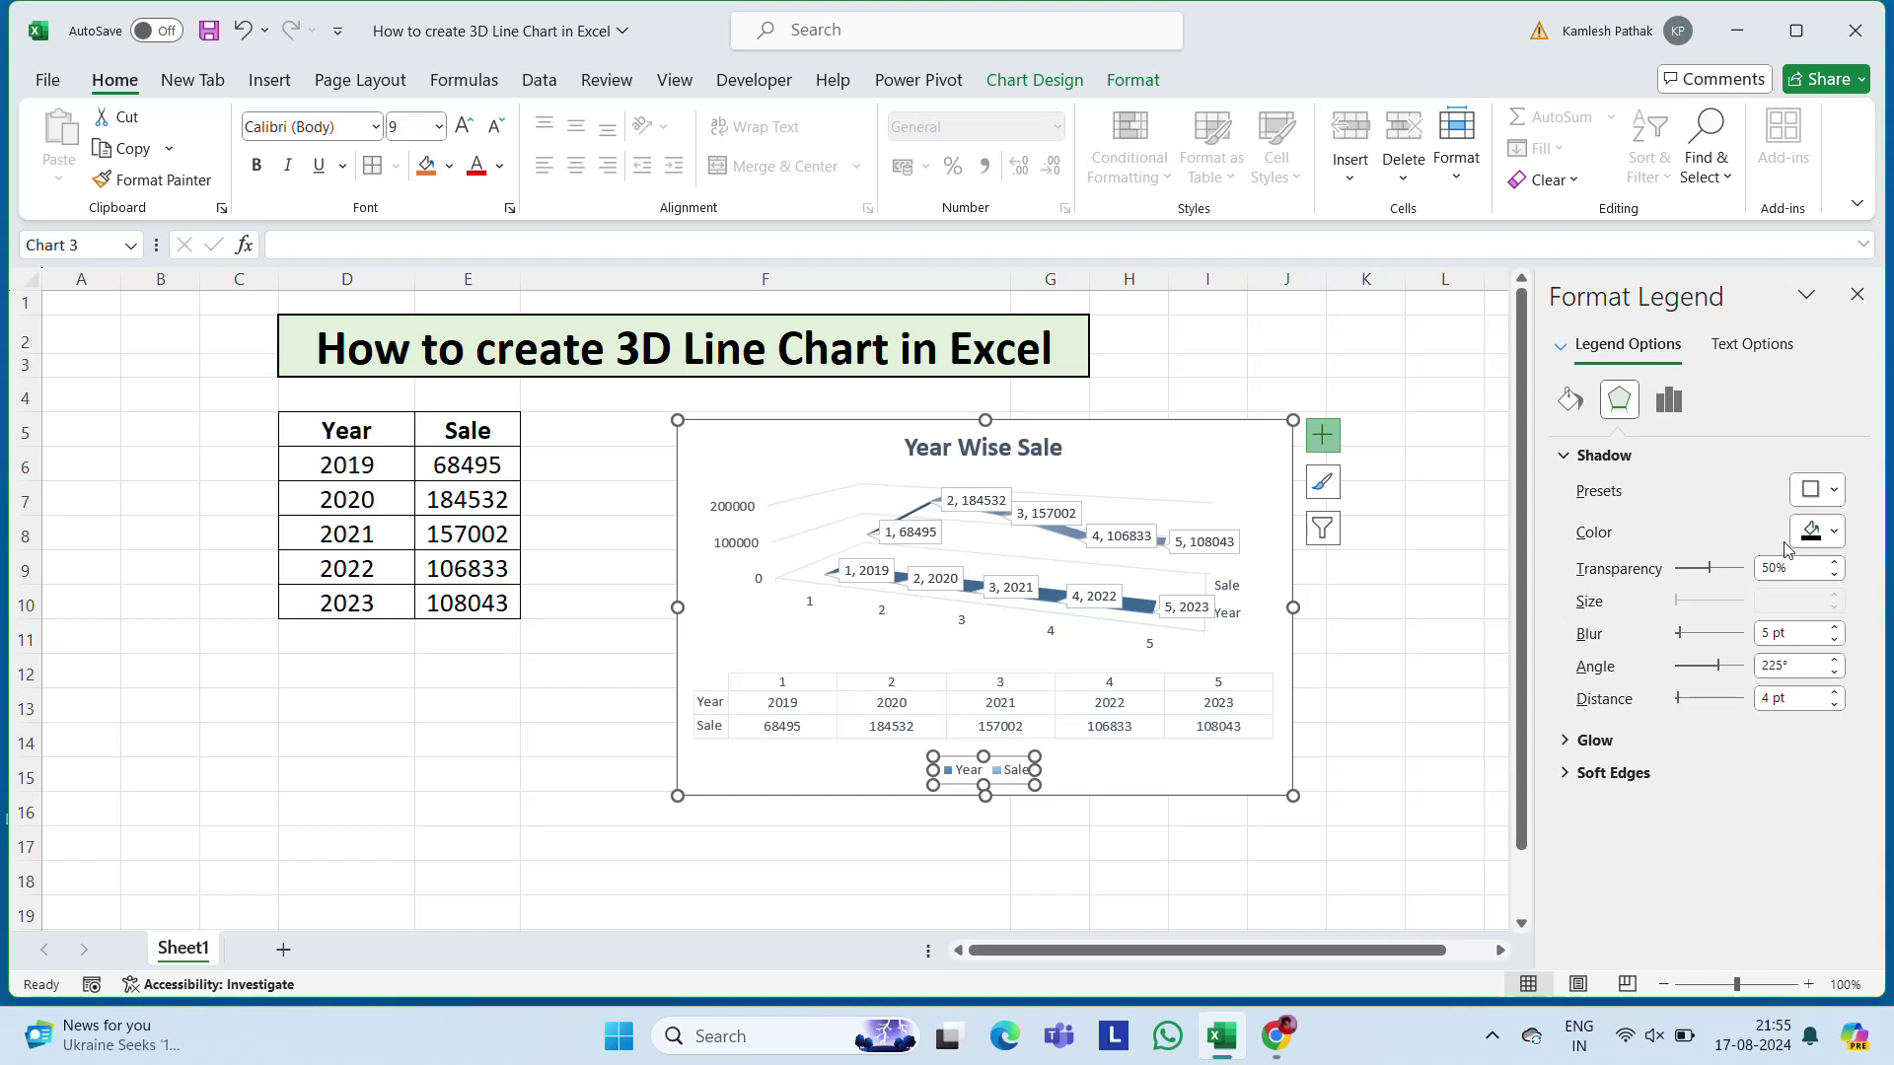
{"action": "left_click_drag", "start_coordinate": [1709, 569], "coordinate": [1732, 577]}
{"action": "left_click", "coordinate": [1575, 401]}
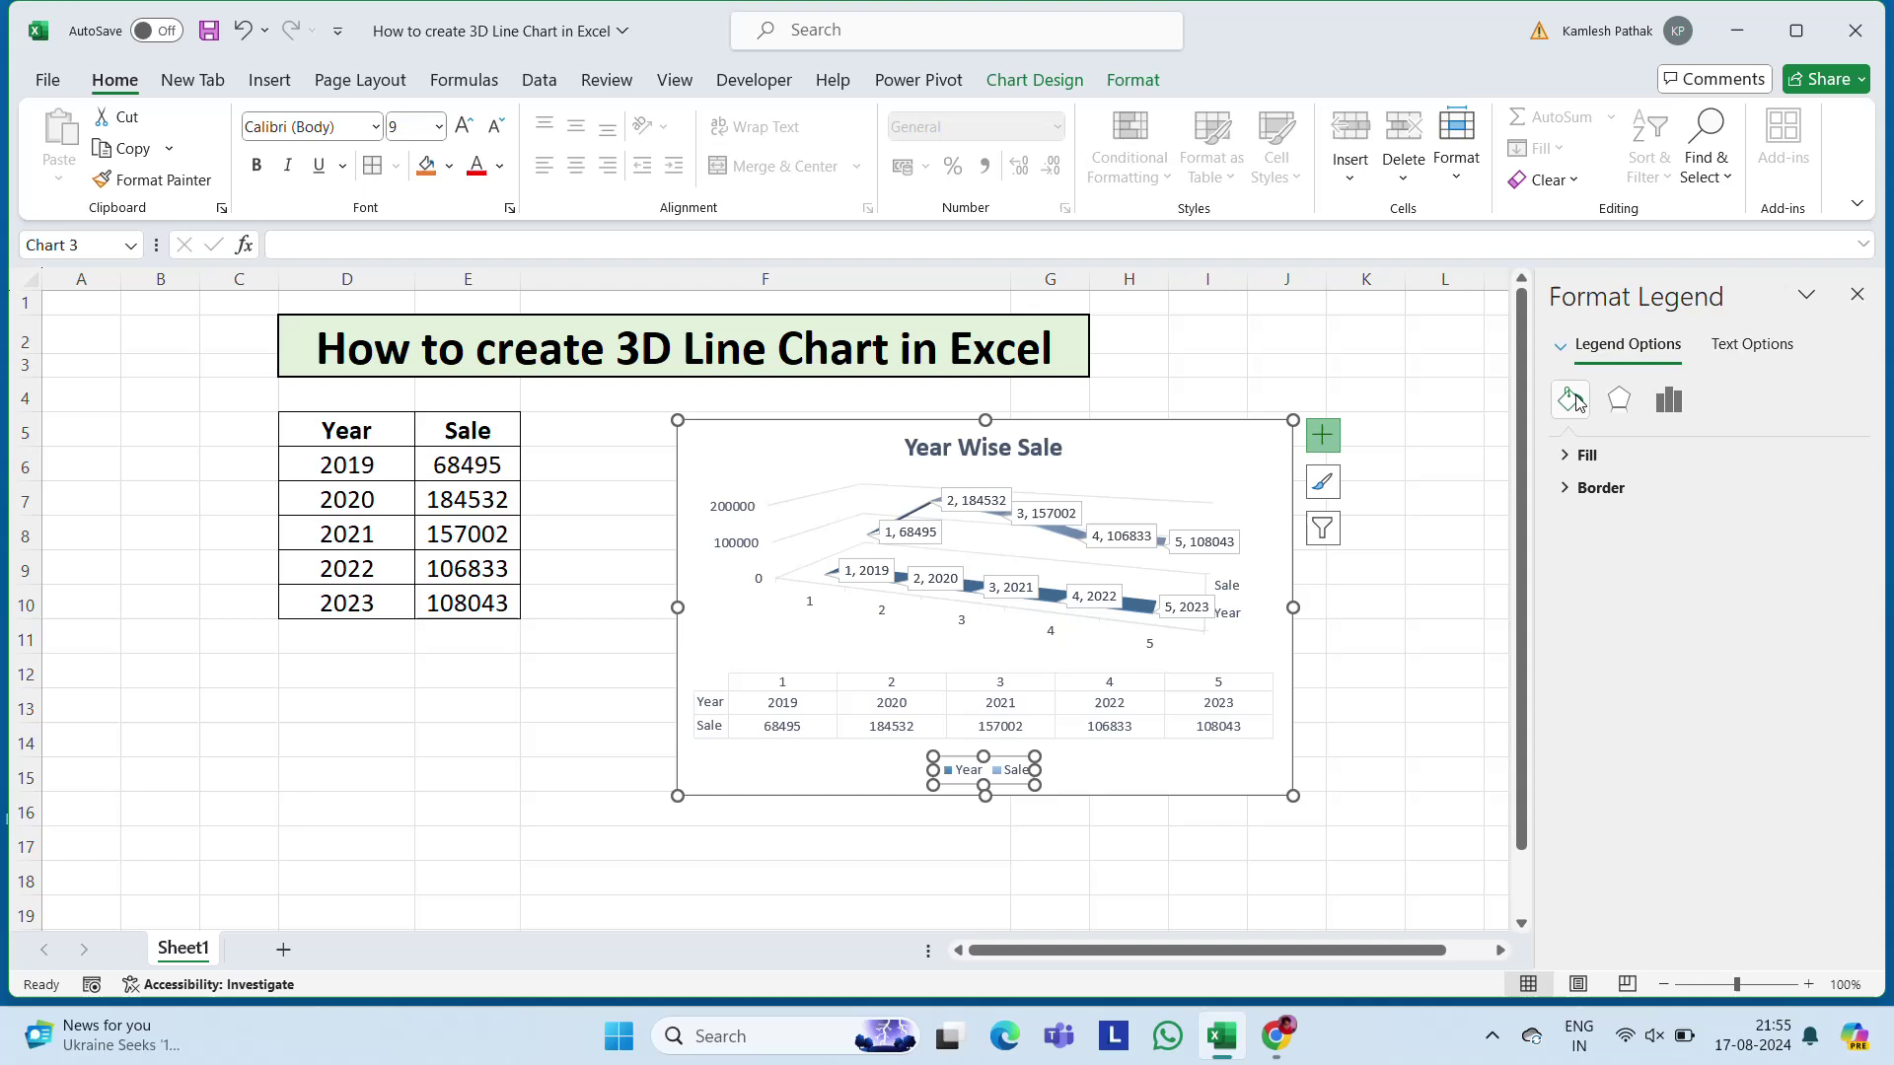
Give the legend a solid 0.75 pt line border, then close the Format pane and reselect the chart.
{"action": "left_click", "coordinate": [1588, 489]}
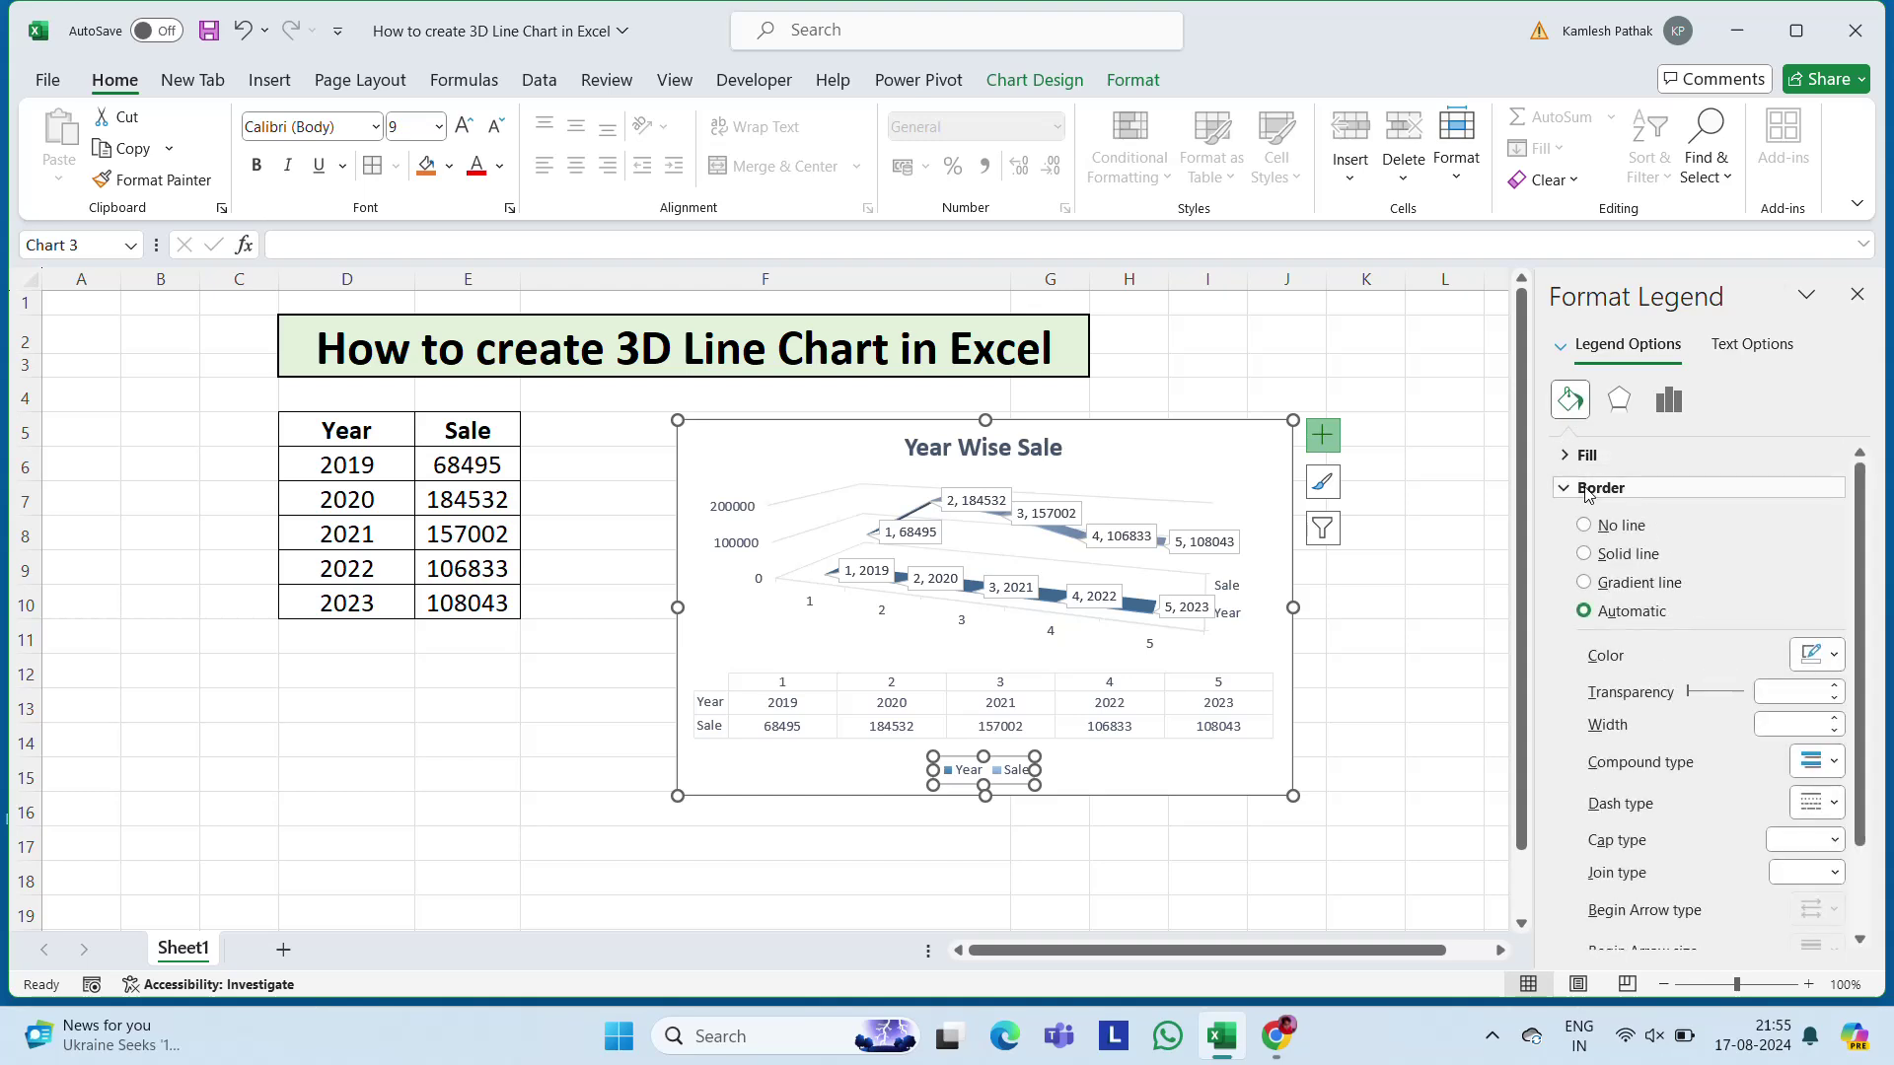
{"action": "left_click", "coordinate": [1584, 554]}
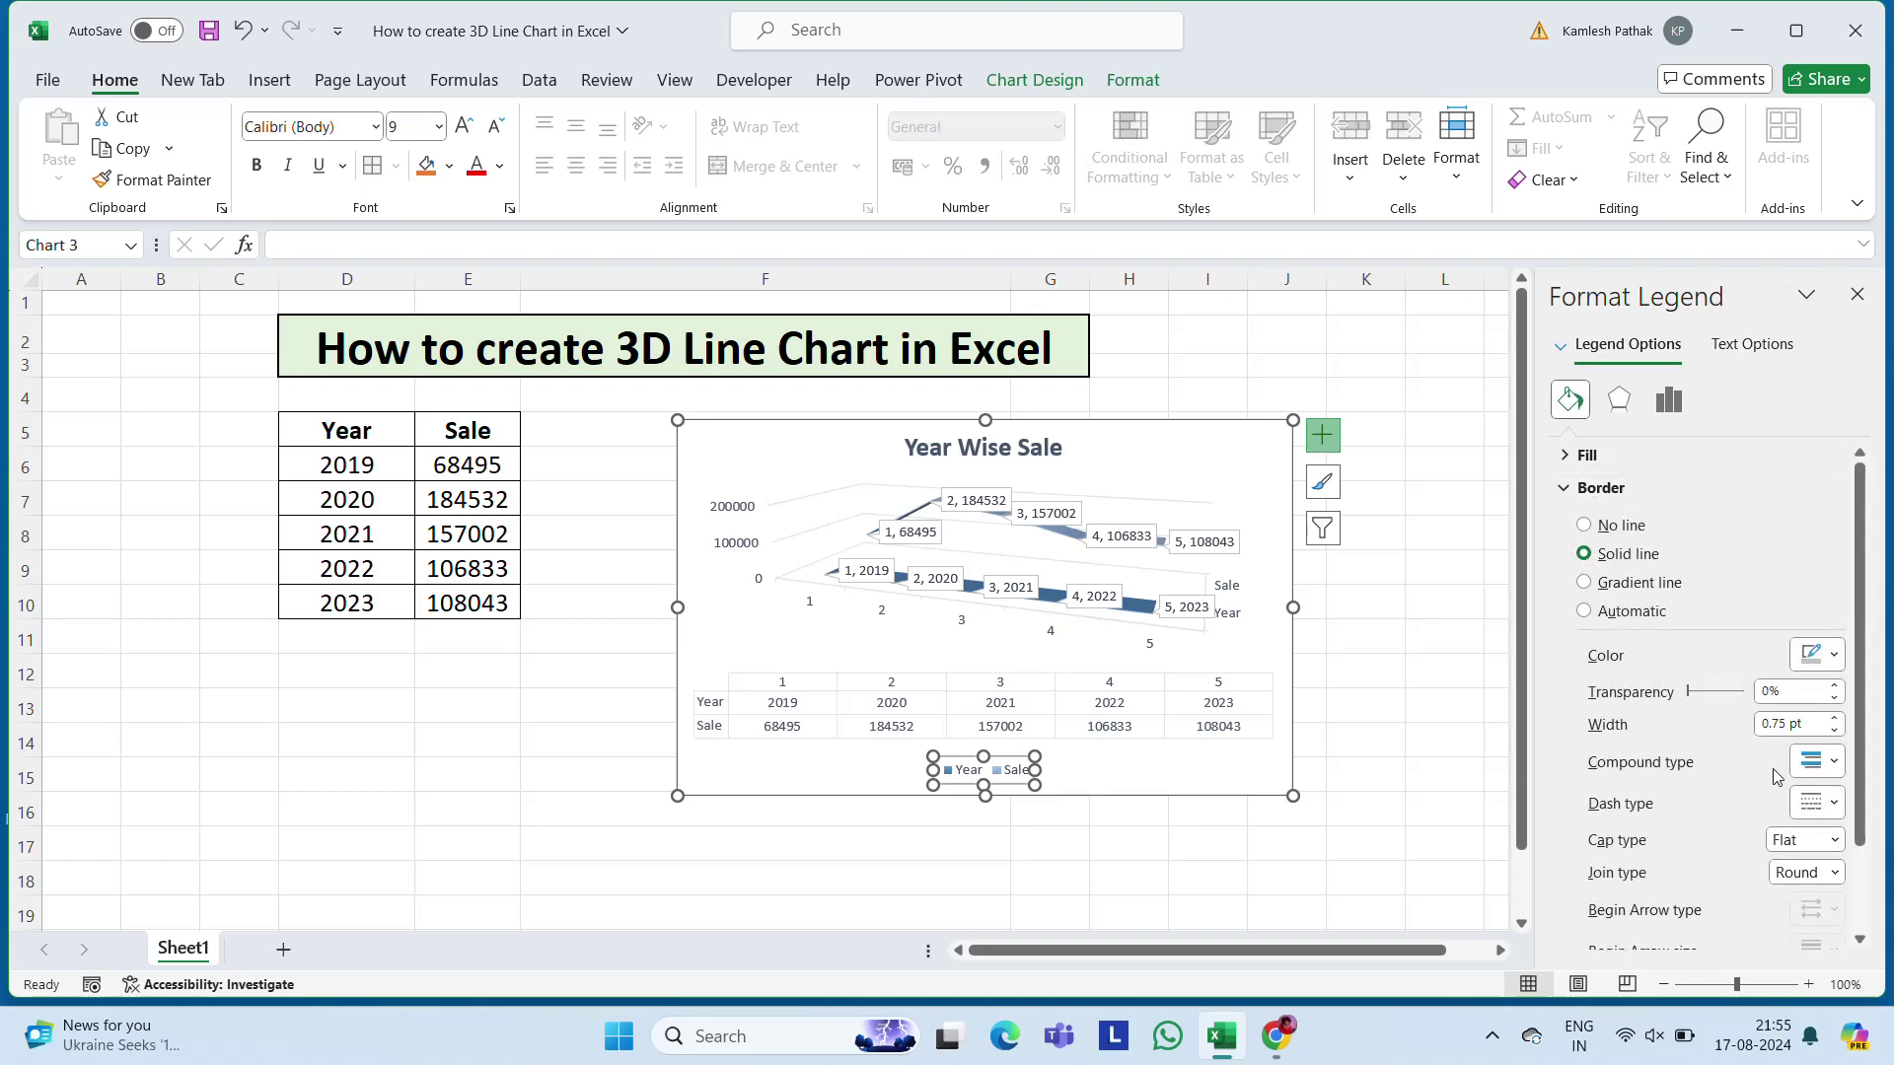
{"action": "left_click", "coordinate": [1835, 762]}
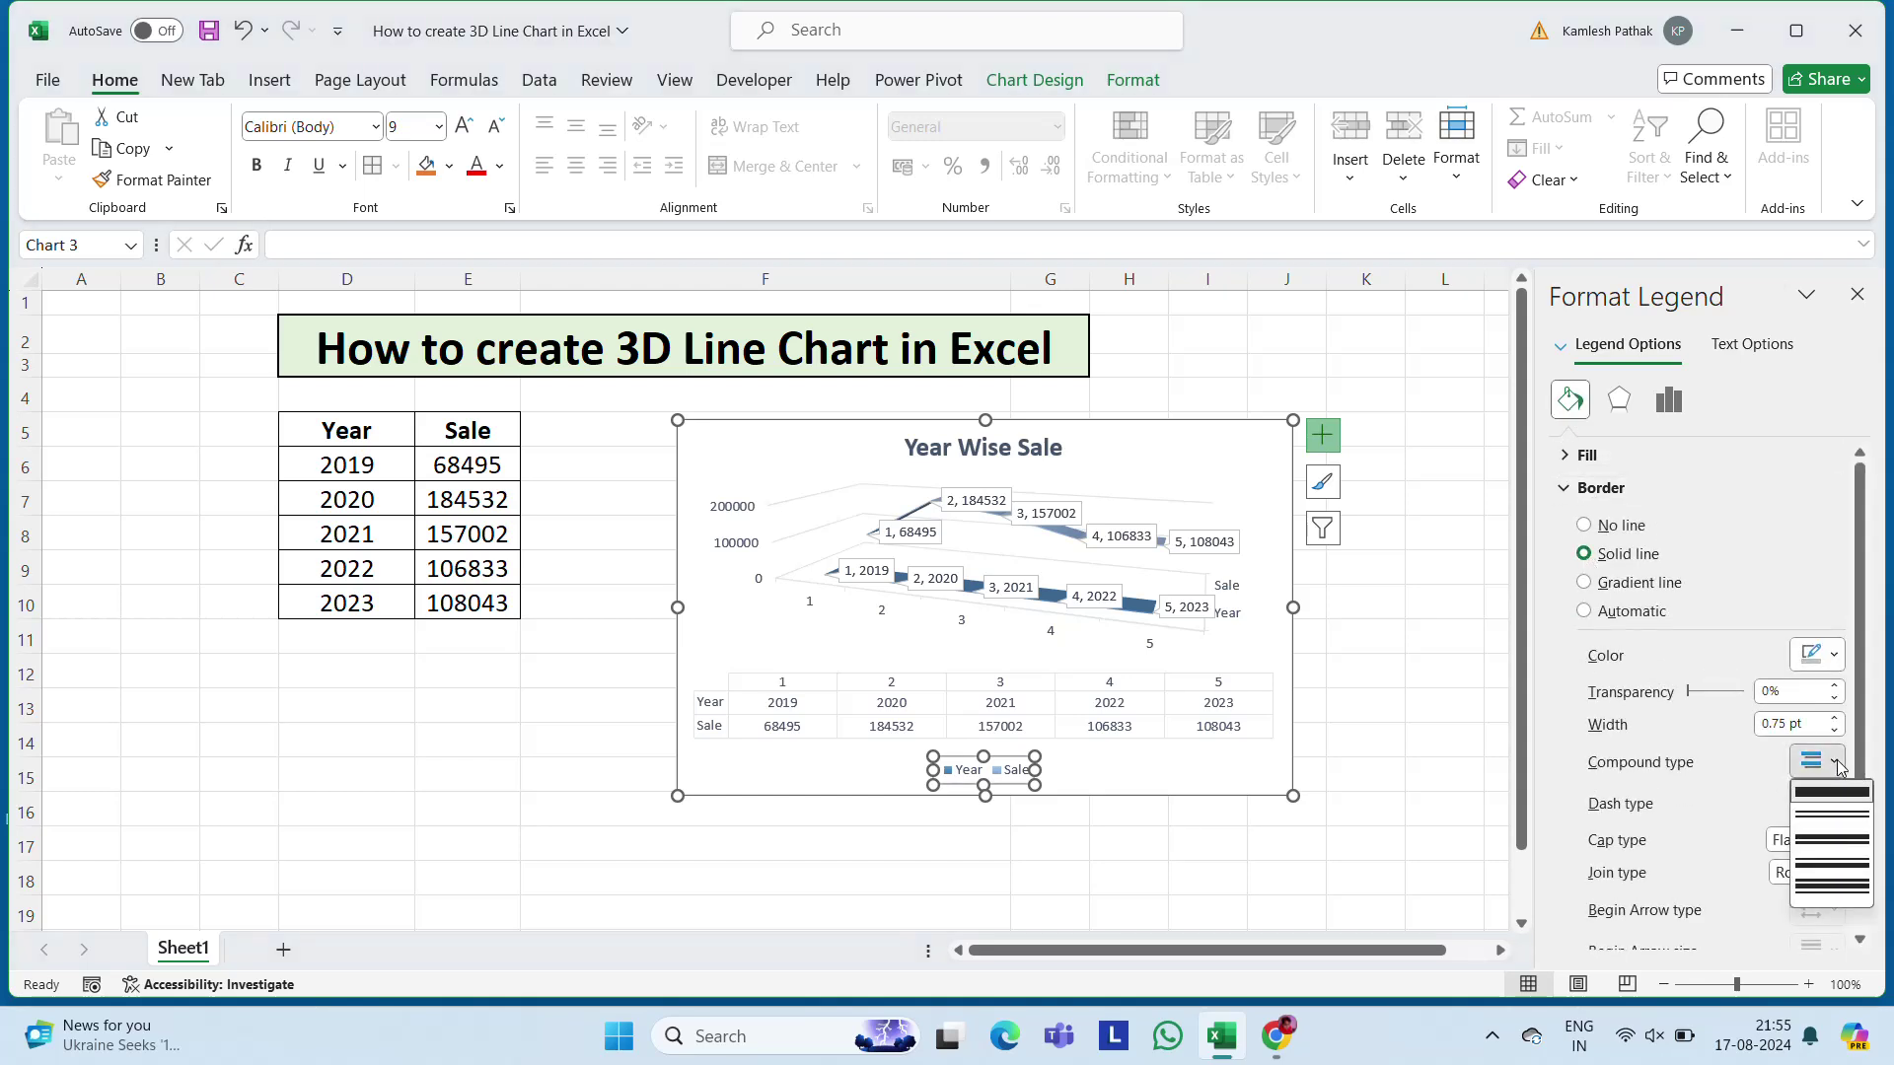
{"action": "left_click", "coordinate": [1831, 839]}
{"action": "left_click", "coordinate": [1010, 469]}
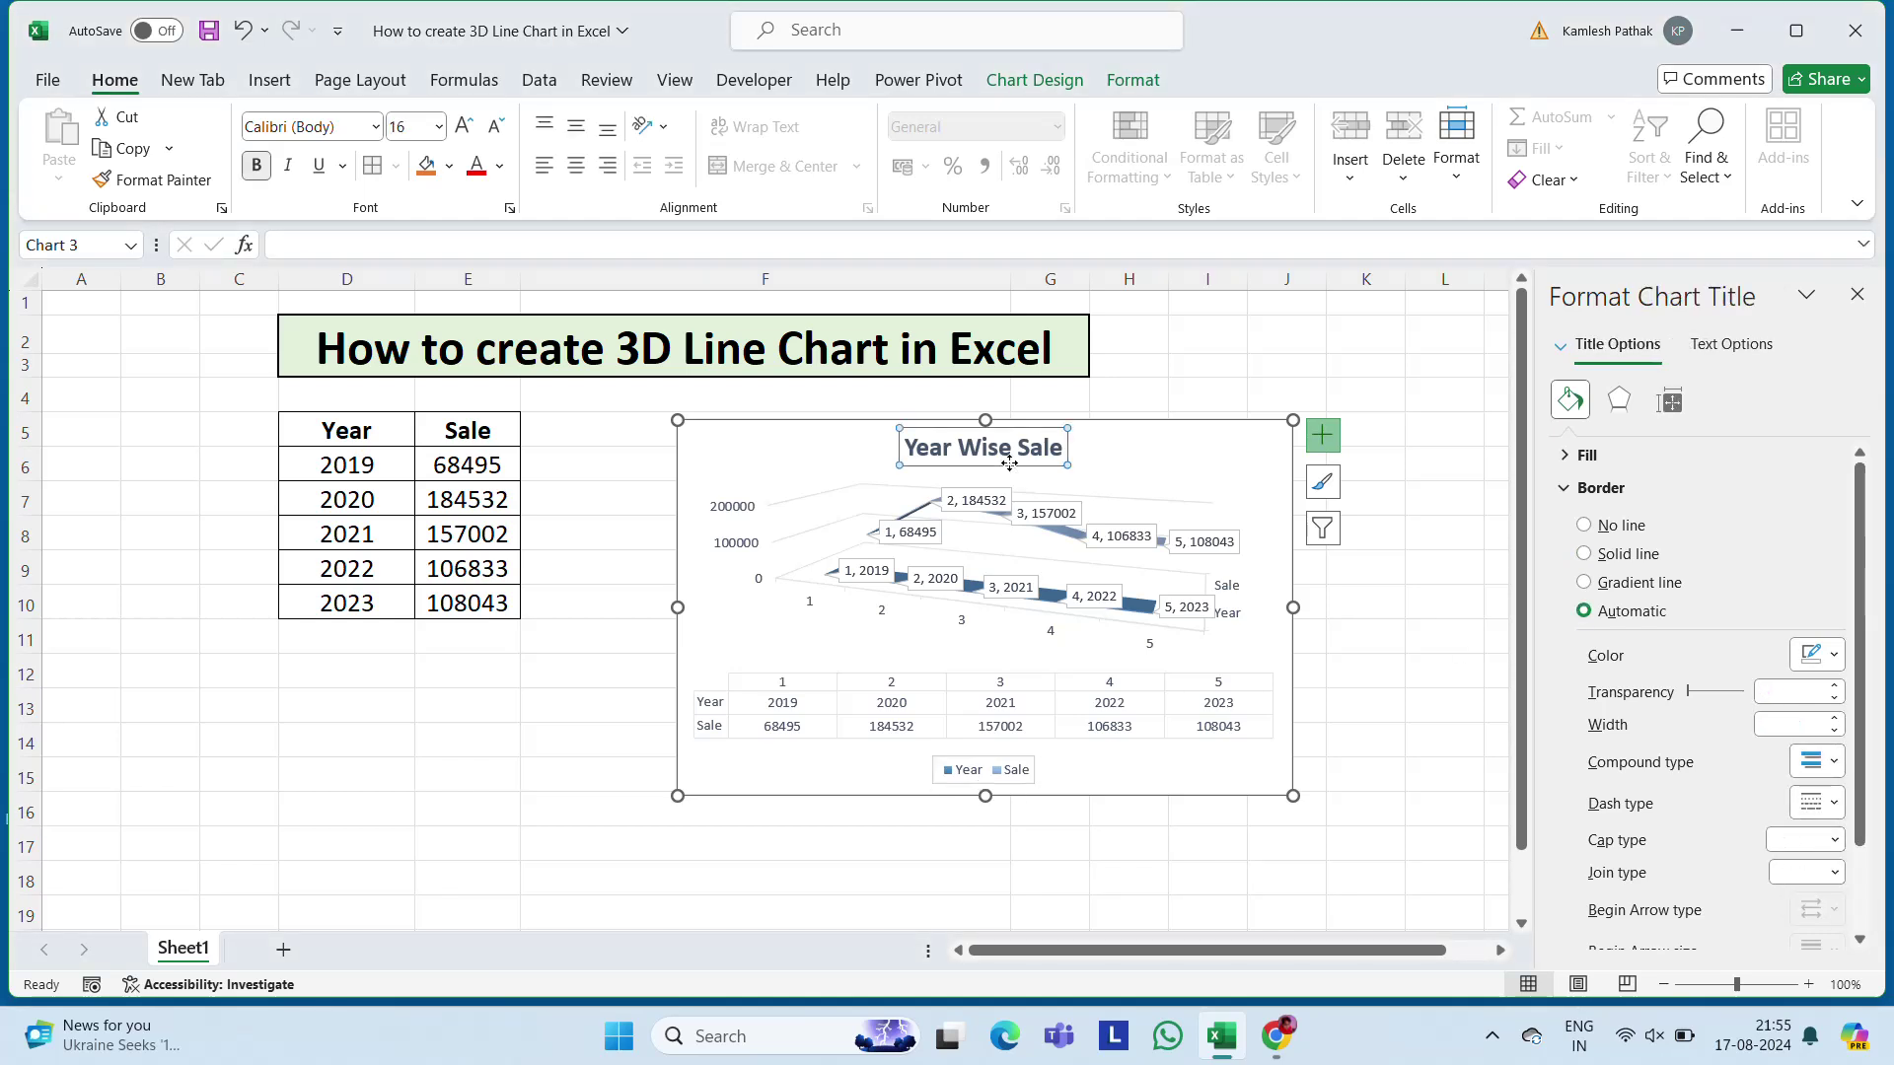
{"action": "left_click", "coordinate": [1857, 296]}
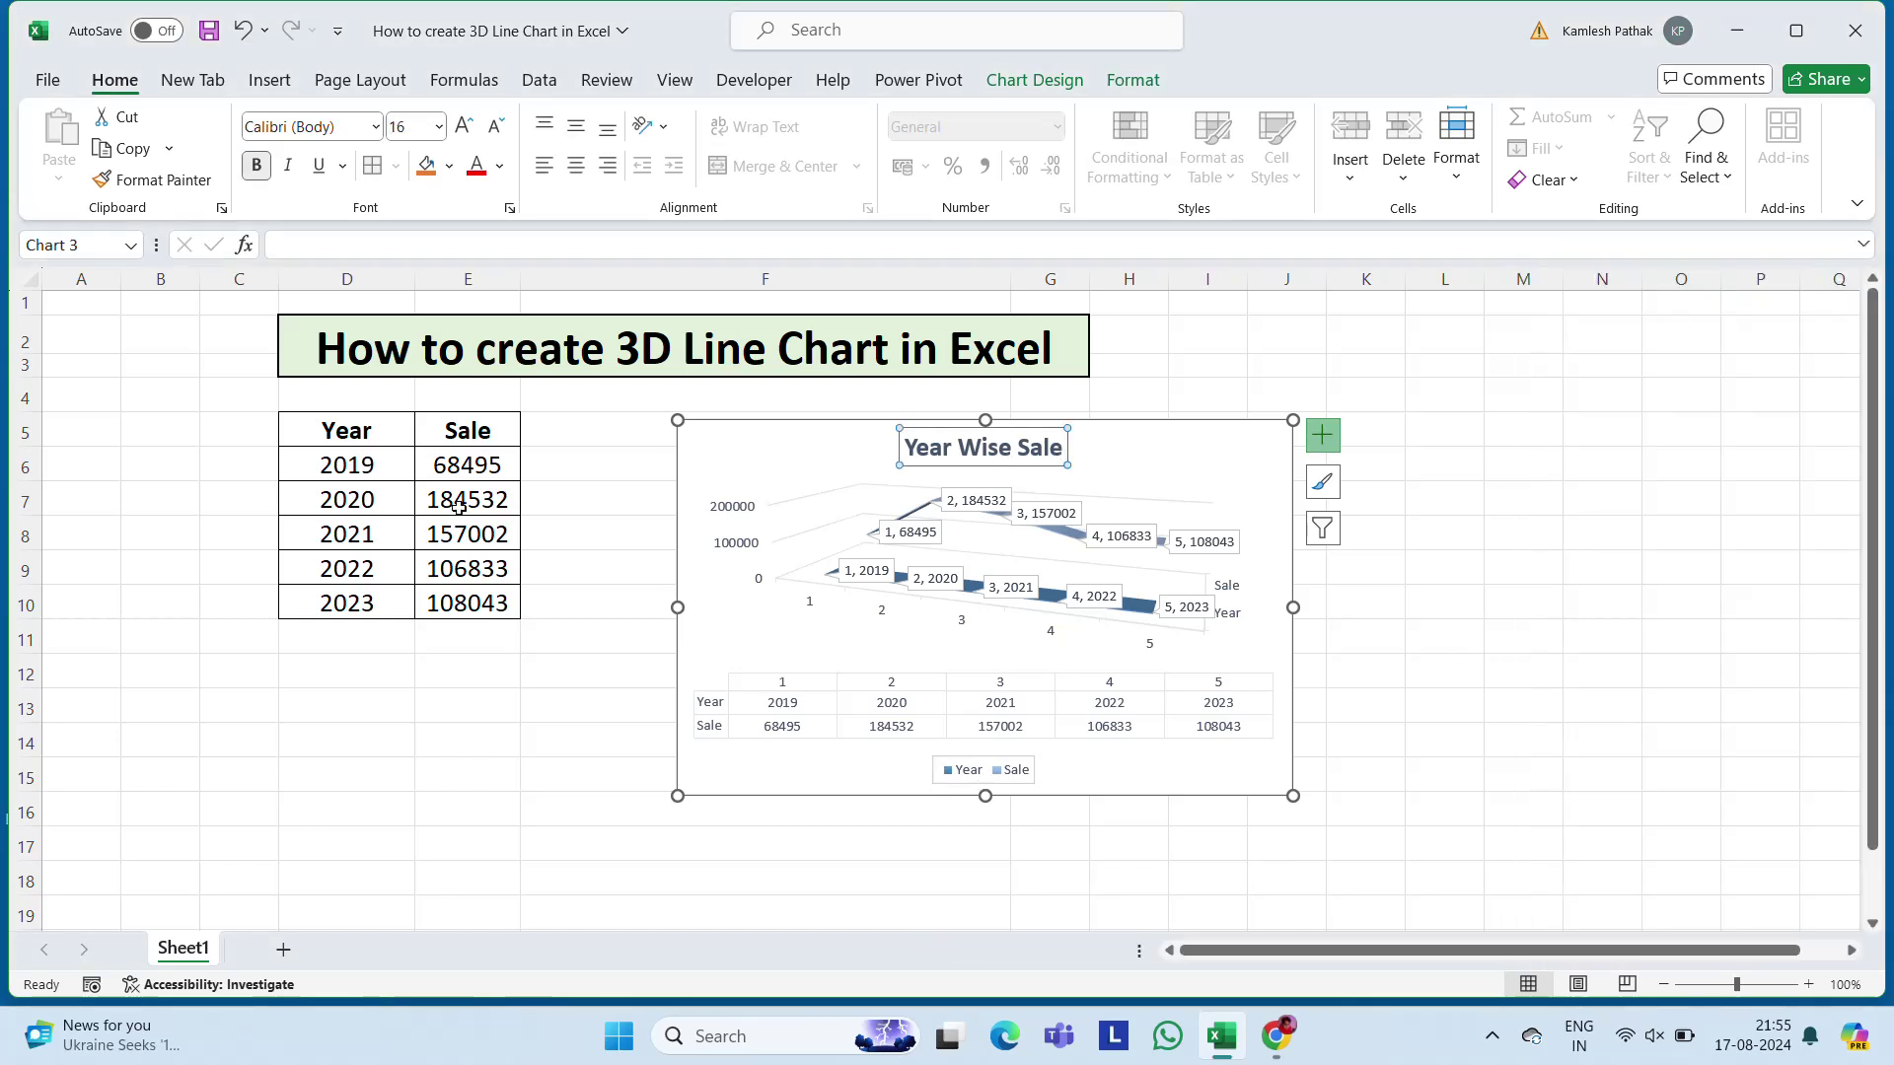
{"action": "left_click", "coordinate": [797, 483]}
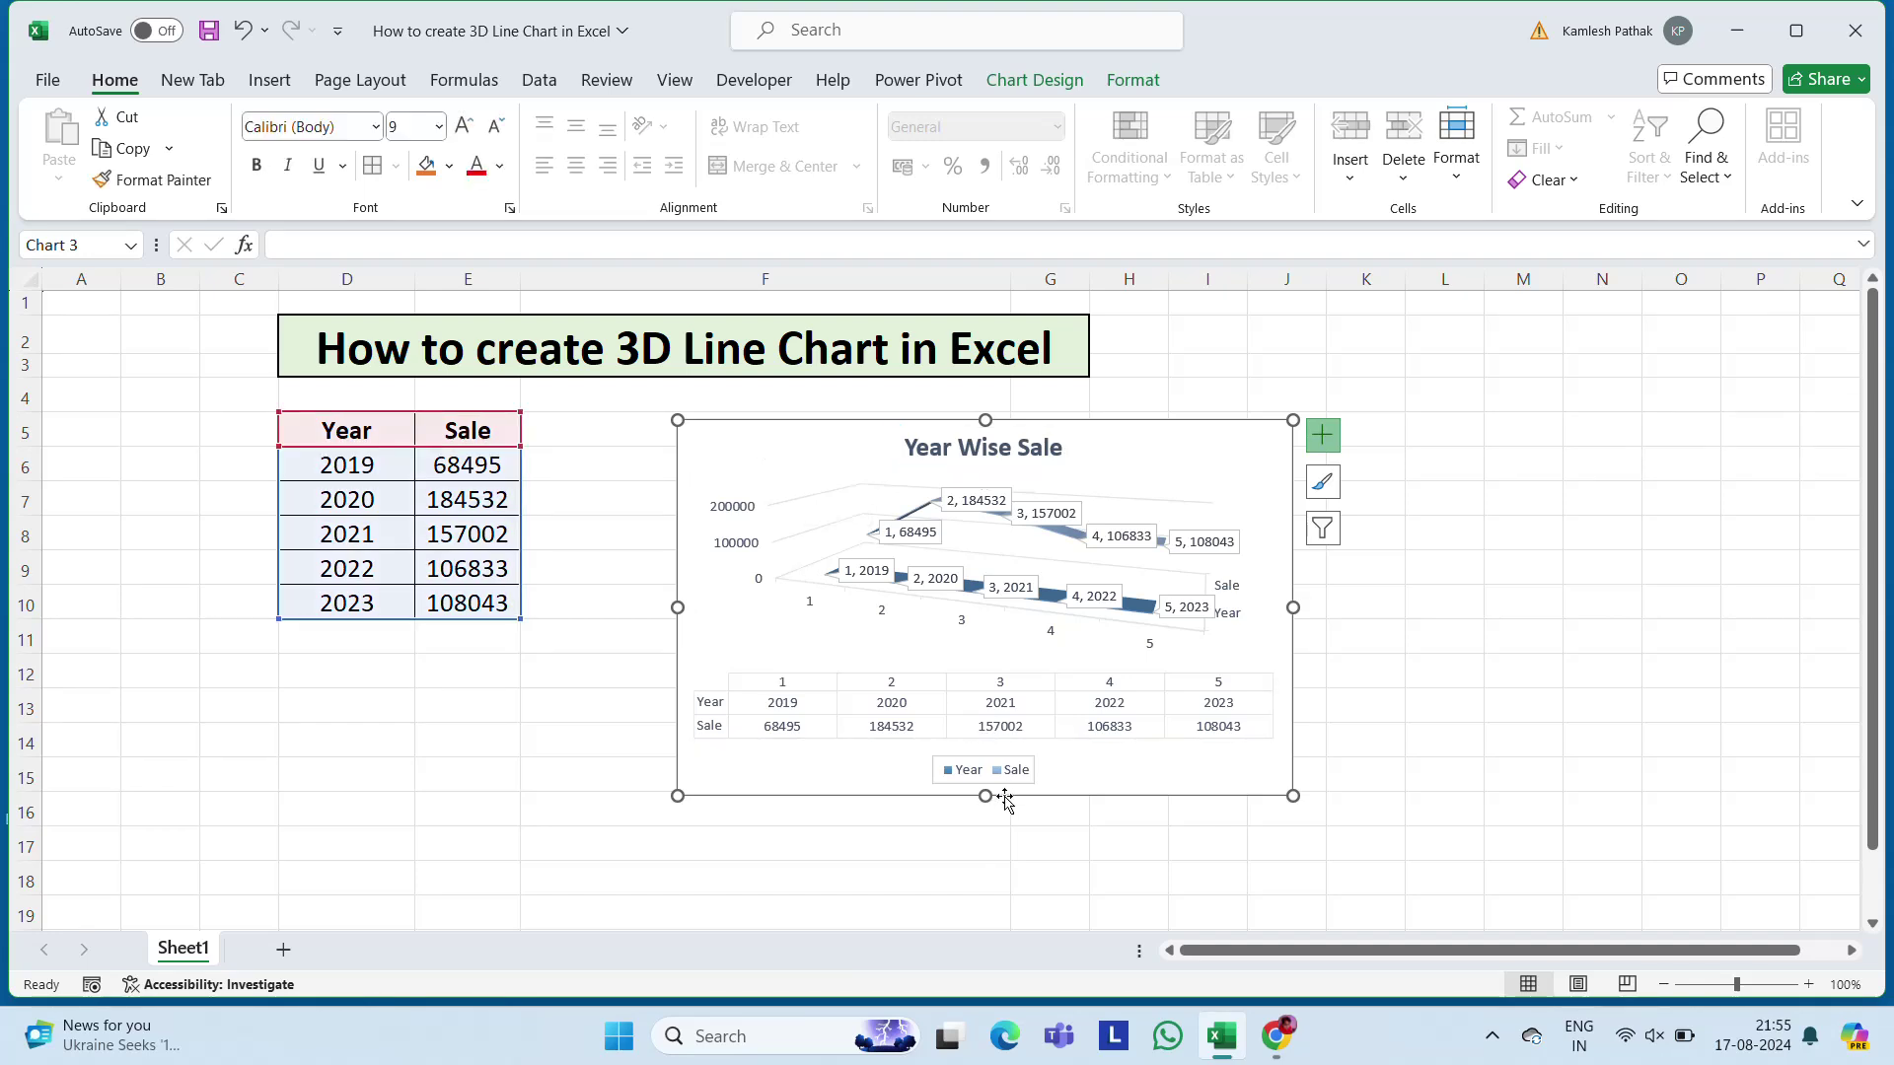
Stretch the chart down to row 19, widen it both sides, and raise its top to row 4.
{"action": "left_click_drag", "start_coordinate": [986, 796], "coordinate": [1000, 915]}
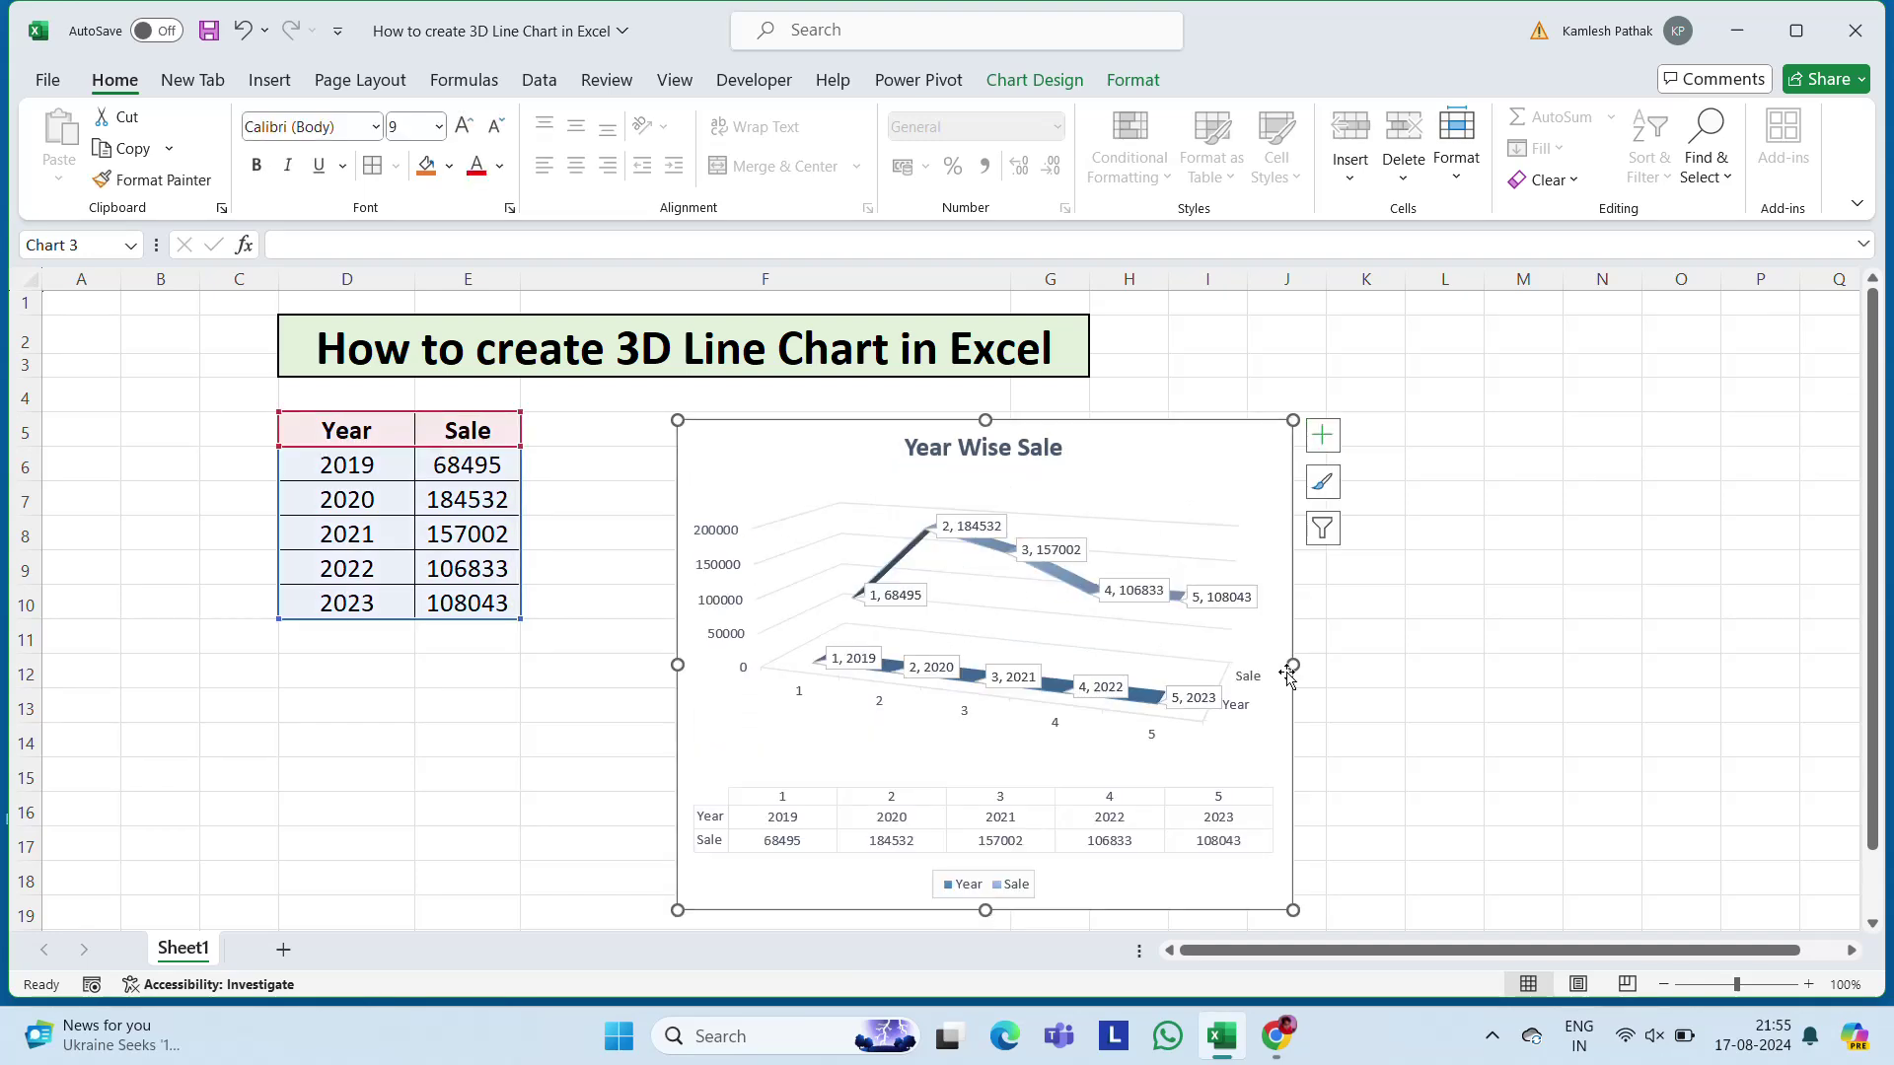
{"action": "left_click_drag", "start_coordinate": [1293, 665], "coordinate": [1656, 664]}
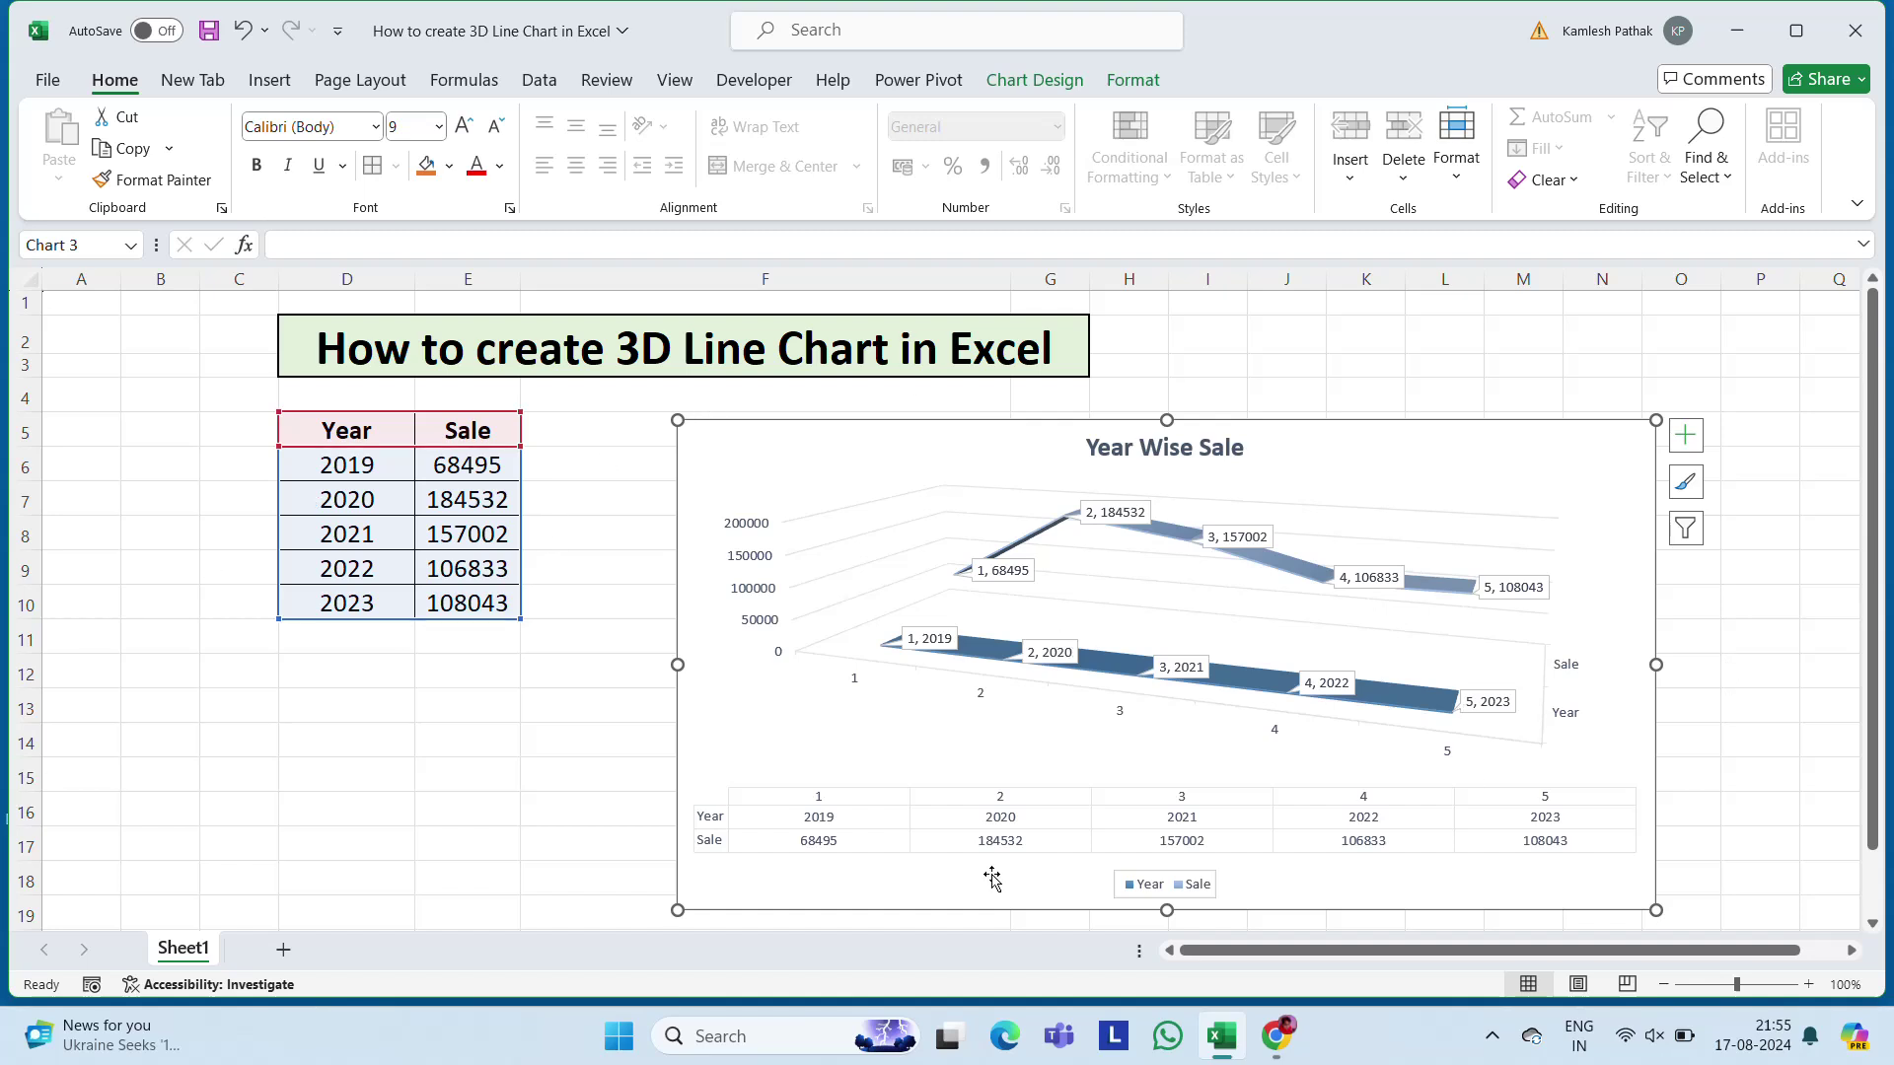
{"action": "left_click_drag", "start_coordinate": [677, 665], "coordinate": [602, 665]}
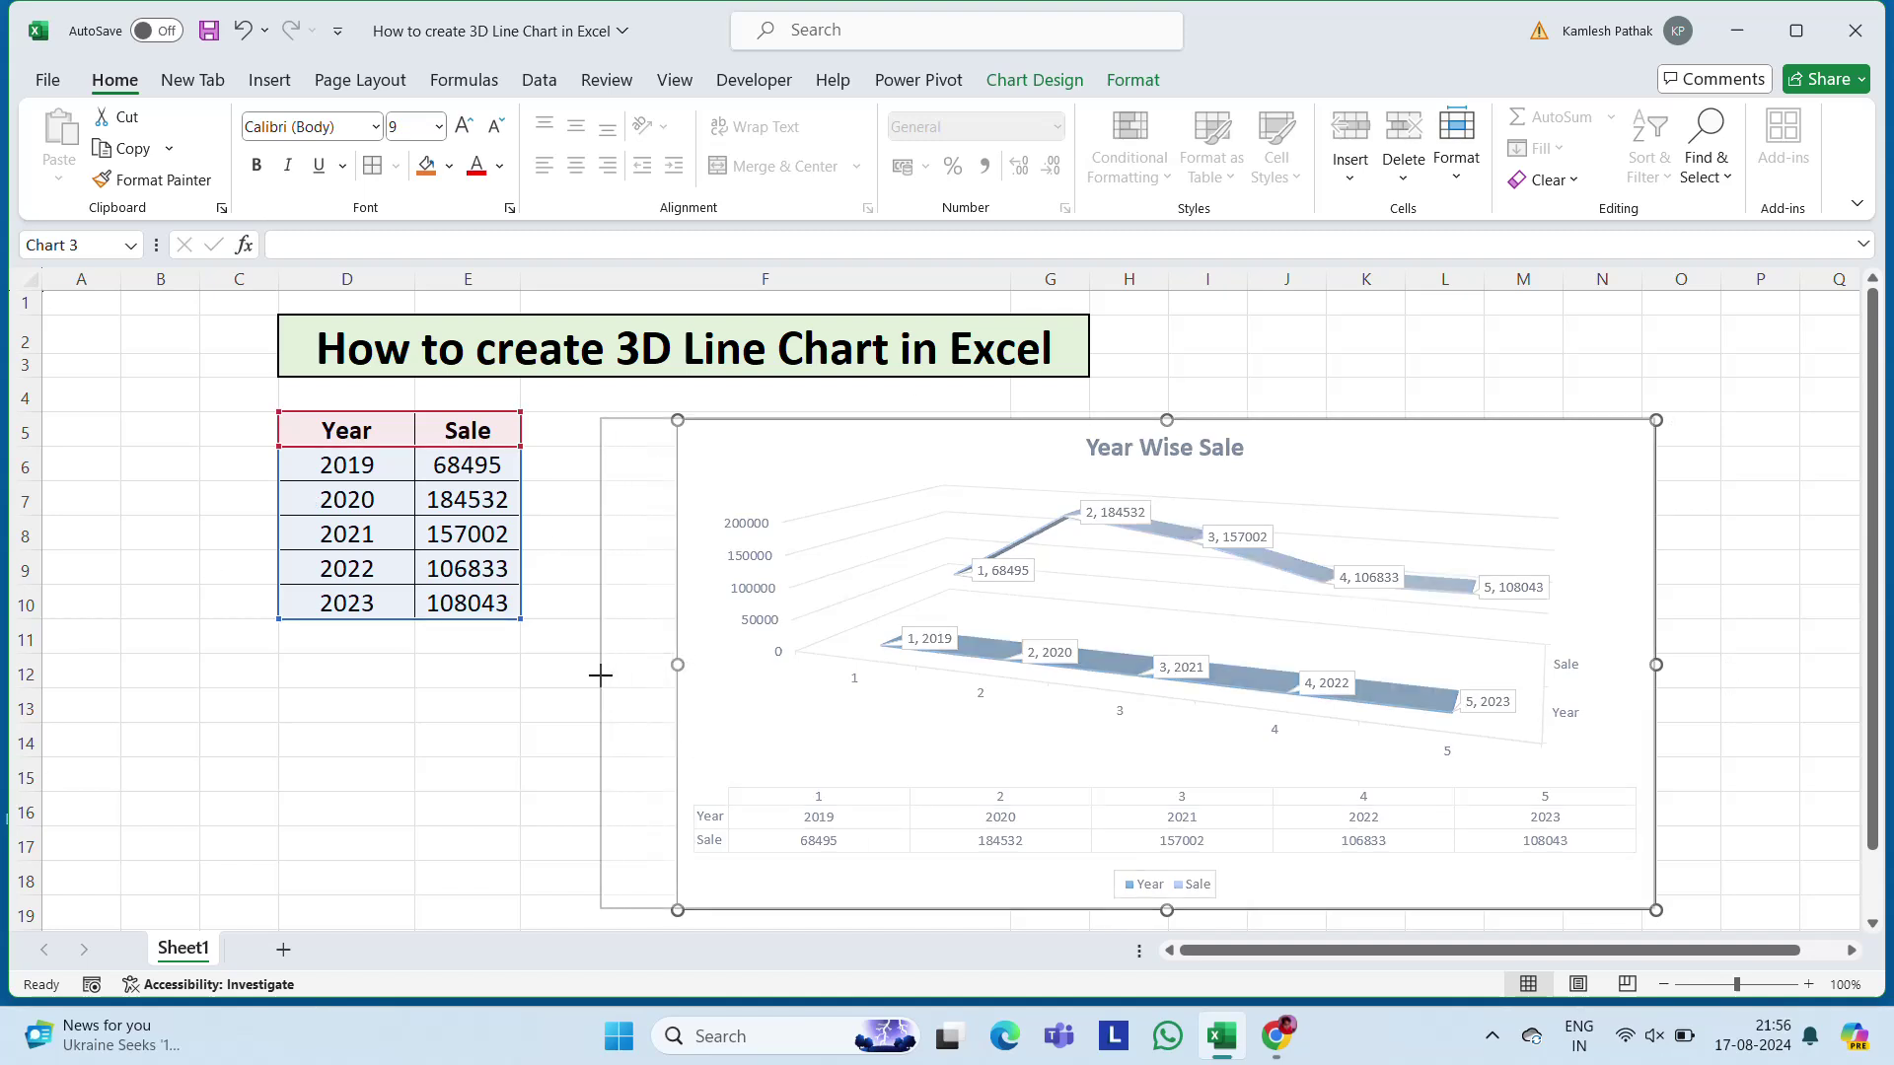
{"action": "left_click_drag", "start_coordinate": [1130, 420], "coordinate": [1130, 393]}
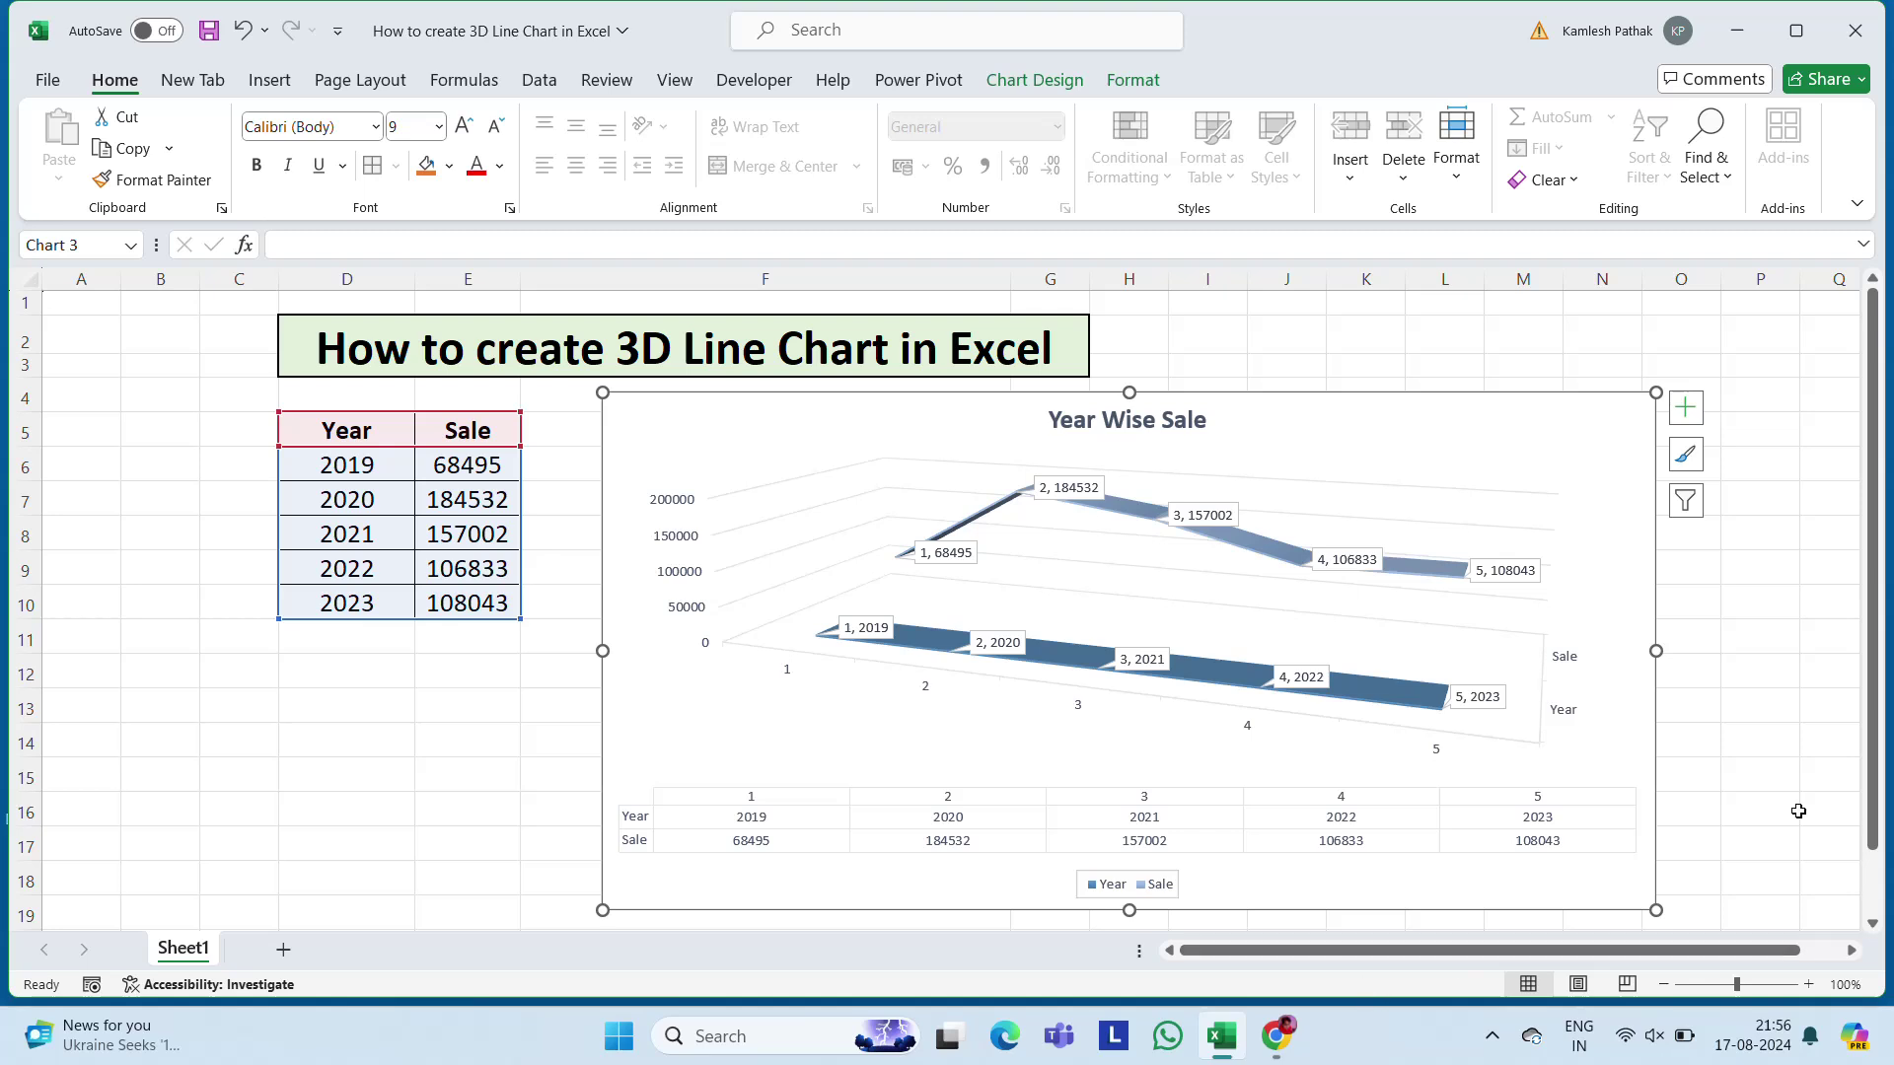
Show the hidden icons tray on the Windows taskbar.
{"action": "left_click", "coordinate": [1492, 1036]}
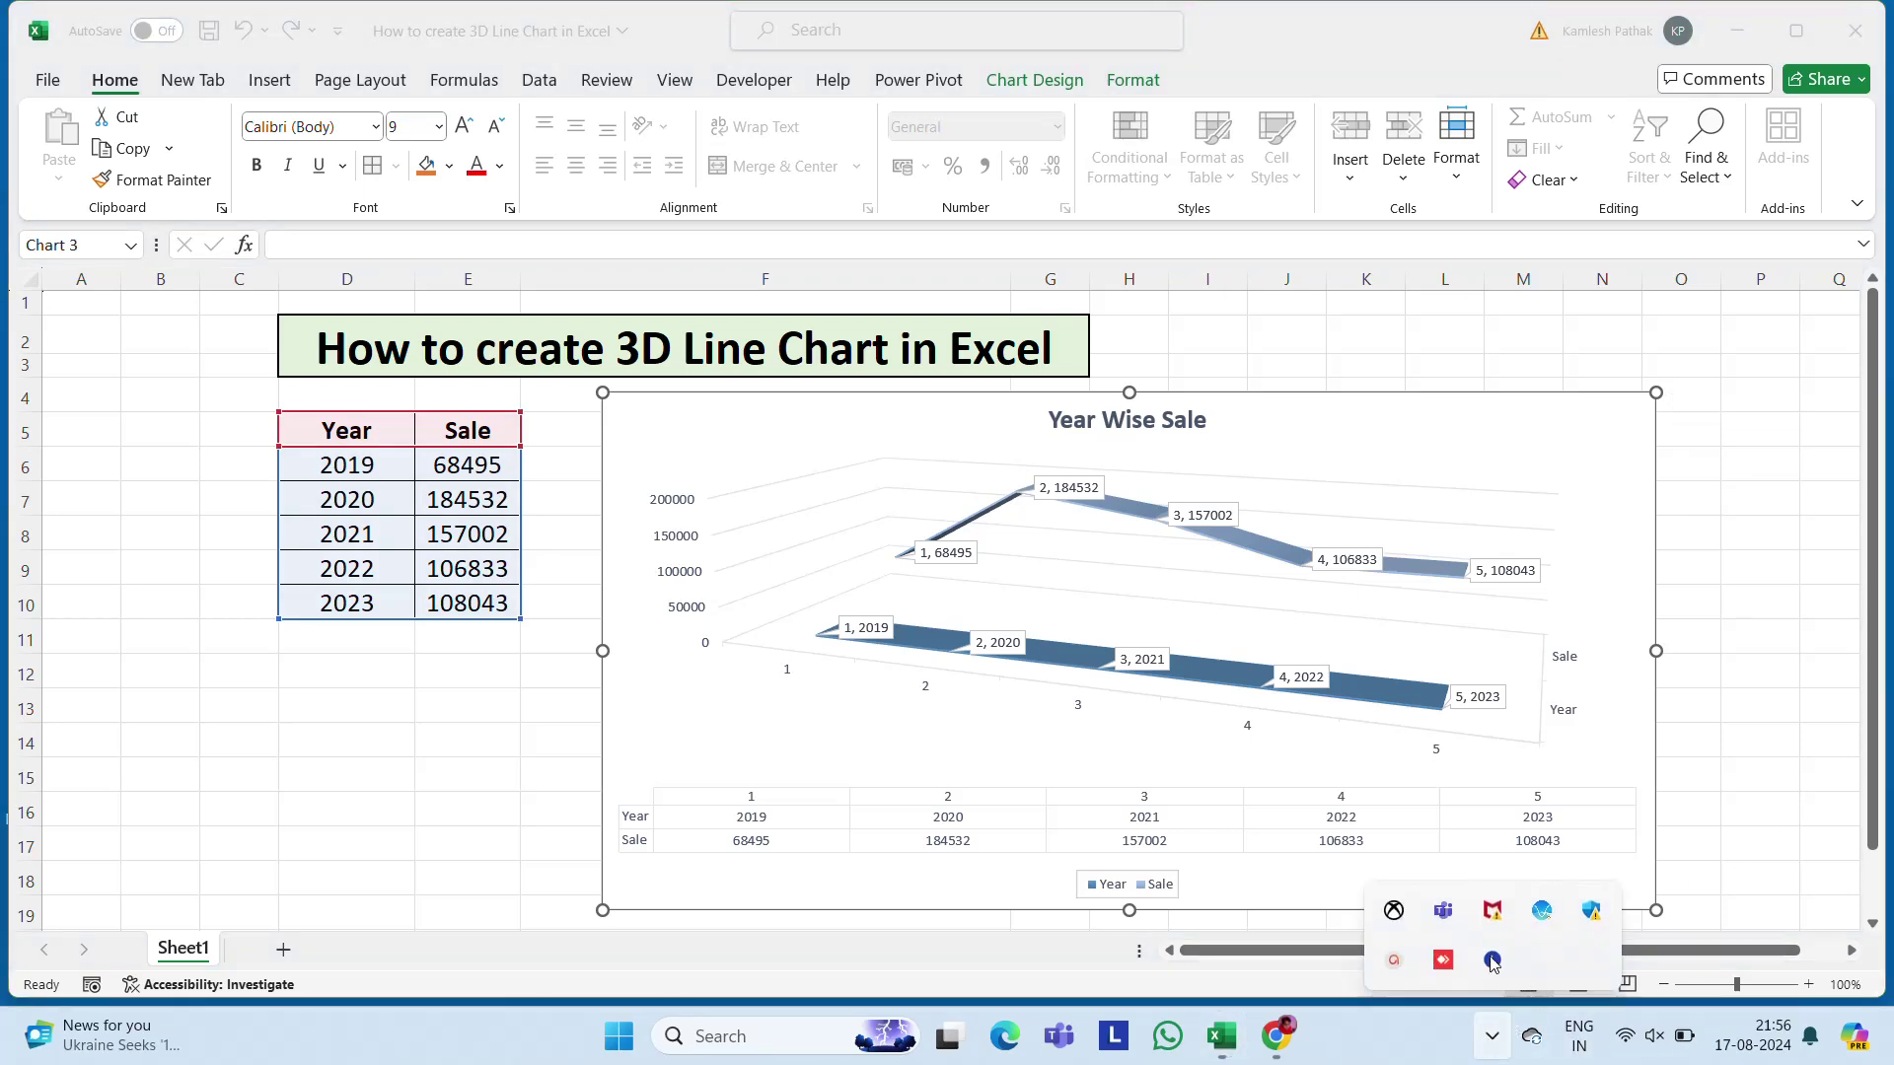